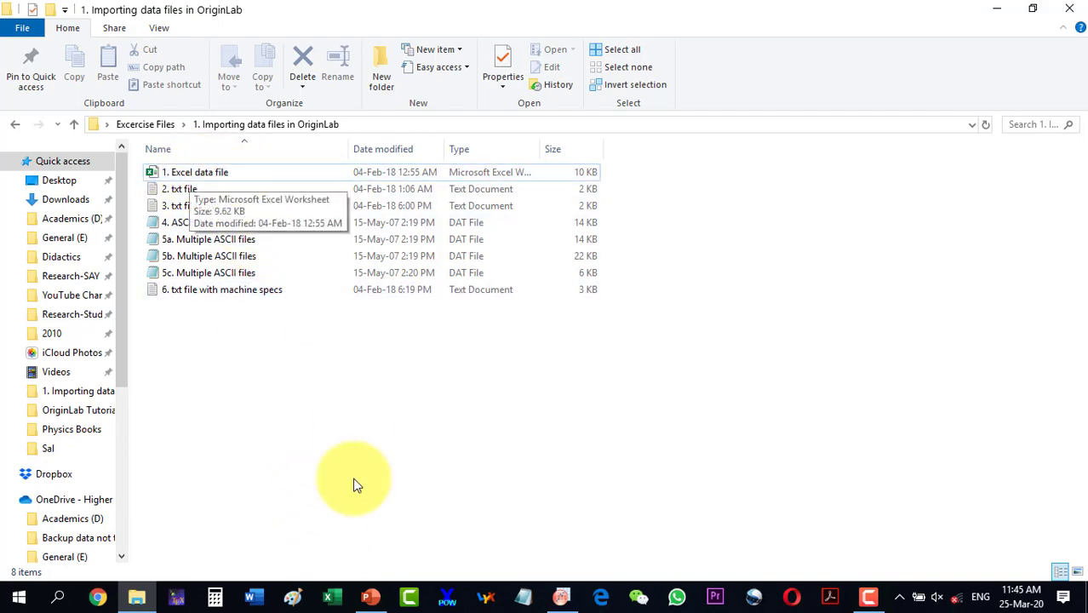
Check the slide's file list, select 1. Excel data file, and bring up Origin's empty Book1
{"action": "left_click", "coordinate": [370, 597]}
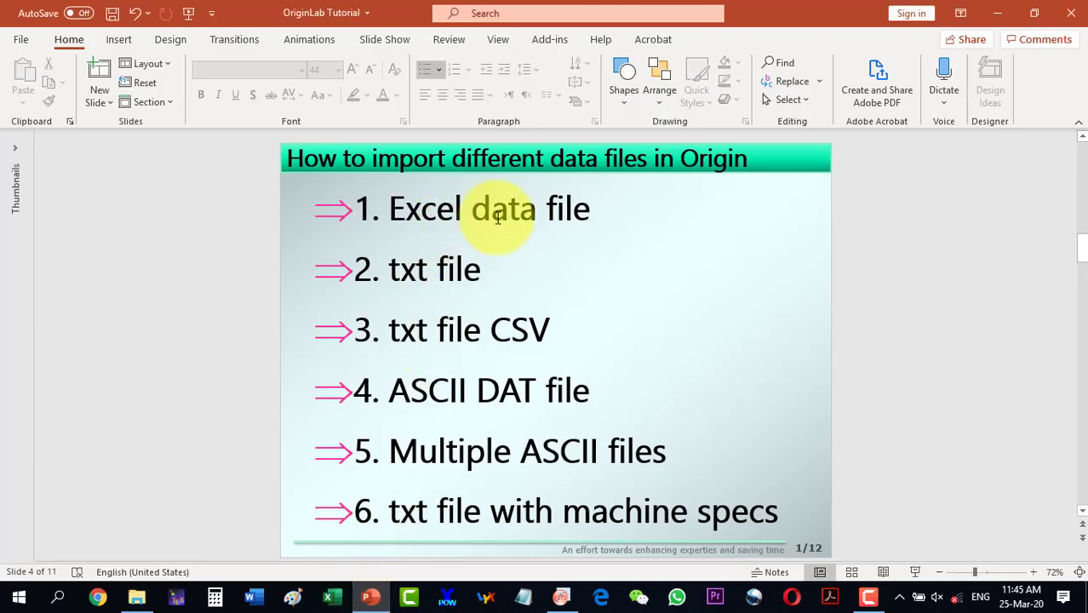
{"action": "left_click", "coordinate": [369, 597]}
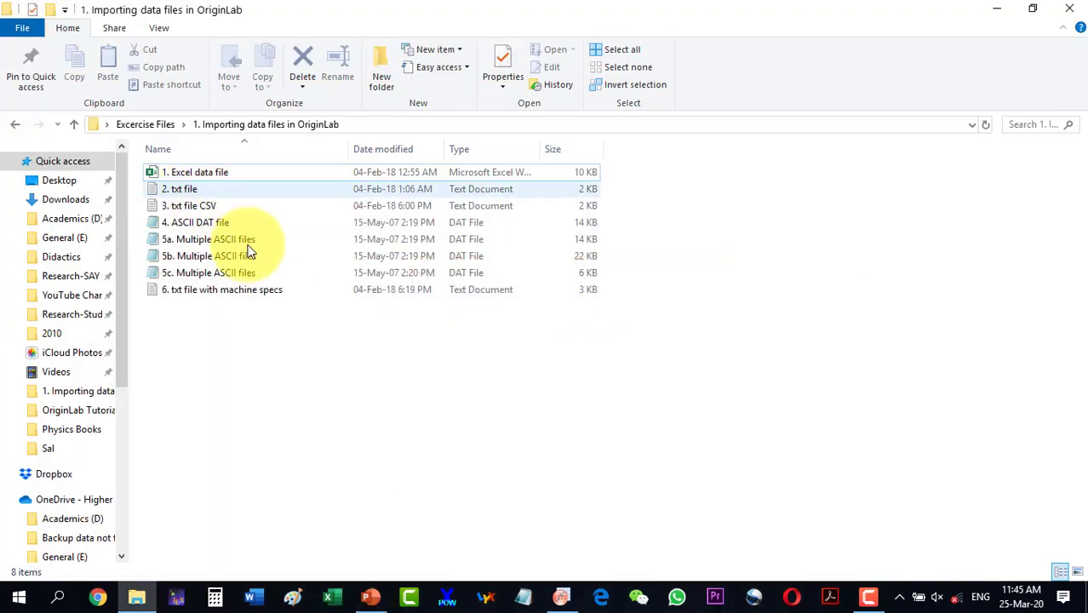
{"action": "left_click", "coordinate": [202, 178]}
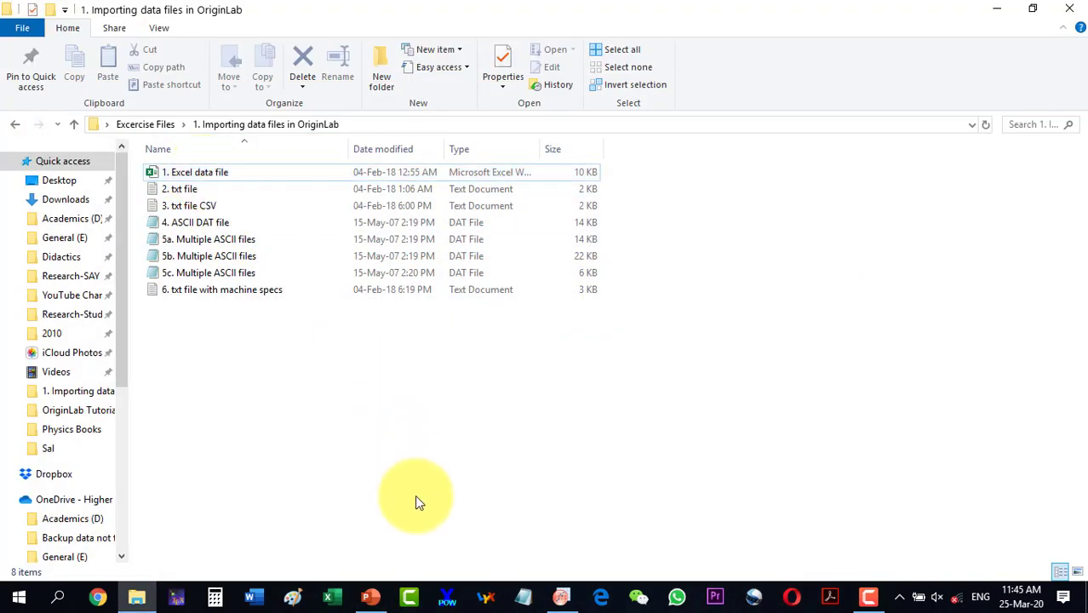
{"action": "left_click", "coordinate": [562, 598]}
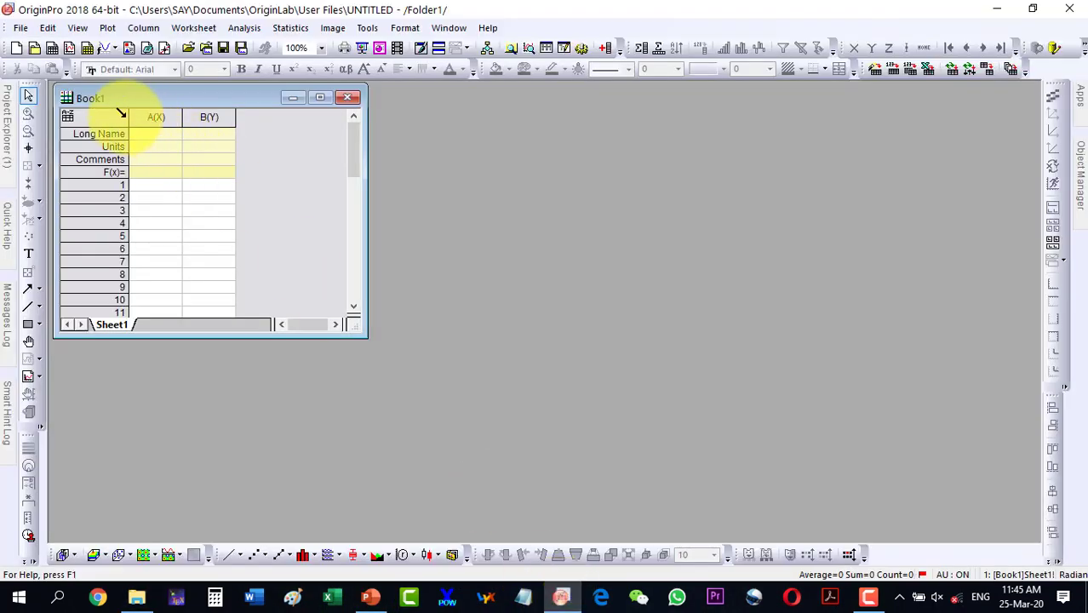
Start an Excel import and browse to the '1. Importing data files in OriginLab' folder
{"action": "left_click", "coordinate": [20, 27]}
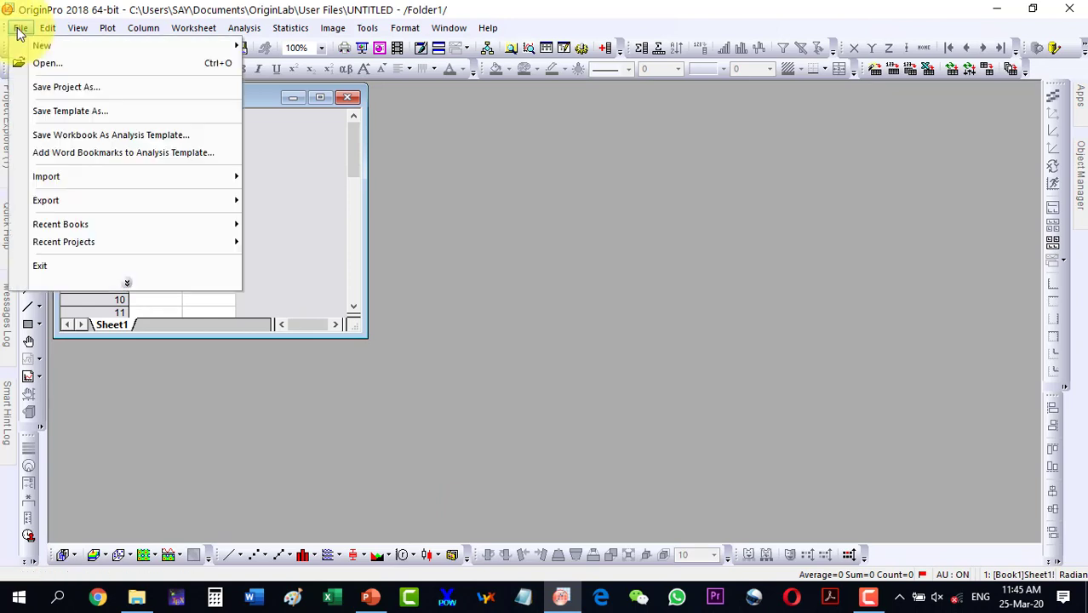
{"action": "mouse_move", "coordinate": [39, 178]}
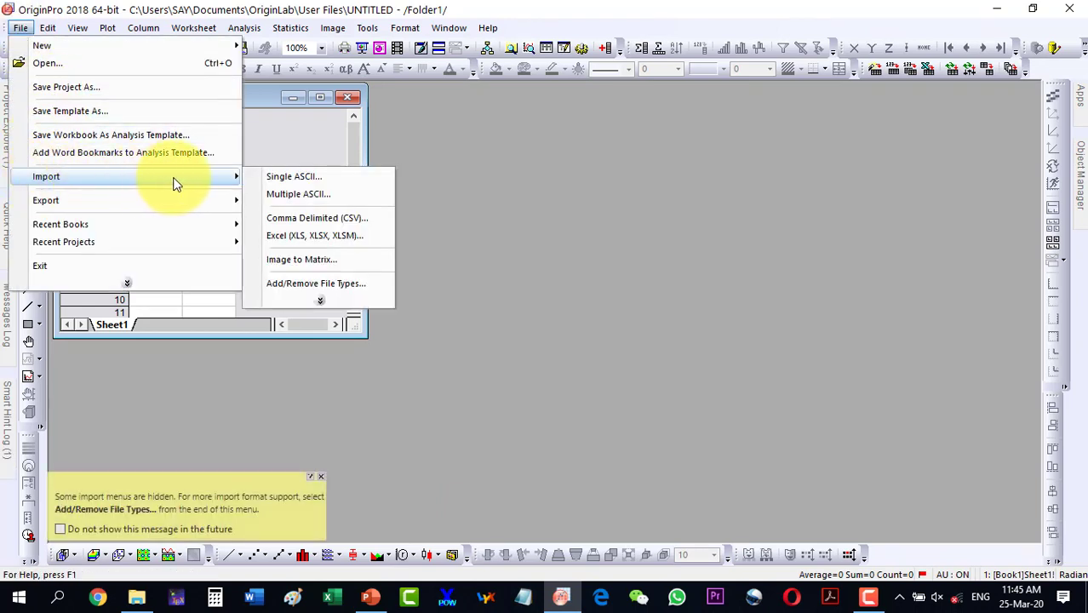
{"action": "left_click", "coordinate": [315, 244]}
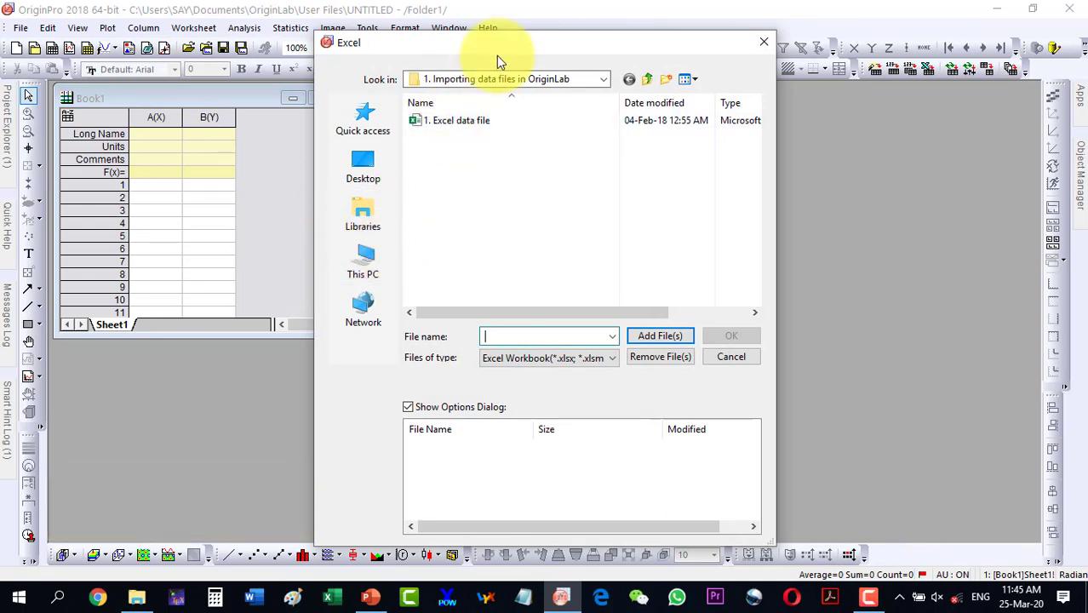
{"action": "left_click", "coordinate": [601, 82]}
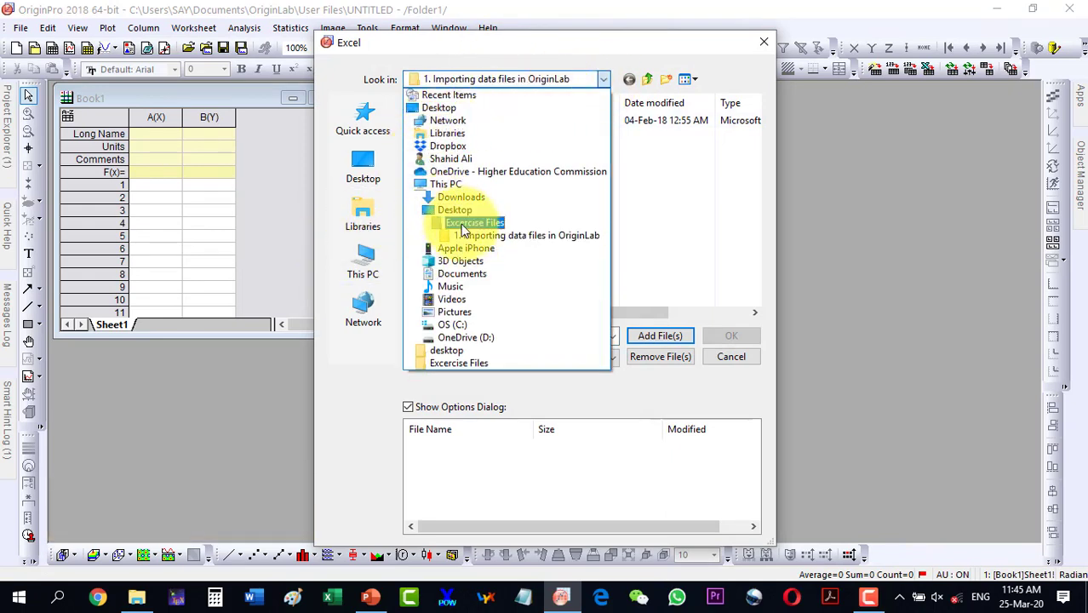
{"action": "left_click", "coordinate": [530, 236]}
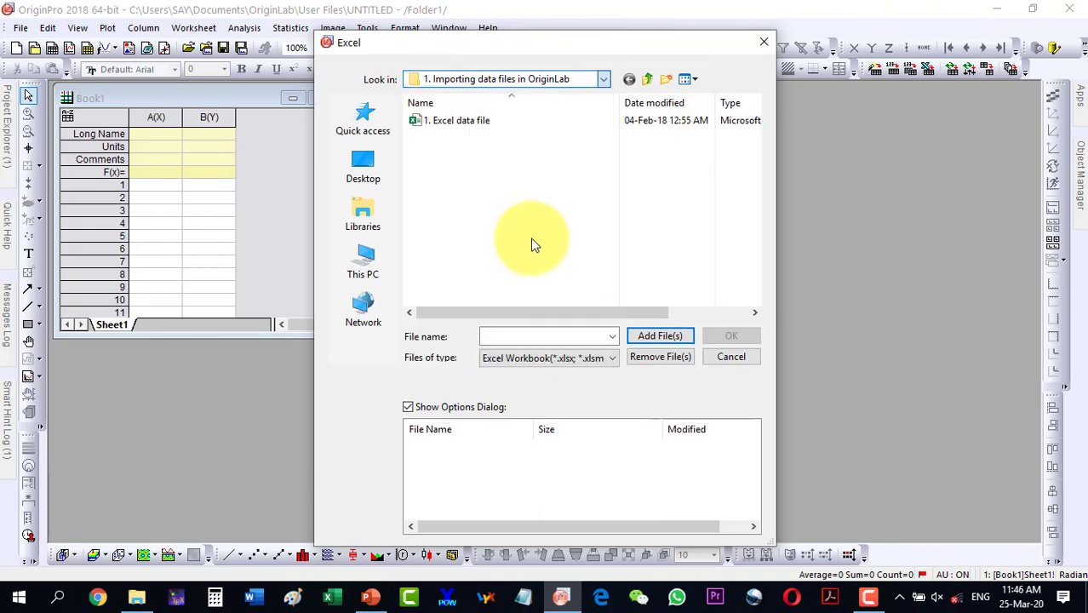
Add 1. Excel data file.xlsx to the import list, with the Excel Workbook file type shown
{"action": "left_click", "coordinate": [452, 122]}
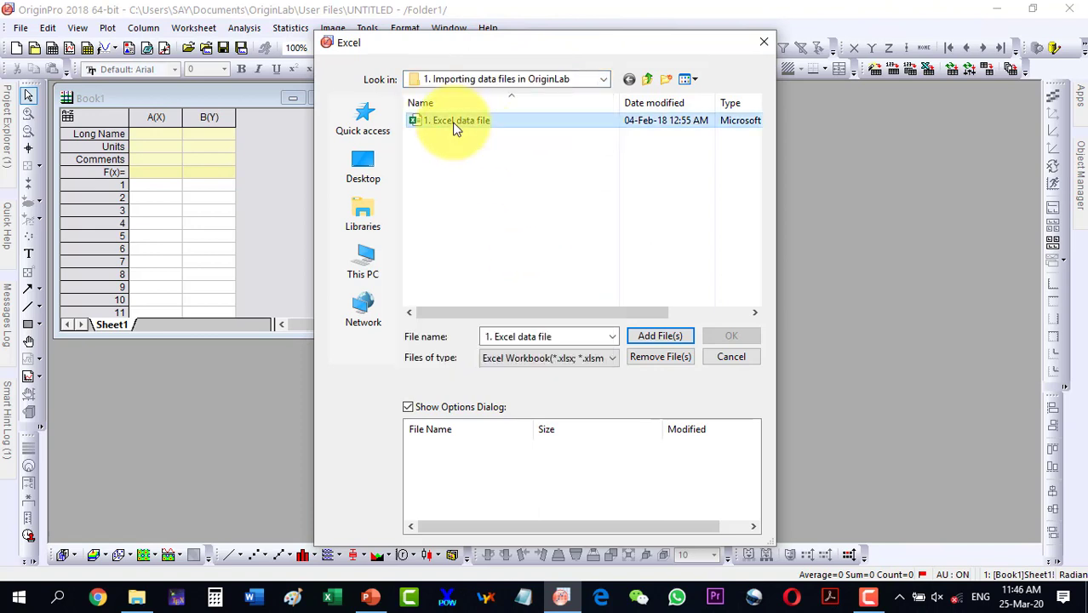
{"action": "left_click", "coordinate": [597, 361]}
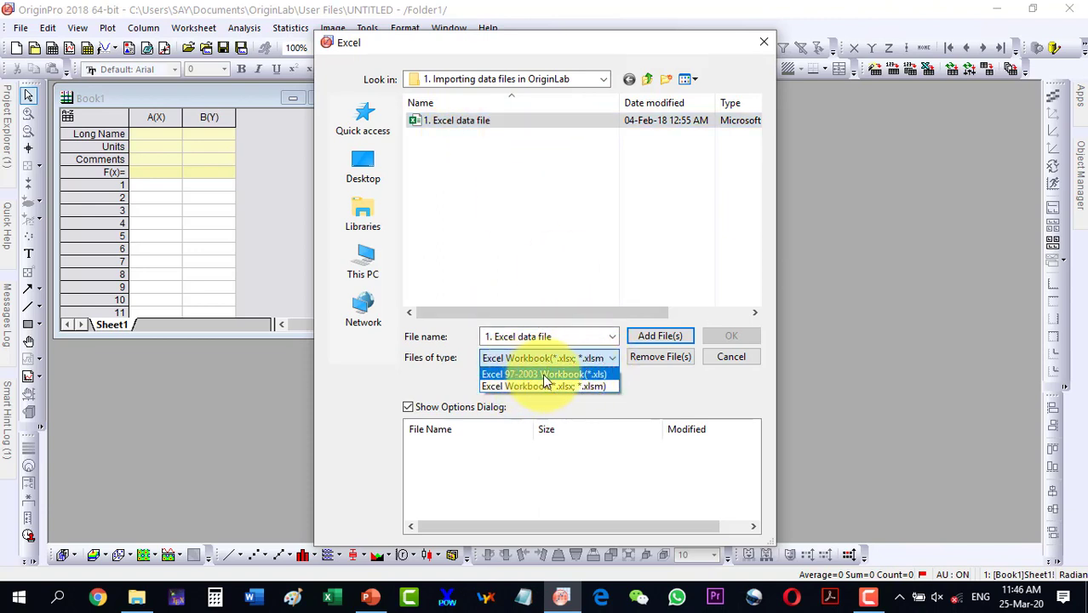
{"action": "left_click", "coordinate": [544, 374]}
{"action": "left_click", "coordinate": [543, 356]}
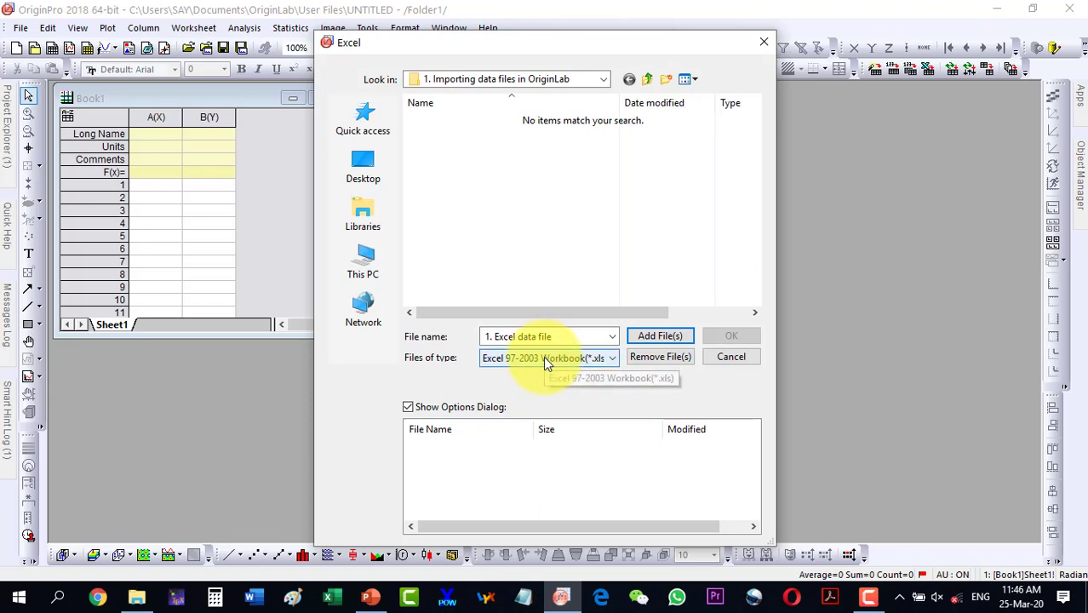
{"action": "left_click", "coordinate": [548, 387]}
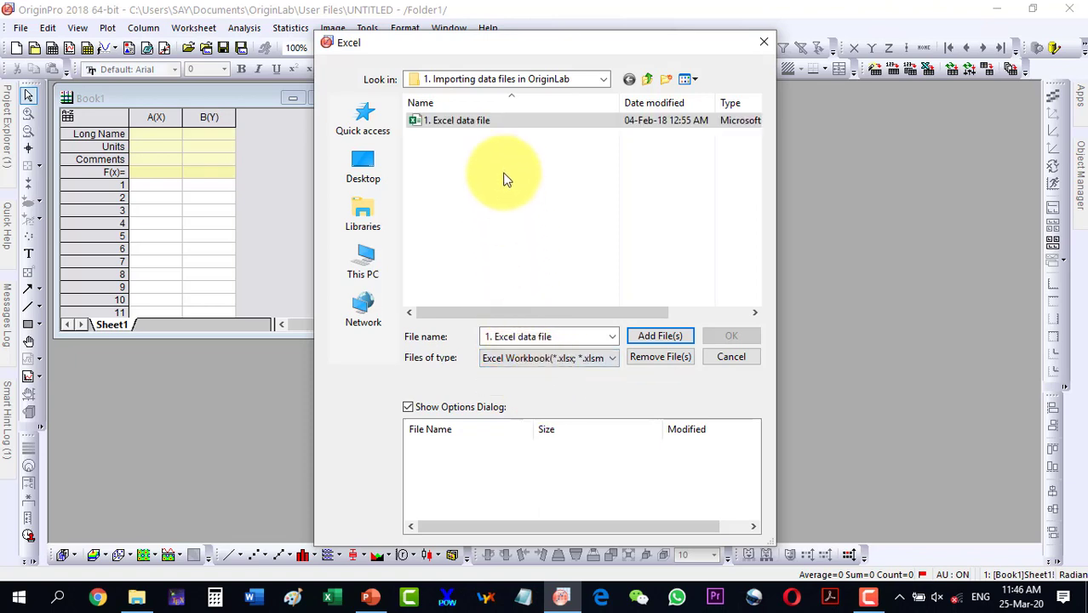
{"action": "left_click", "coordinate": [465, 121]}
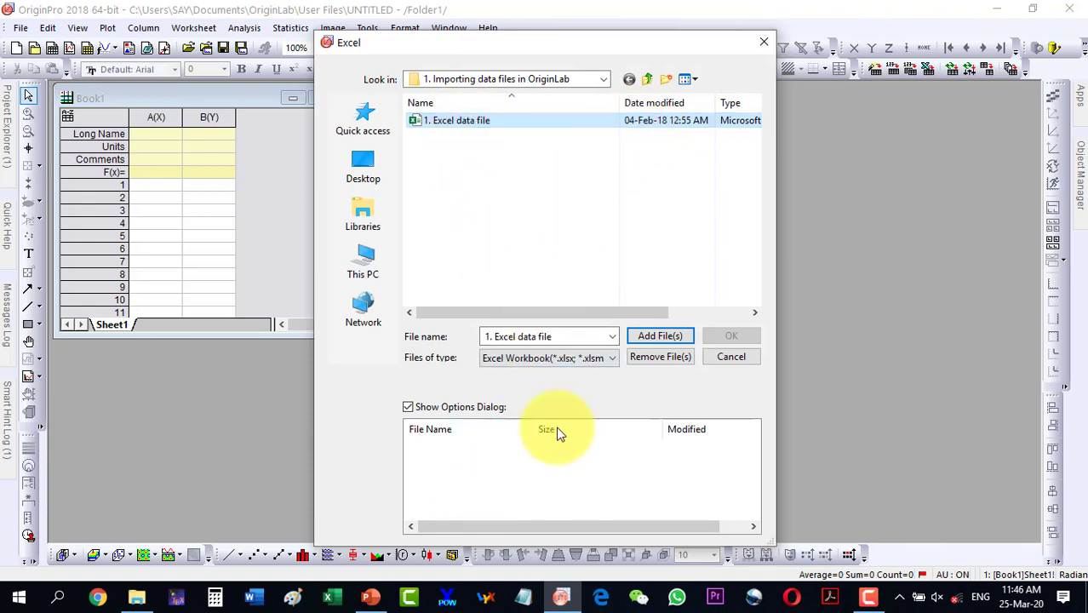
{"action": "left_click", "coordinate": [674, 336]}
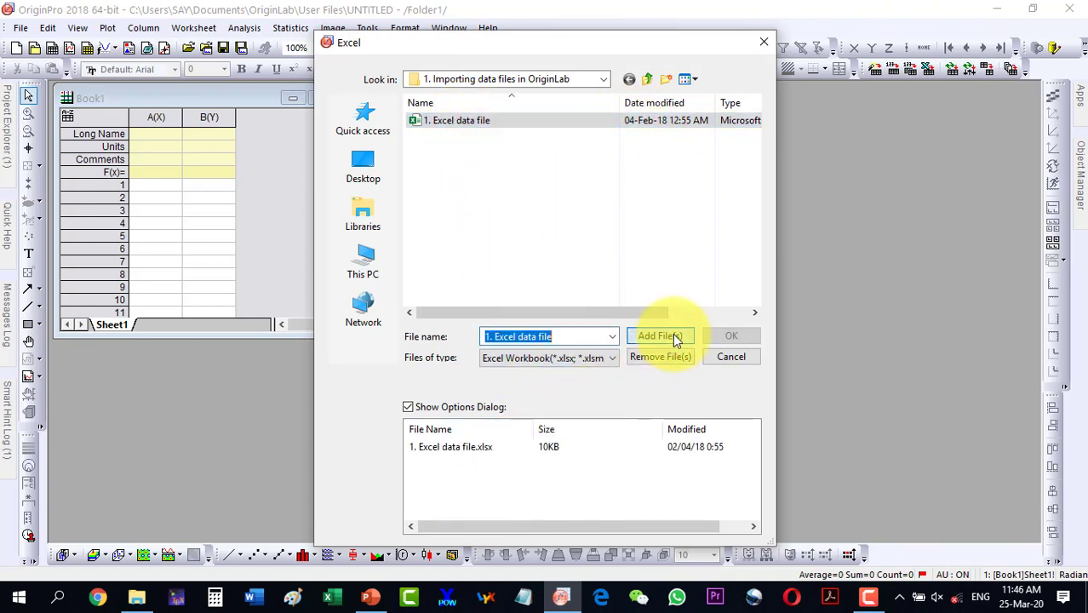
Import the Excel file with default impMSExcel options, giving X 1–11 and Y 1–121
{"action": "left_click", "coordinate": [734, 336]}
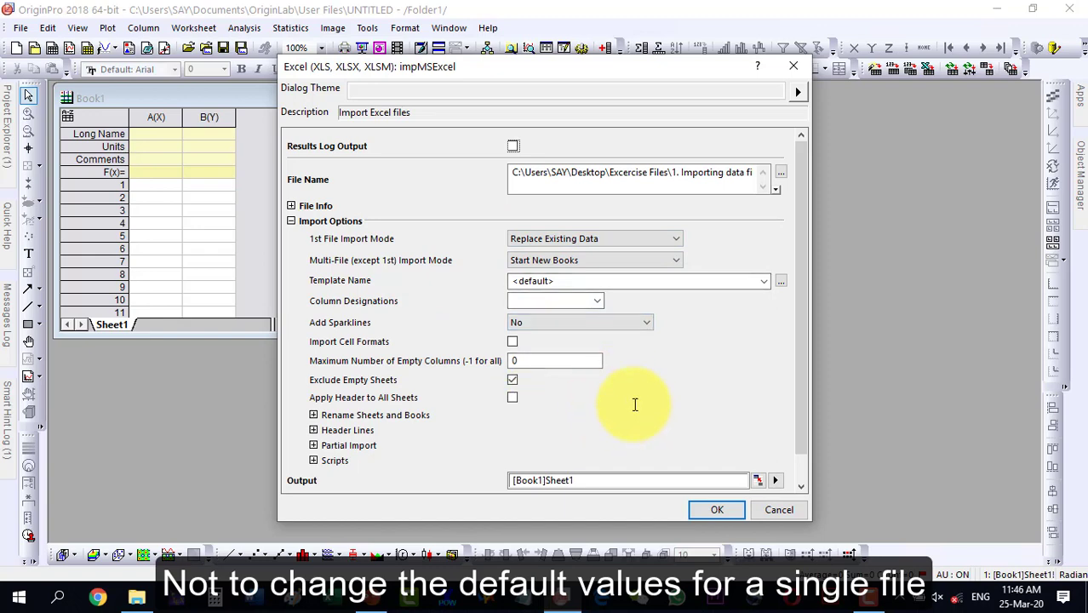
{"action": "left_click", "coordinate": [713, 511]}
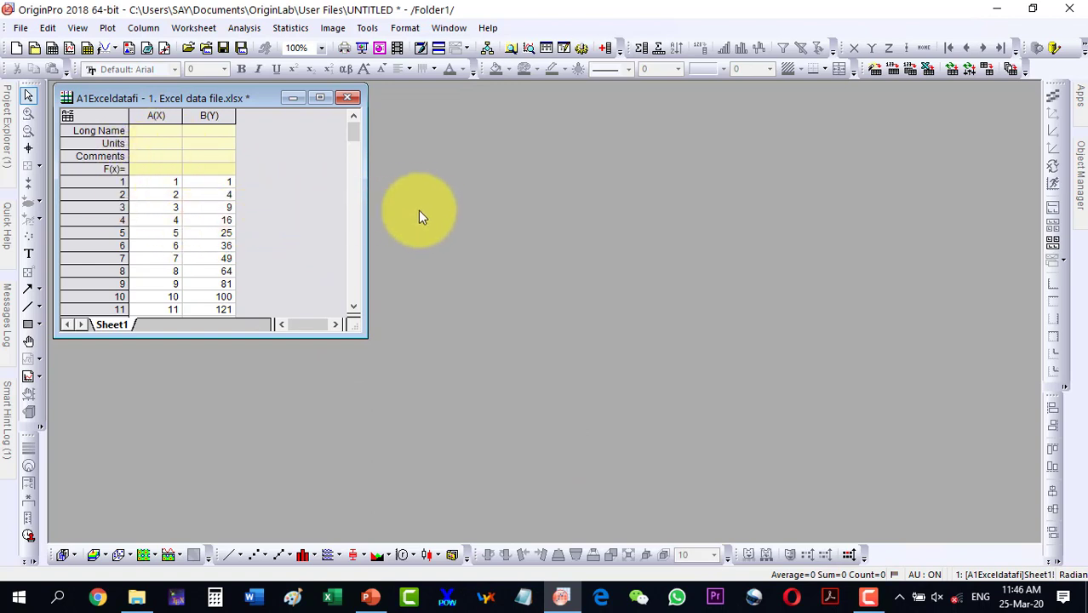
Place a new empty Book1 beside the imported sheet and copy A1:B100 from the Excel file
{"action": "left_click", "coordinate": [52, 50]}
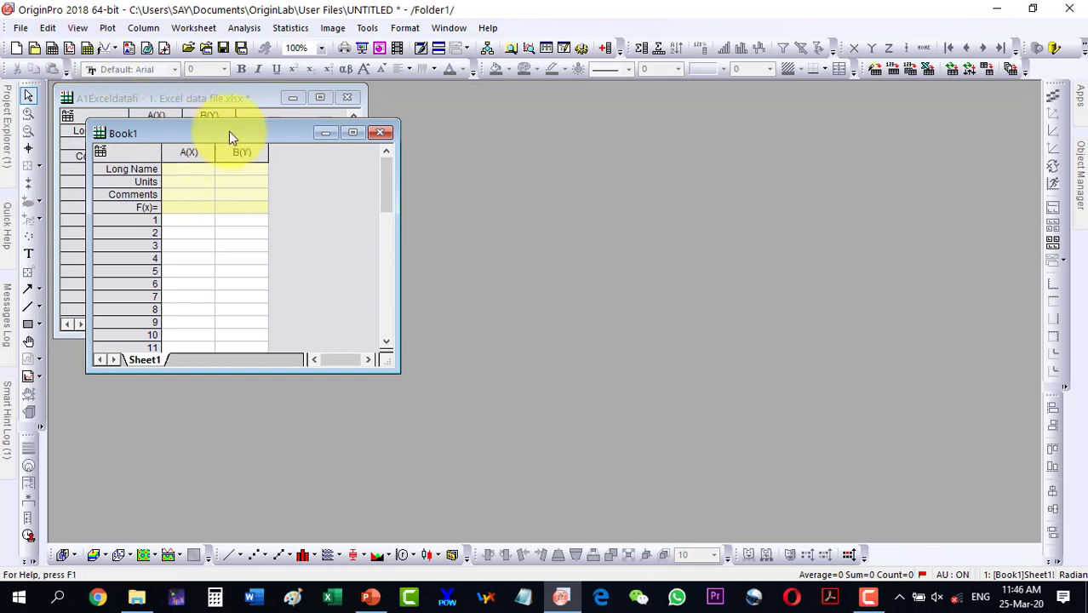
{"action": "left_click_drag", "start_coordinate": [229, 137], "coordinate": [480, 96]}
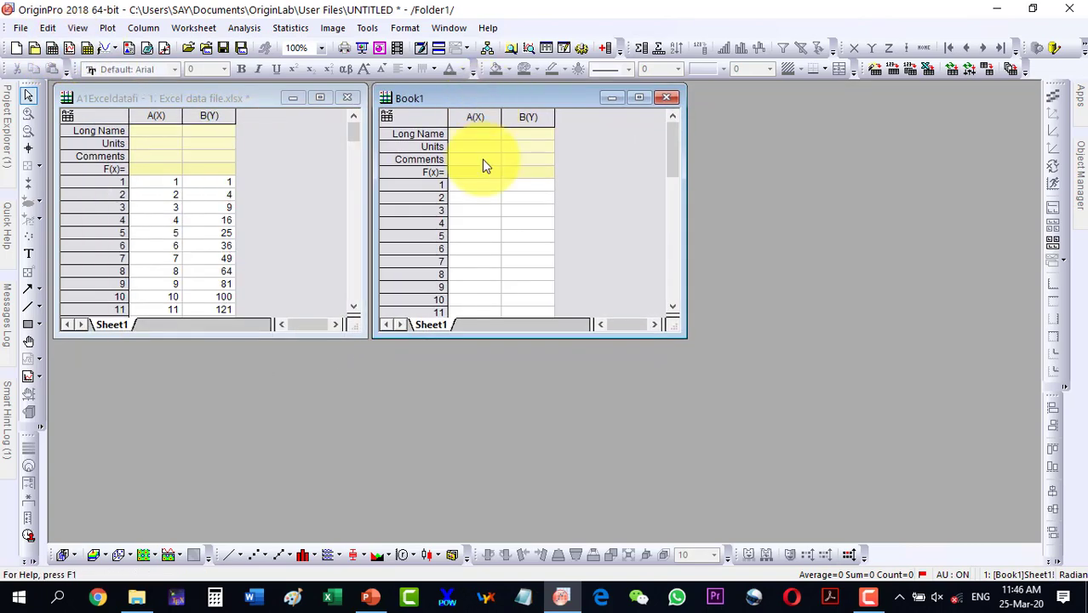
{"action": "left_click", "coordinate": [136, 596]}
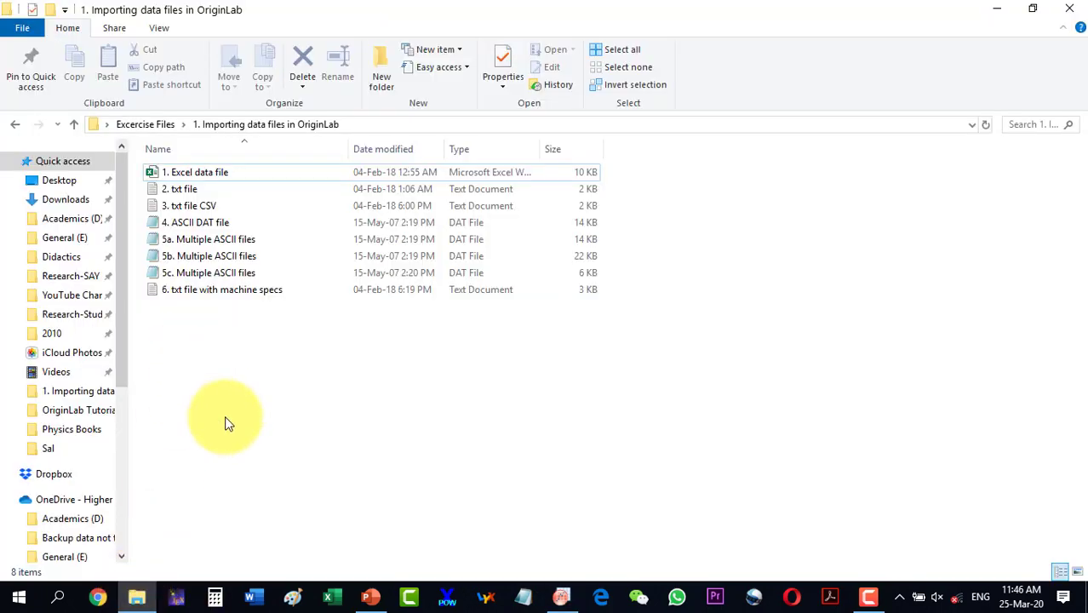
{"action": "double_click", "coordinate": [223, 174]}
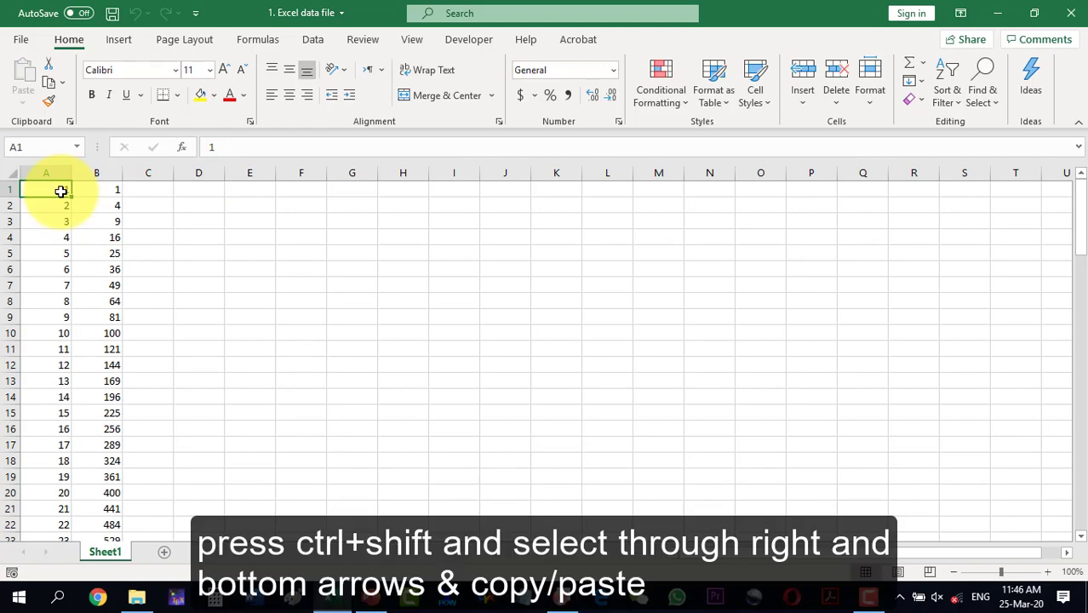
{"action": "key", "text": "ctrl+shift+Right"}
{"action": "key", "text": "ctrl+shift+Down"}
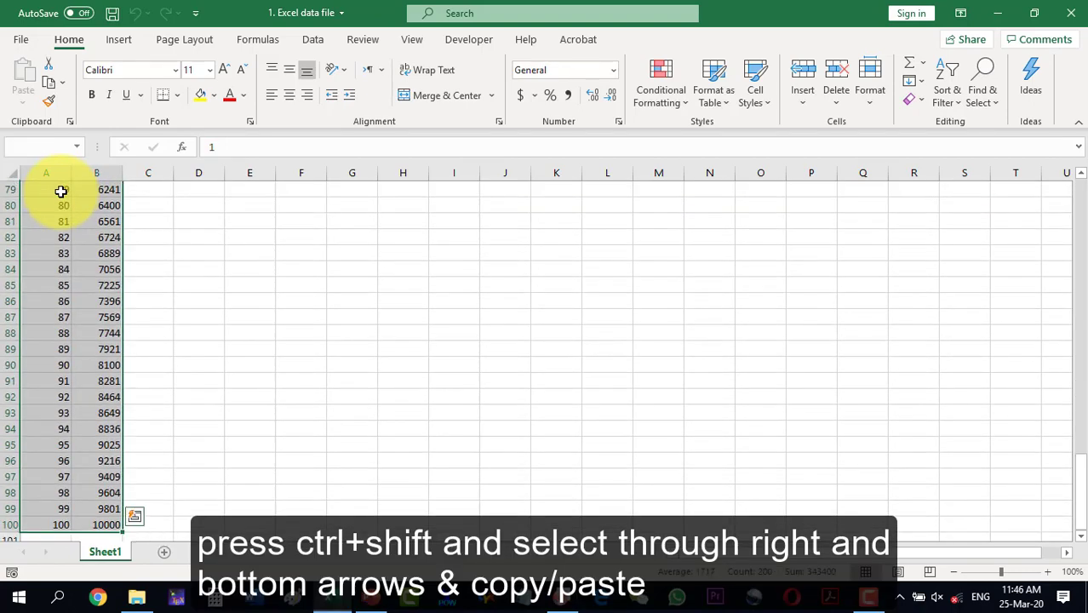
{"action": "key", "text": "ctrl+c"}
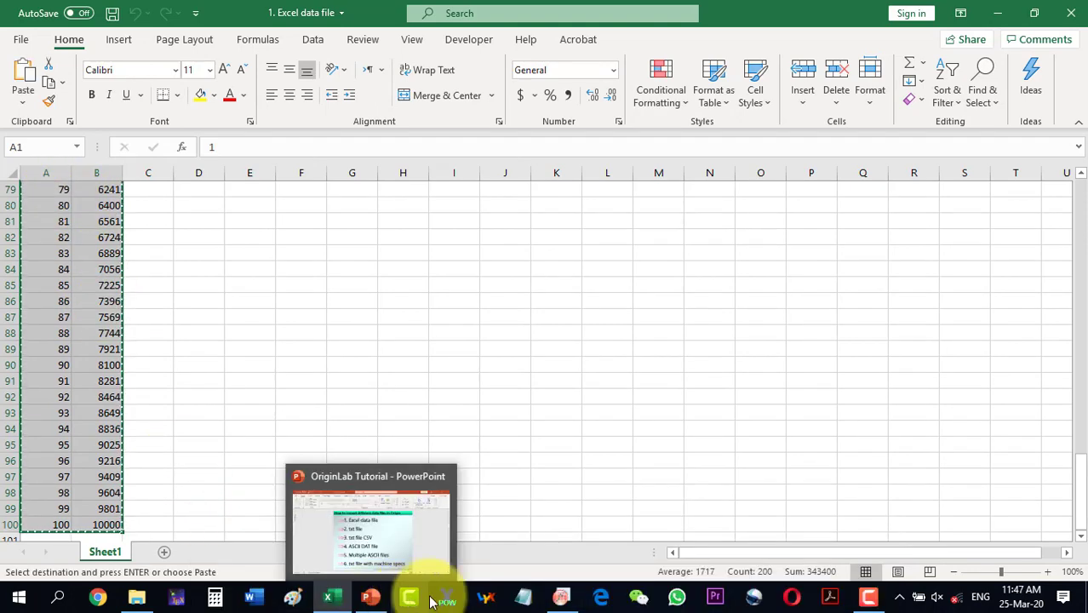
{"action": "left_click", "coordinate": [560, 596]}
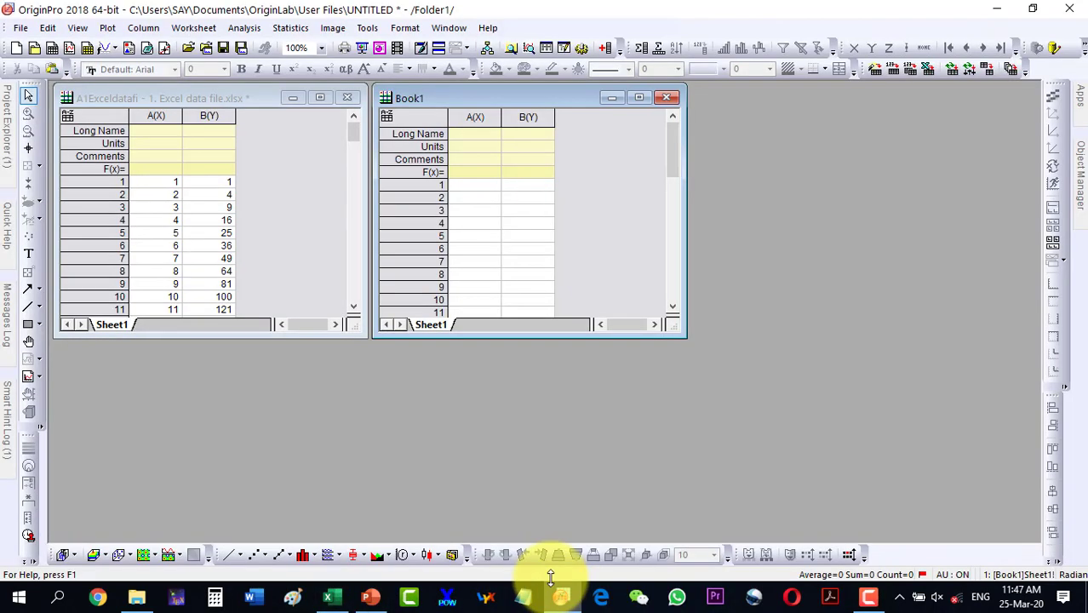
Paste the copied Excel data into Book1 at A1, then place an empty Book2 beside it
{"action": "left_click", "coordinate": [477, 187]}
{"action": "key", "text": "ctrl+v"}
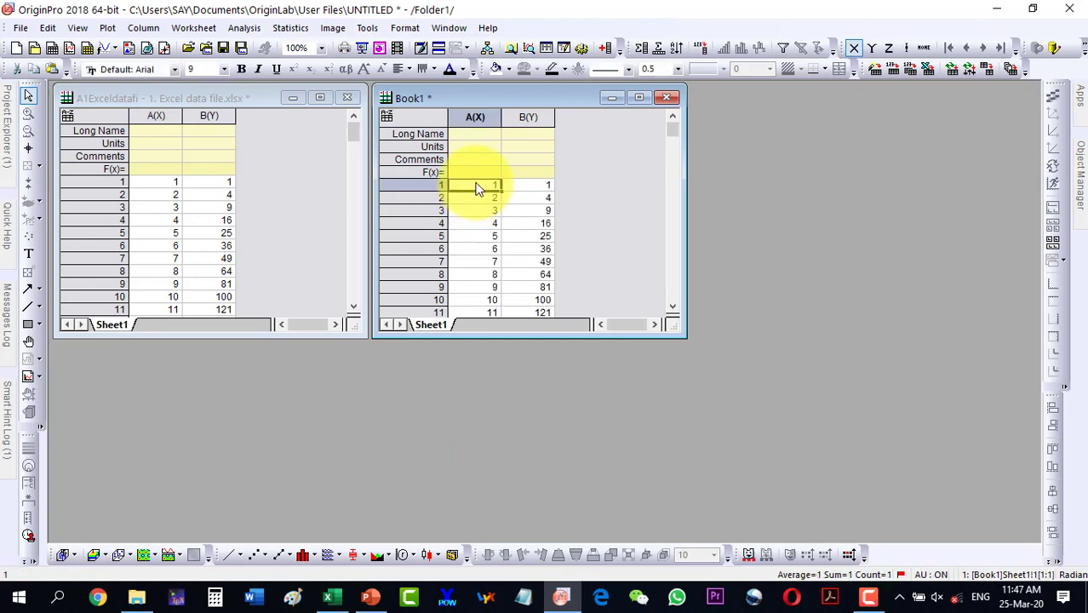
{"action": "left_click", "coordinate": [628, 211]}
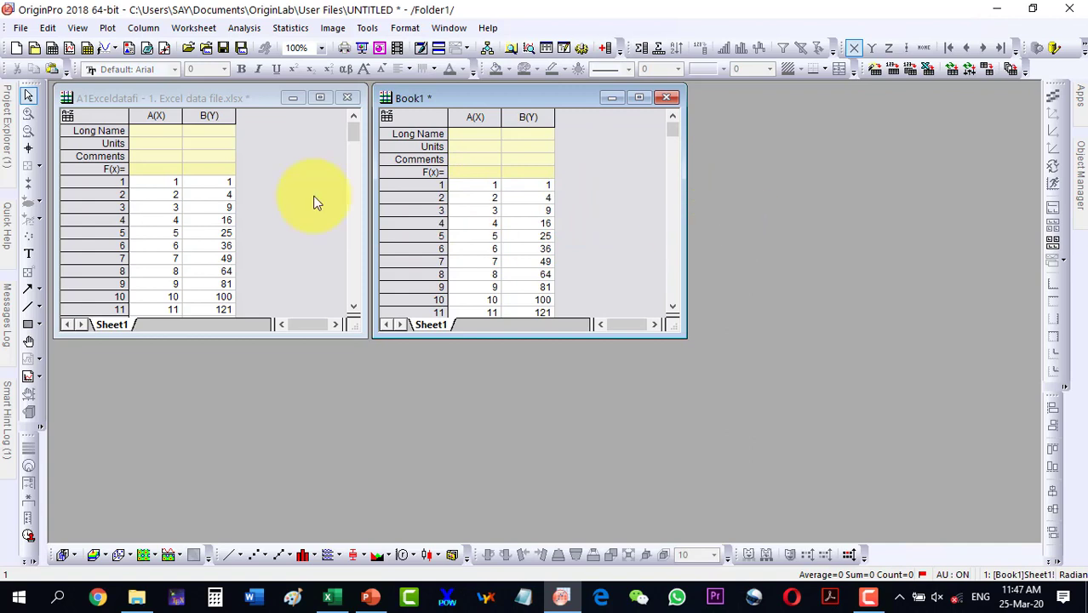
{"action": "left_click", "coordinate": [50, 49]}
{"action": "left_click_drag", "start_coordinate": [169, 153], "coordinate": [750, 99]}
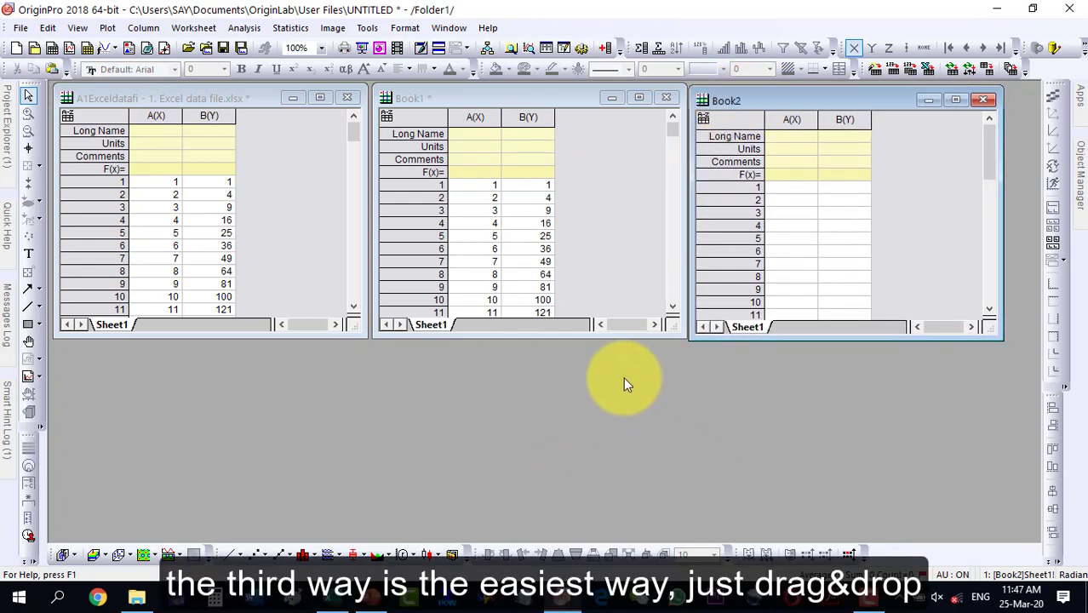
Drag 1. Excel data file from Explorer into Origin, creating worksheet A1Exceldataf1
{"action": "left_click", "coordinate": [137, 597]}
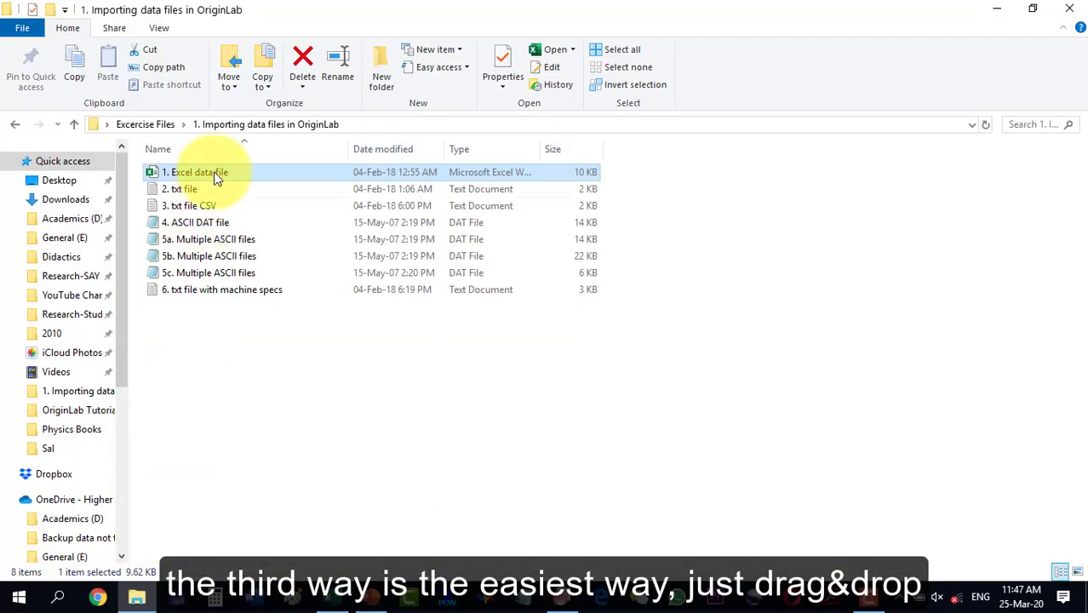
{"action": "left_click_drag", "start_coordinate": [218, 175], "coordinate": [787, 197]}
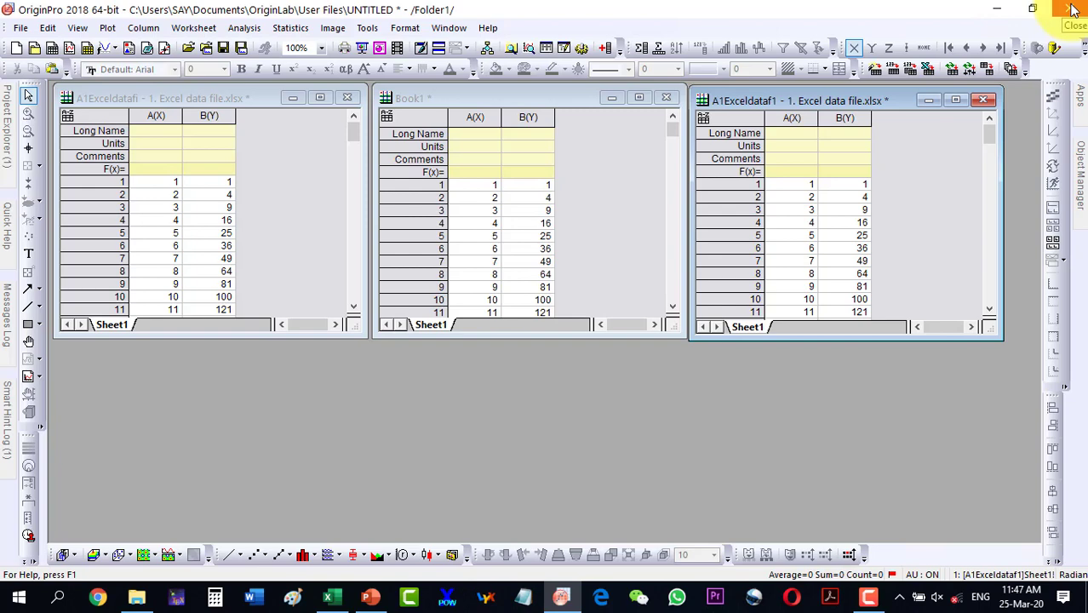
Close Origin without saving the project and return to the data-file-types slide
{"action": "left_click", "coordinate": [1070, 5]}
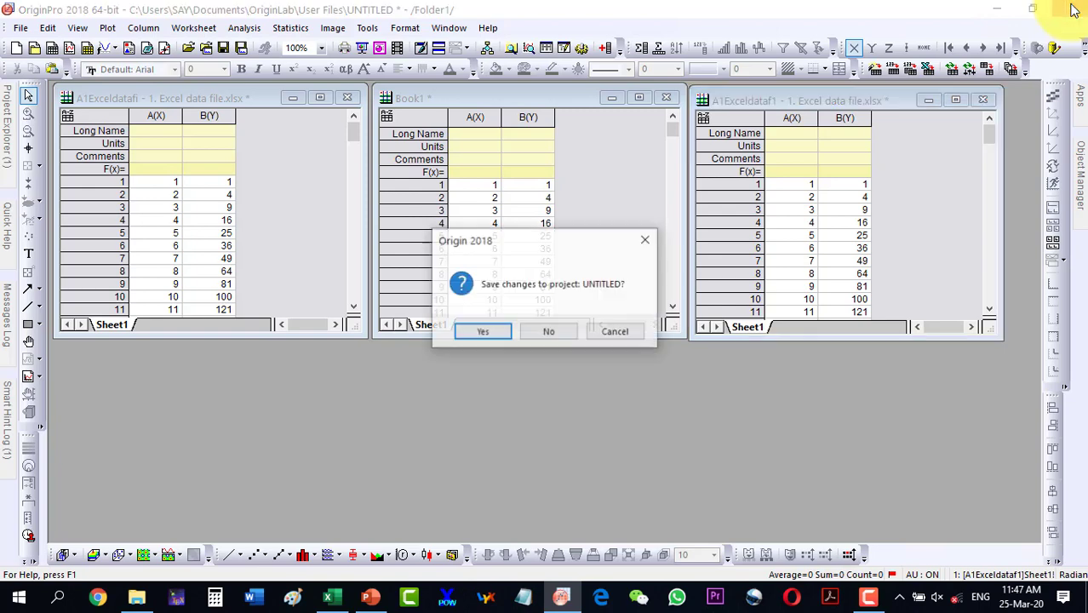
{"action": "left_click", "coordinate": [550, 331]}
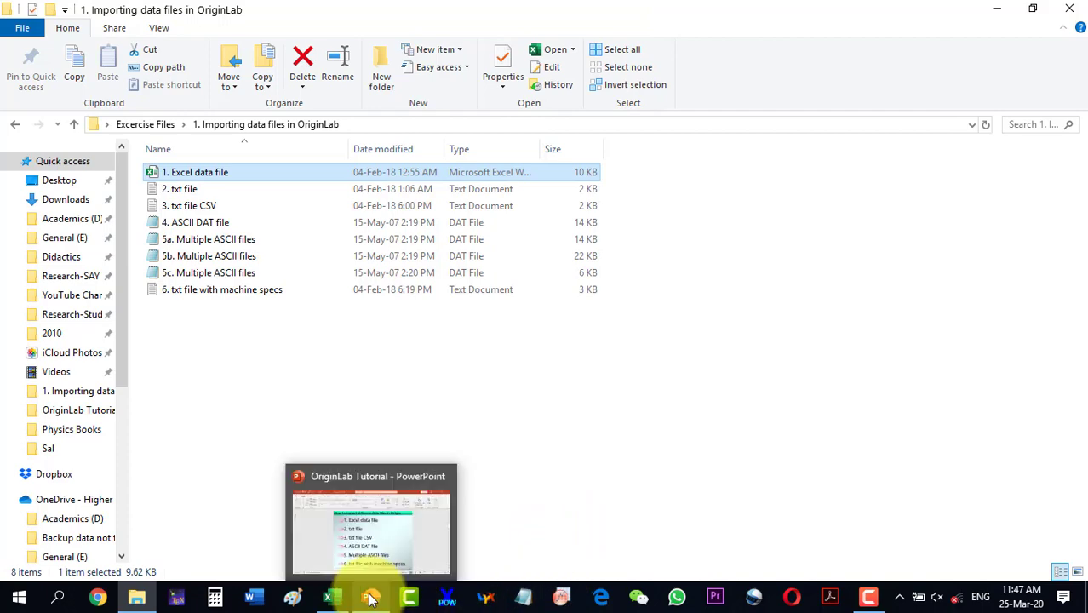
{"action": "left_click", "coordinate": [369, 596]}
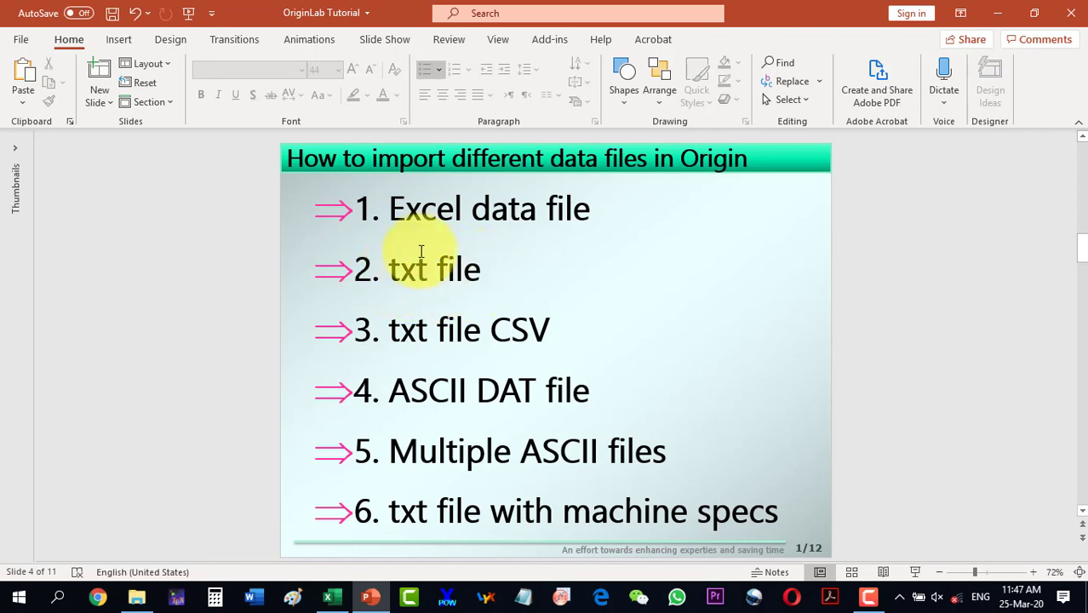
{"action": "left_click", "coordinate": [136, 600]}
Select 2. txt file in Explorer and relaunch OriginPro with a fresh Book1
{"action": "left_click", "coordinate": [178, 191]}
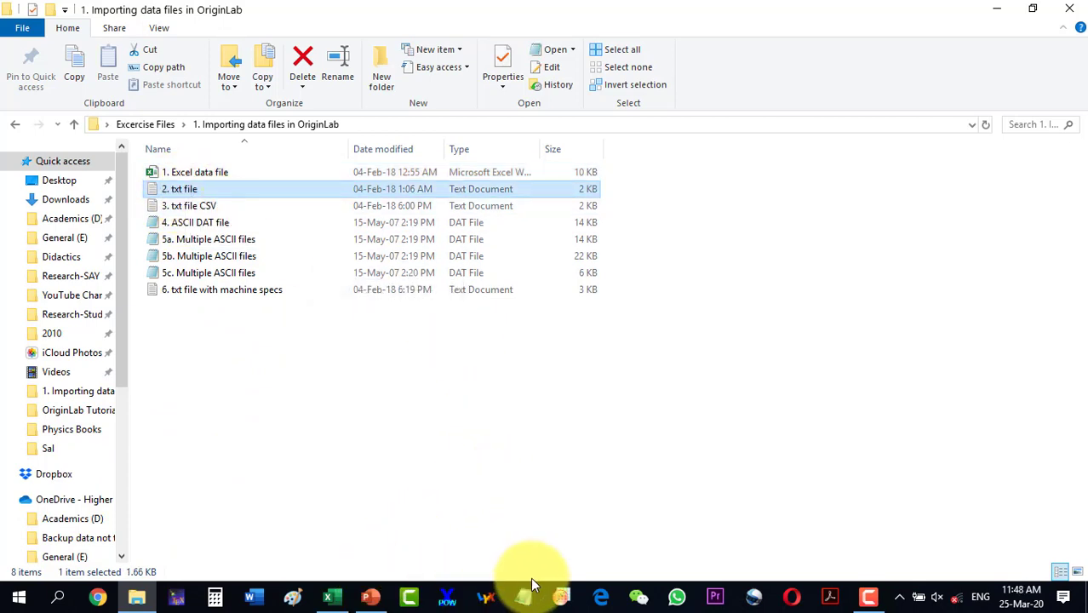
{"action": "left_click", "coordinate": [561, 599]}
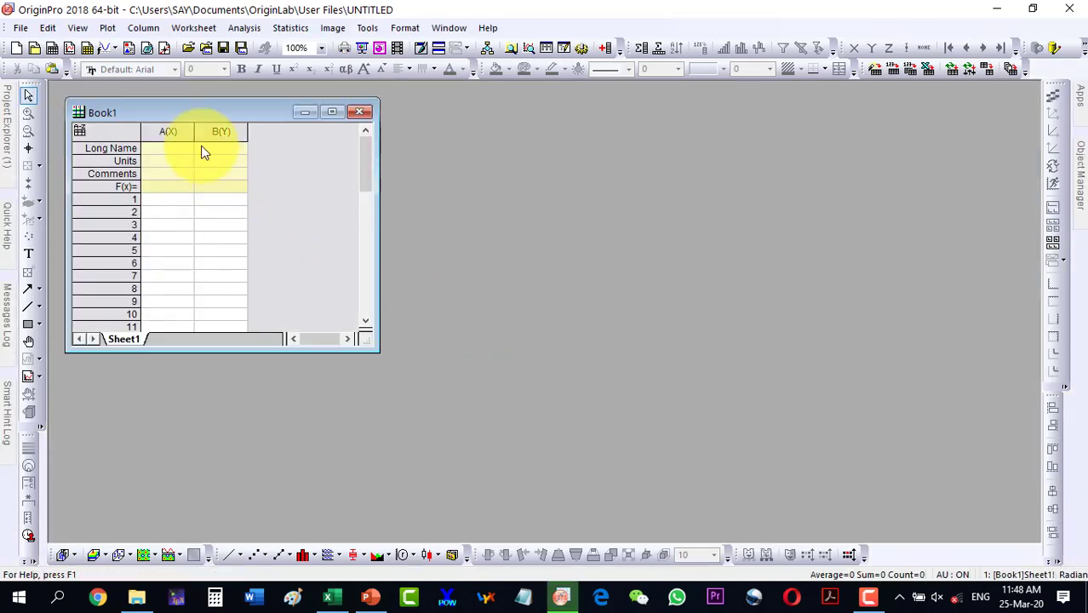
Import 2. txt file as a single ASCII file into worksheet A2txtfile
{"action": "left_click_drag", "start_coordinate": [191, 111], "coordinate": [178, 101]}
{"action": "left_click", "coordinate": [20, 27]}
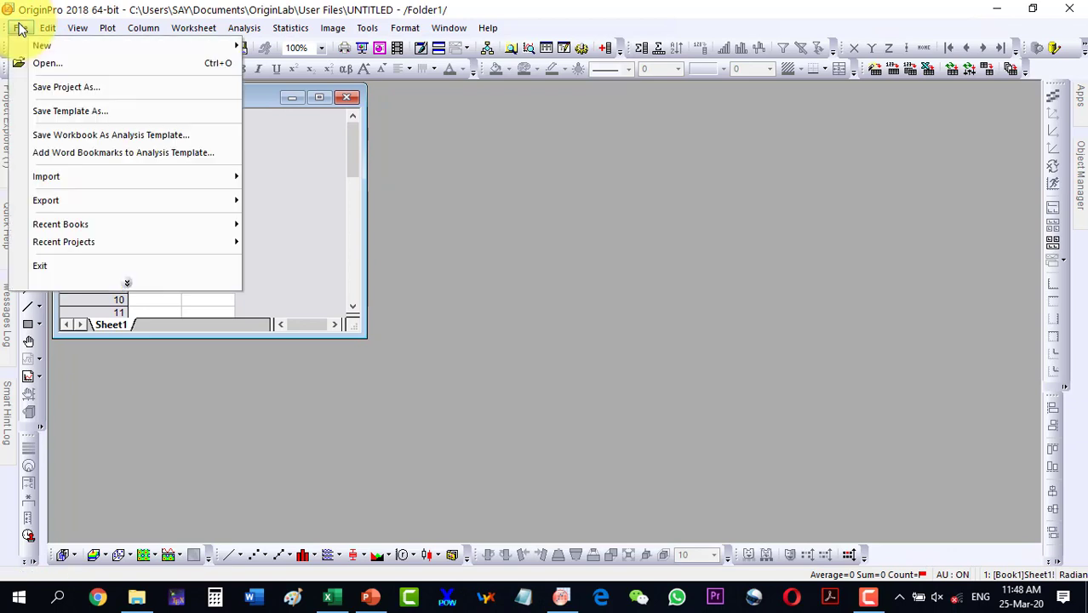
{"action": "mouse_move", "coordinate": [28, 177]}
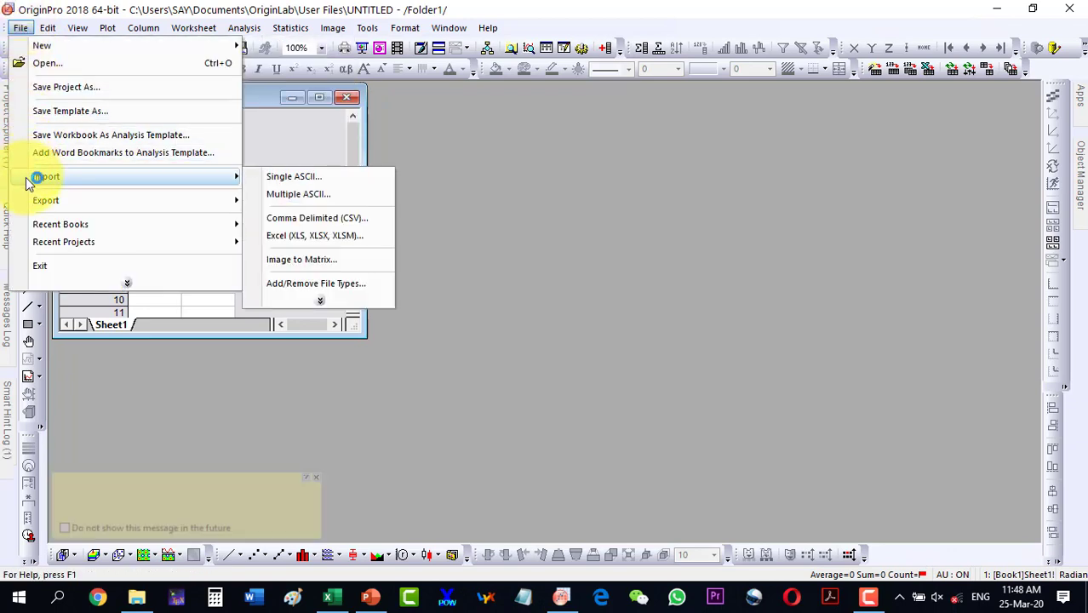
{"action": "left_click", "coordinate": [291, 176]}
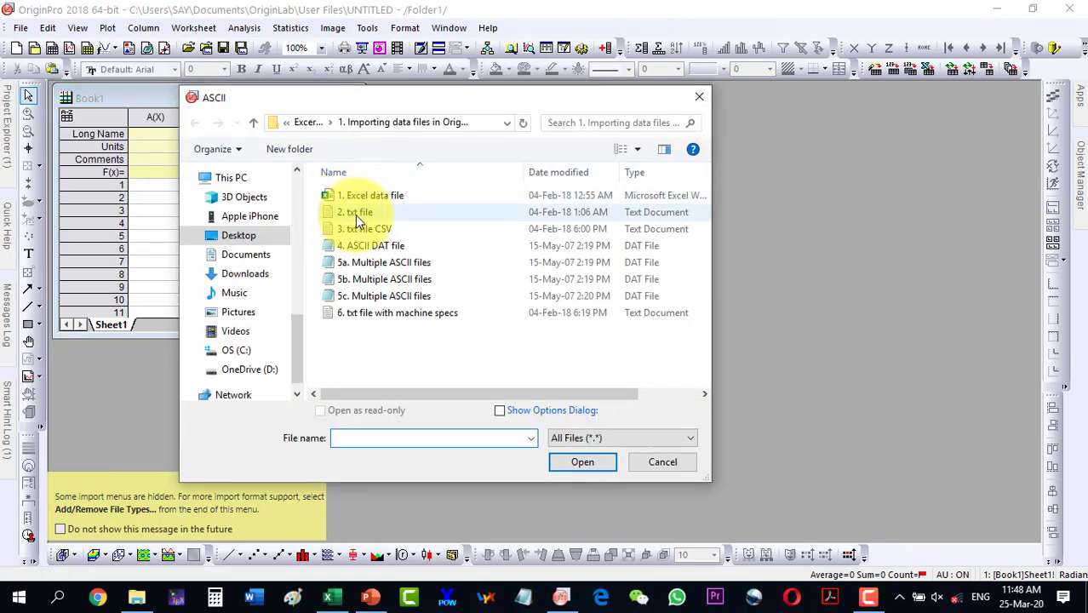
{"action": "left_click", "coordinate": [355, 215]}
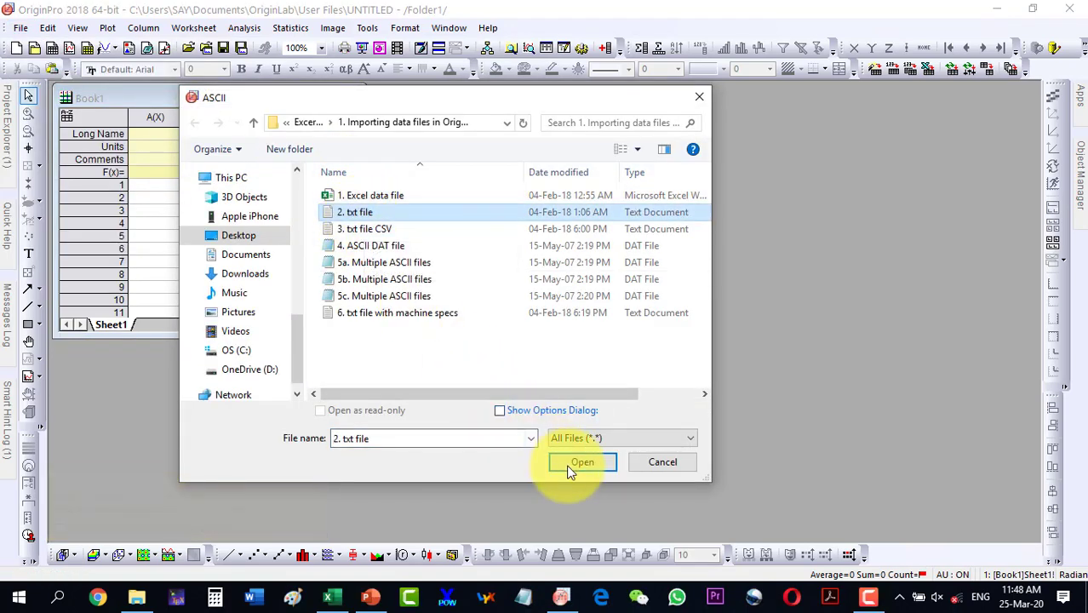
{"action": "left_click", "coordinate": [570, 468]}
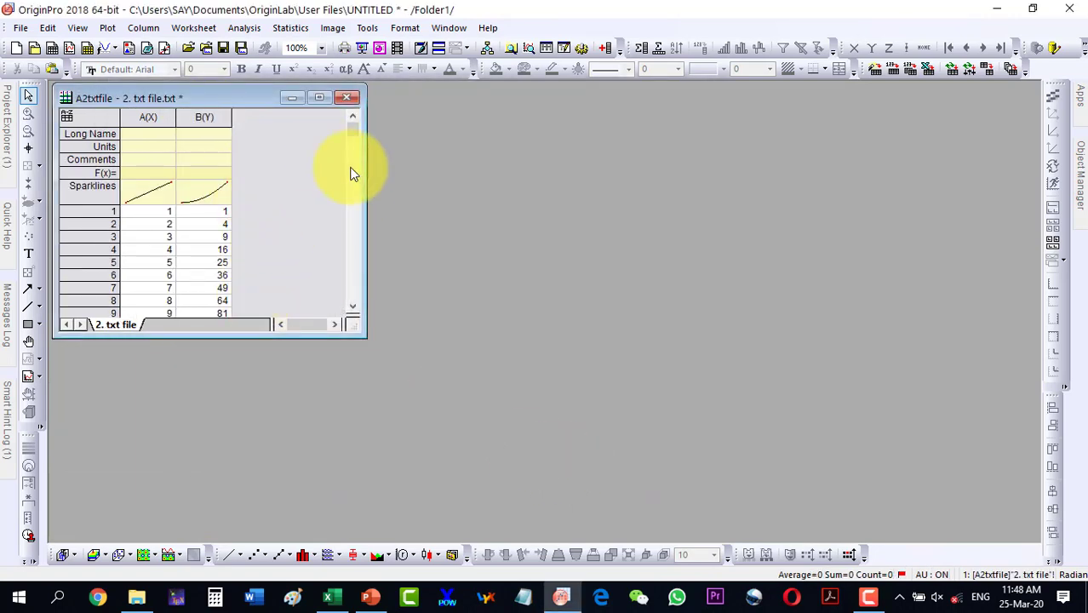
Place a new empty Book1 beside the A2txtfile worksheet
{"action": "left_click", "coordinate": [52, 48]}
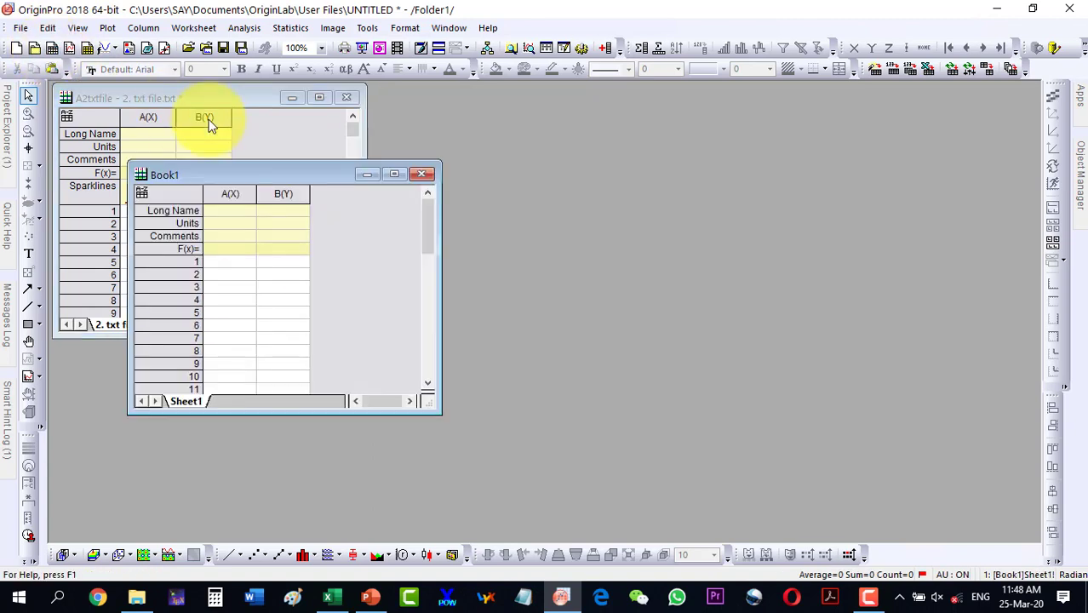
{"action": "left_click_drag", "start_coordinate": [288, 178], "coordinate": [530, 102]}
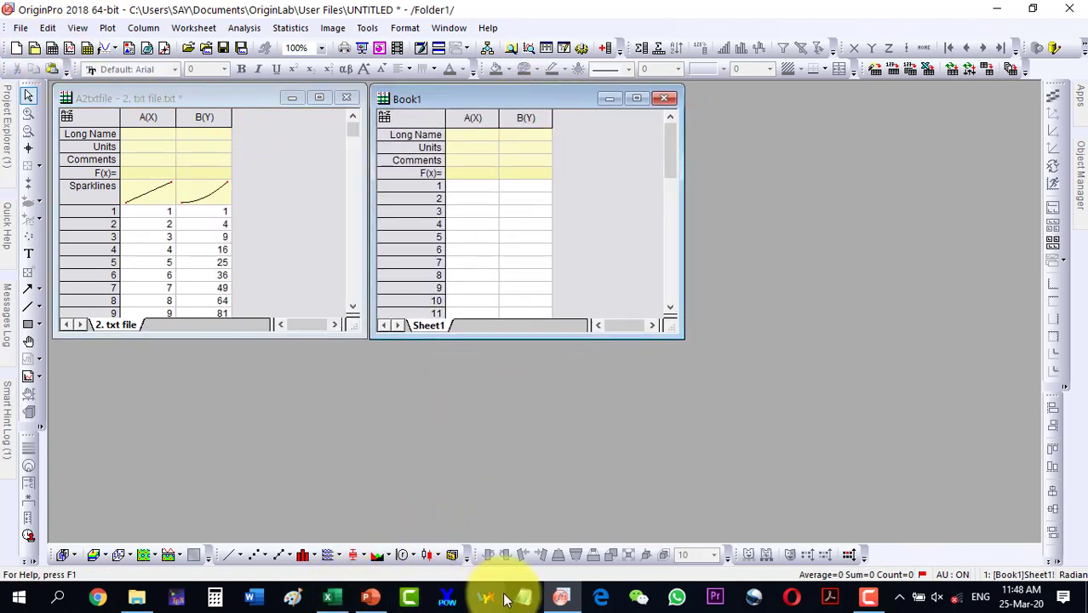
{"action": "left_click", "coordinate": [561, 595]}
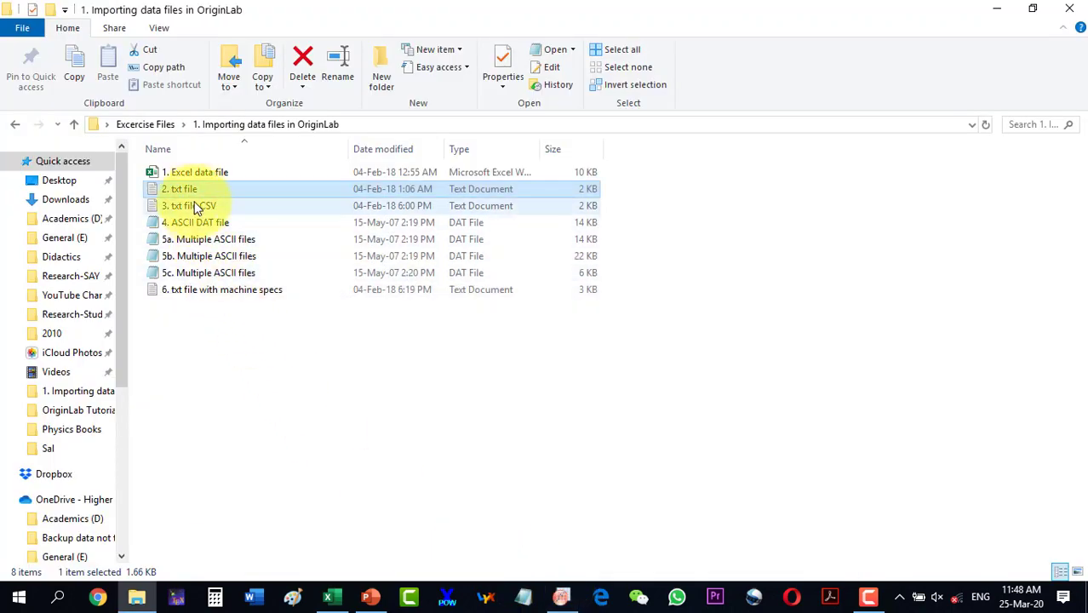
Copy all of 2. txt file from Notepad and paste it into Book1 starting at A1
{"action": "double_click", "coordinate": [188, 188]}
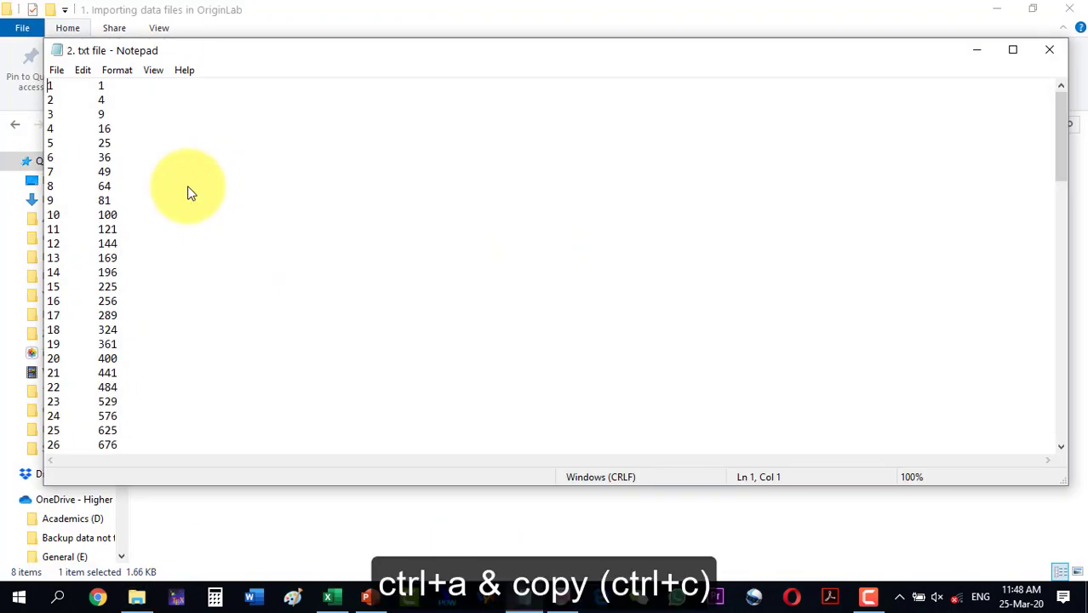
{"action": "key", "text": "ctrl+a"}
{"action": "key", "text": "ctrl+c"}
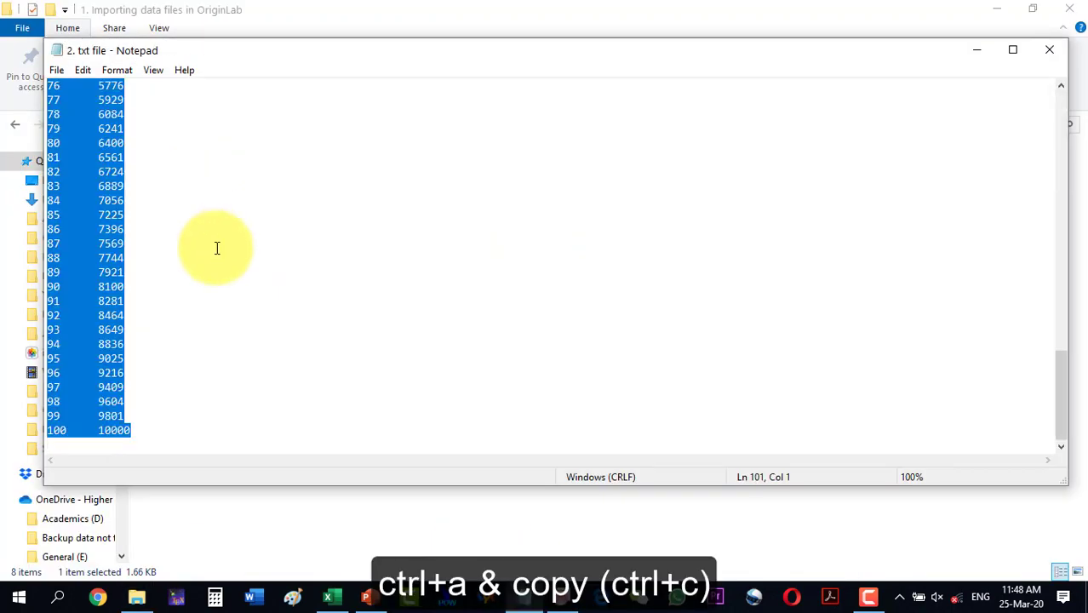
{"action": "left_click", "coordinate": [543, 606]}
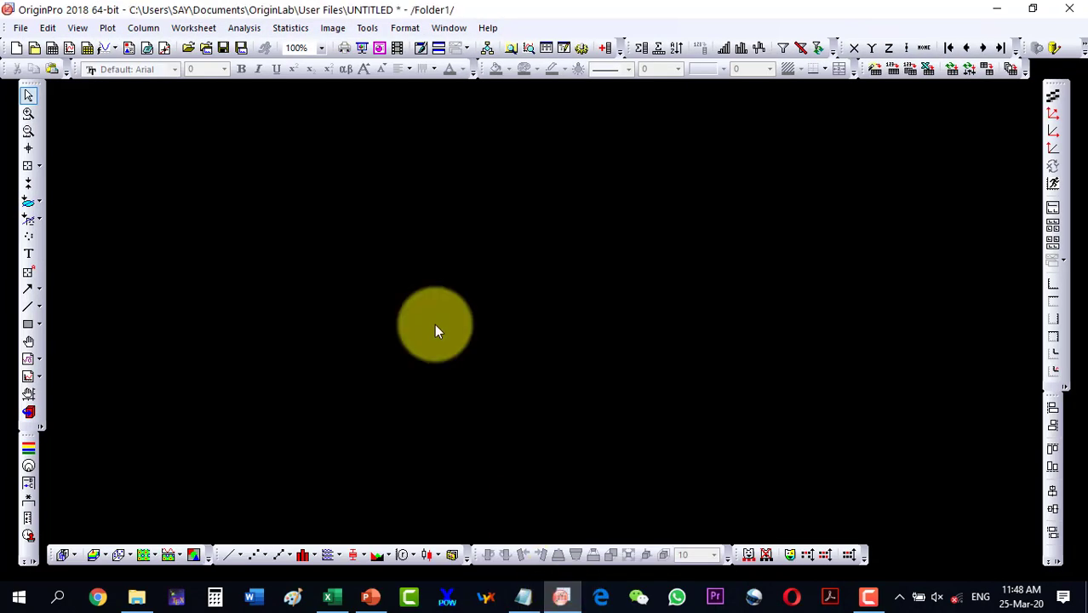
{"action": "left_click", "coordinate": [474, 187]}
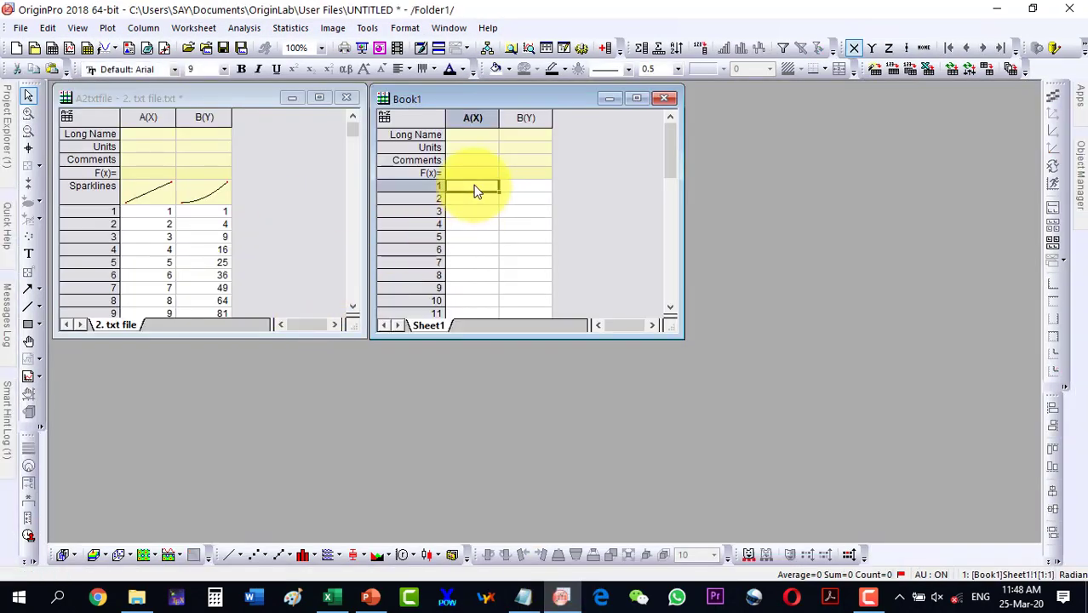
{"action": "key", "text": "ctrl+v"}
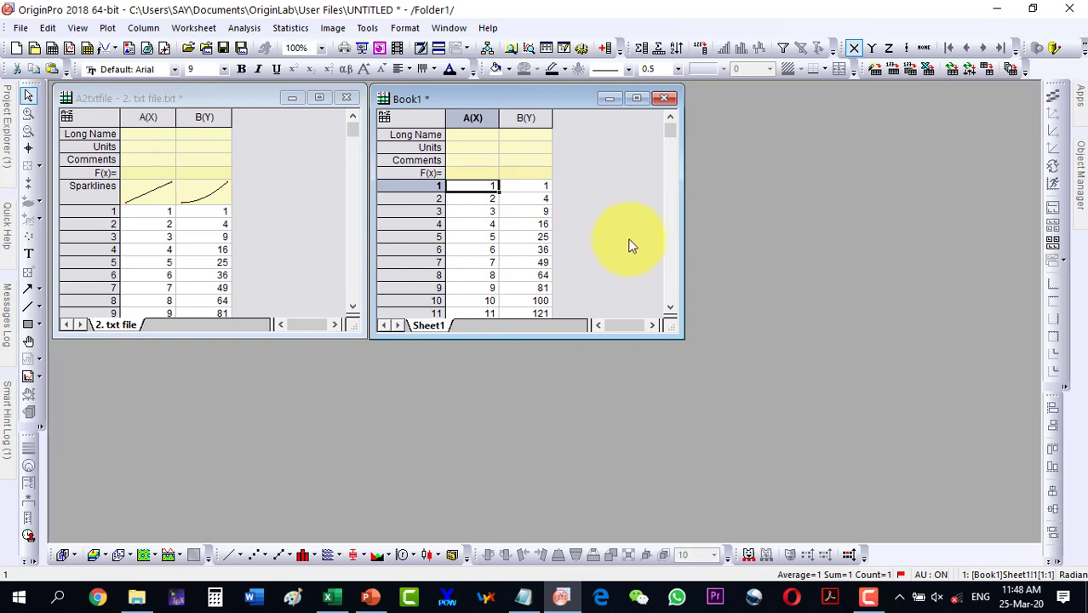
Add an empty Book2 right of Book1, then drag 2. txt file into Origin as another workbook
{"action": "left_click", "coordinate": [51, 49]}
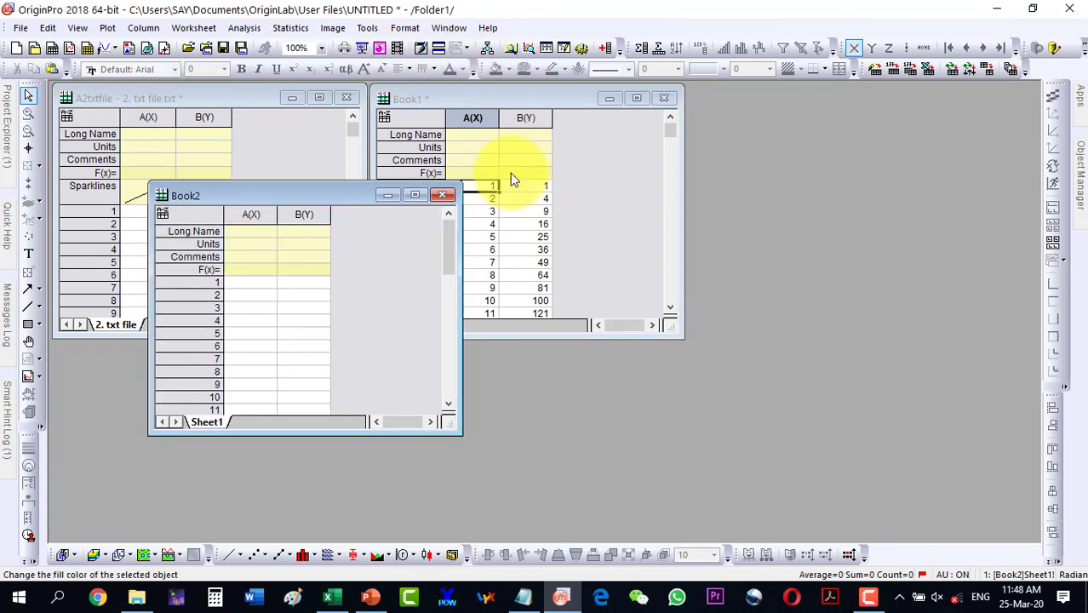
{"action": "left_click_drag", "start_coordinate": [321, 197], "coordinate": [858, 97]}
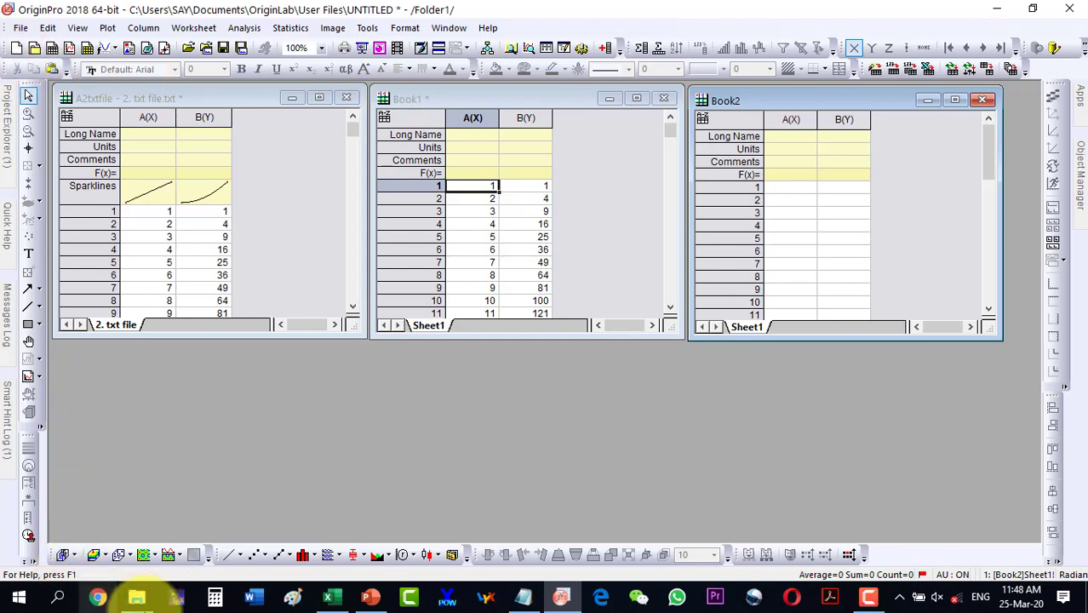
{"action": "left_click", "coordinate": [136, 597]}
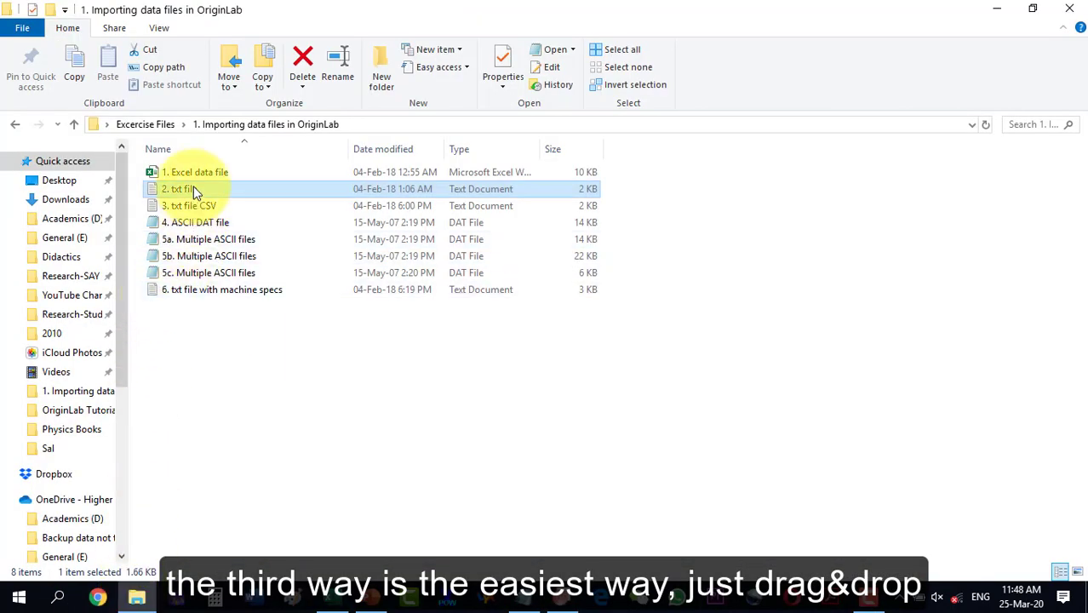
{"action": "left_click_drag", "start_coordinate": [194, 188], "coordinate": [794, 194]}
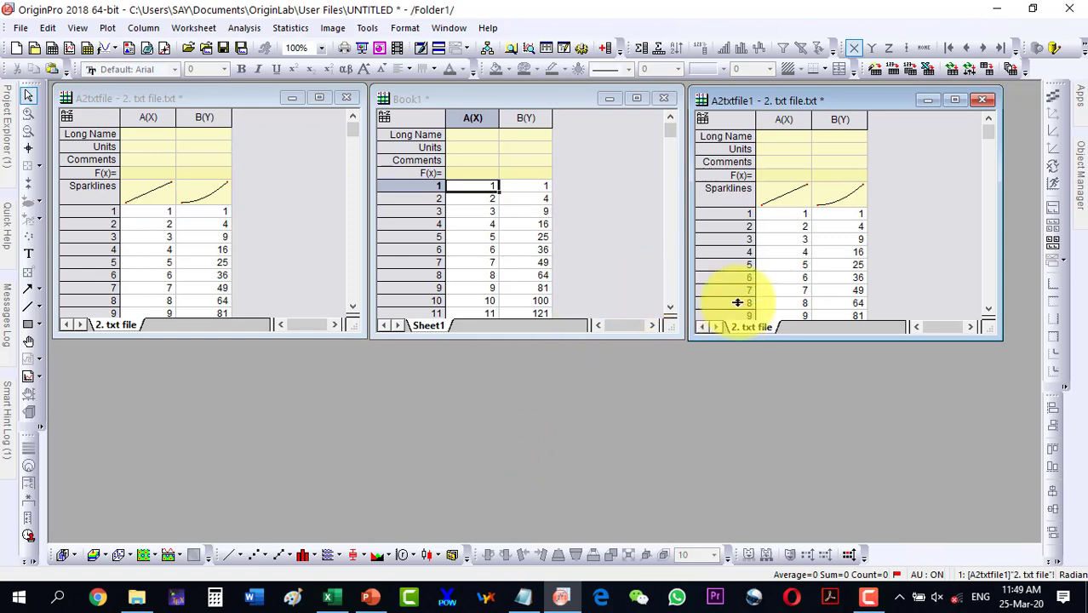
Close OriginPro, declining to save the project with the three text-file workbooks
{"action": "left_click", "coordinate": [1071, 11]}
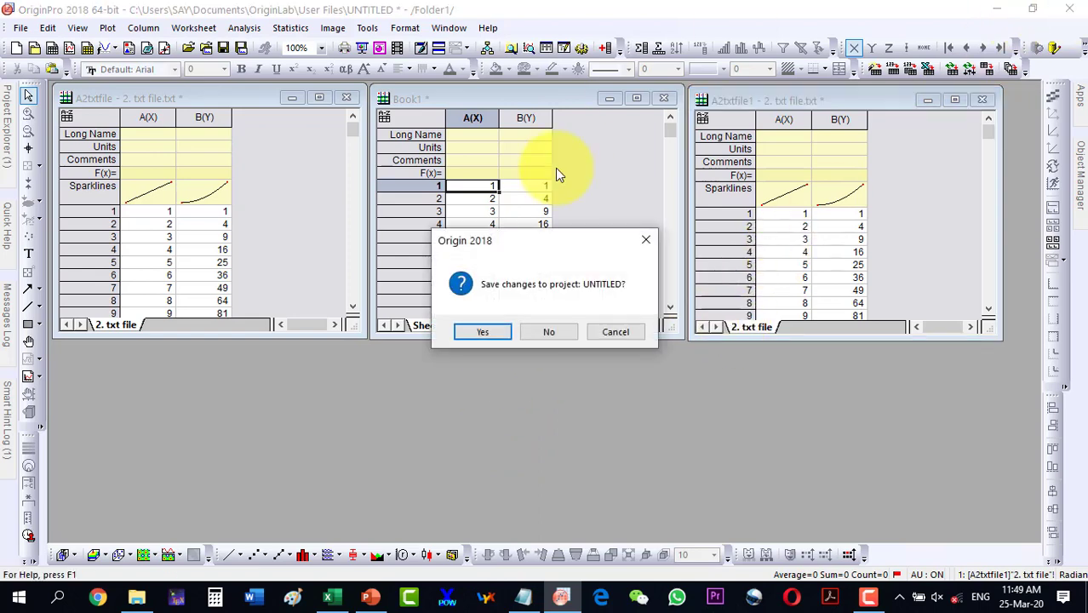
{"action": "left_click", "coordinate": [532, 337]}
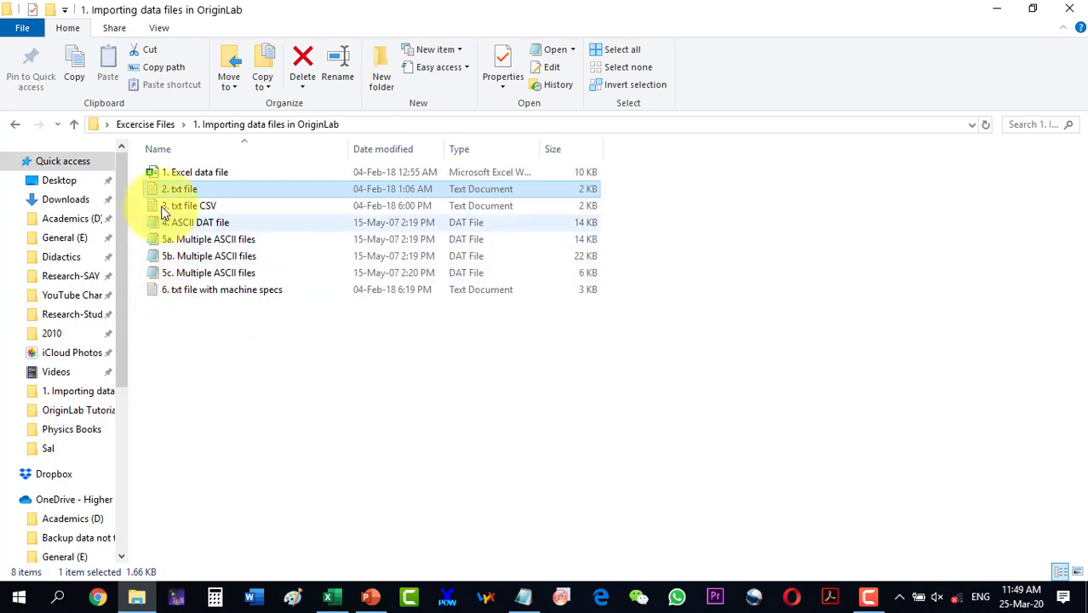
Close the Excel data file workbook without keeping the copied clipboard data
{"action": "left_click", "coordinate": [368, 596]}
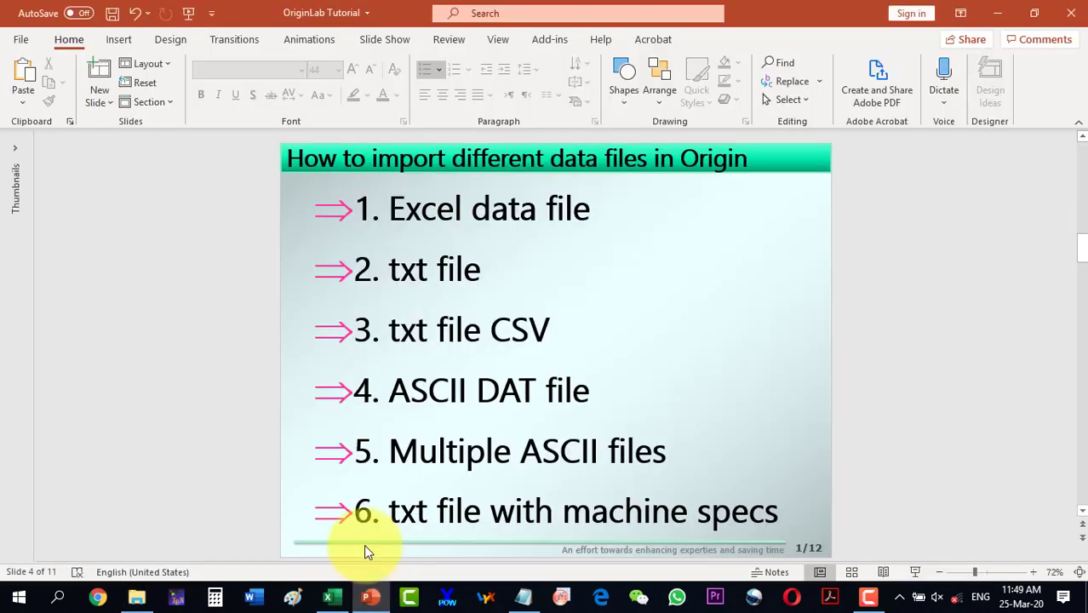
{"action": "left_click", "coordinate": [327, 596]}
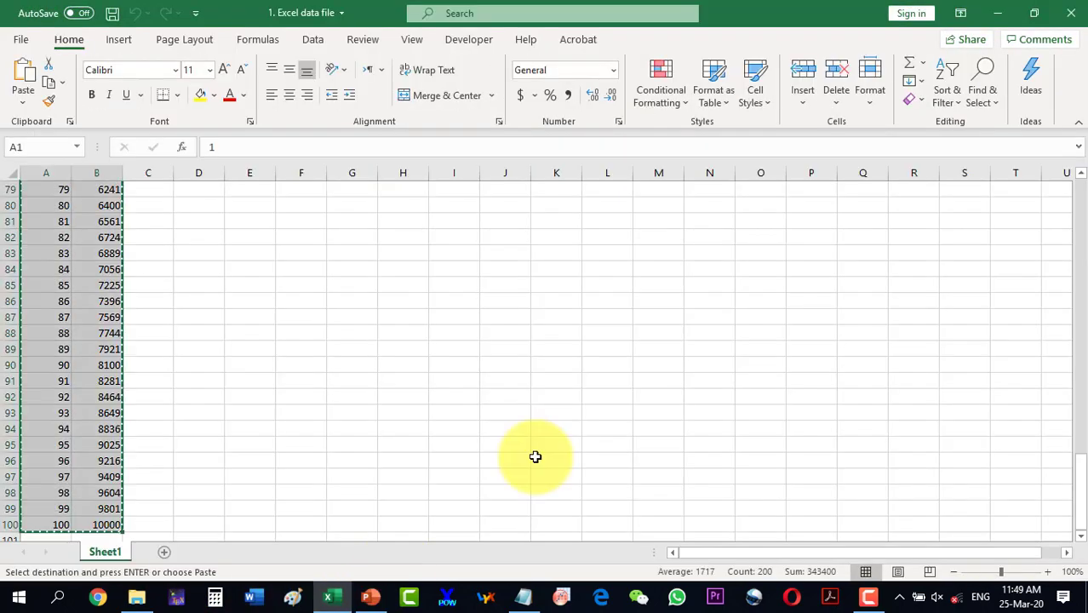
{"action": "left_click", "coordinate": [1064, 13]}
{"action": "left_click", "coordinate": [533, 349]}
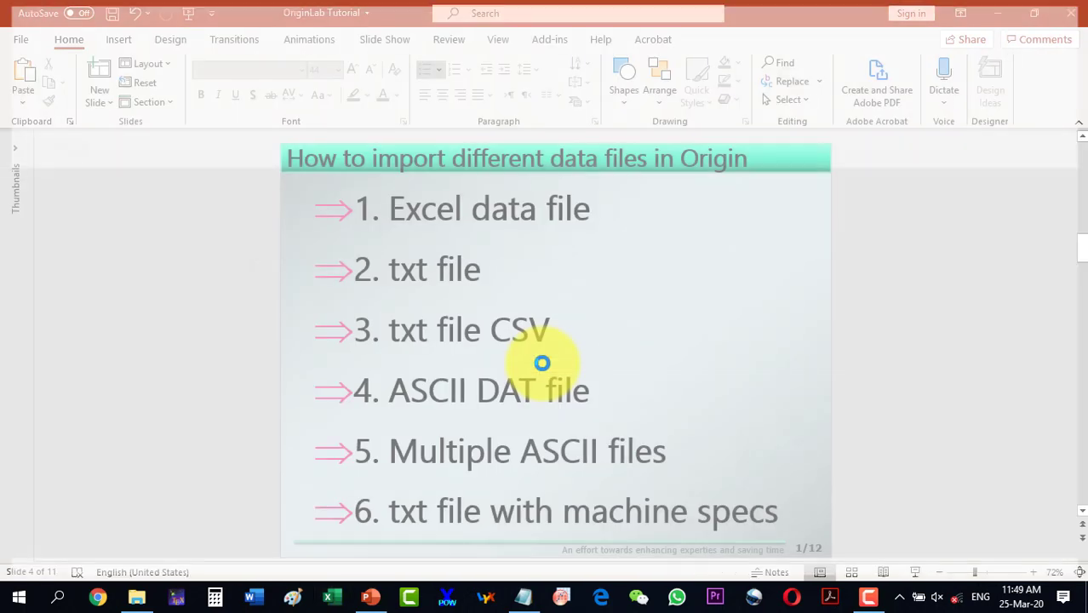
Close the 2. txt file Notepad window and return to the exercise files folder
{"action": "left_click", "coordinate": [523, 596]}
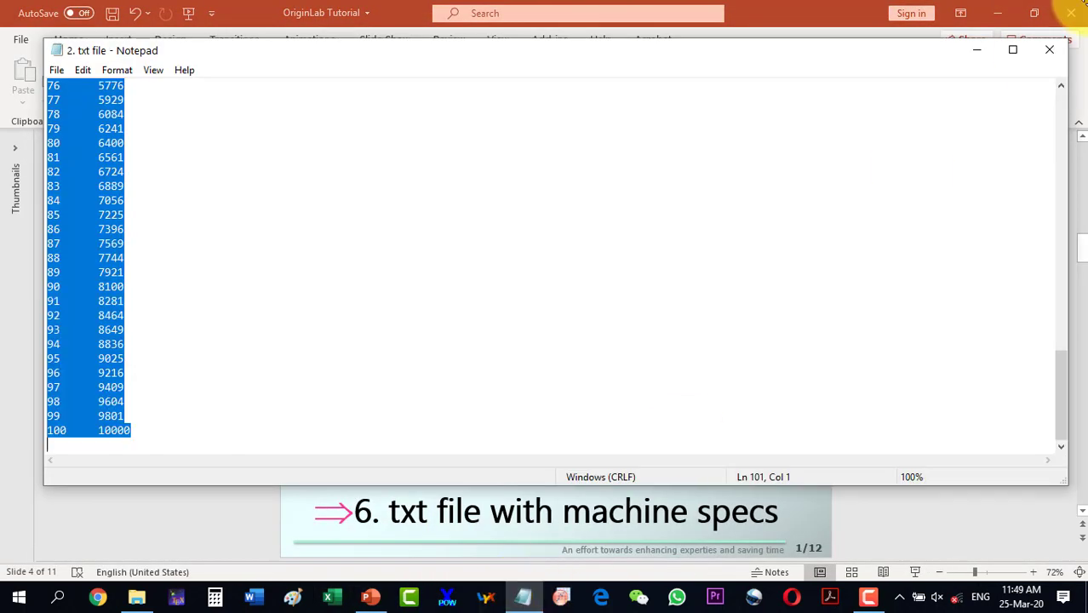
{"action": "left_click", "coordinate": [1049, 49]}
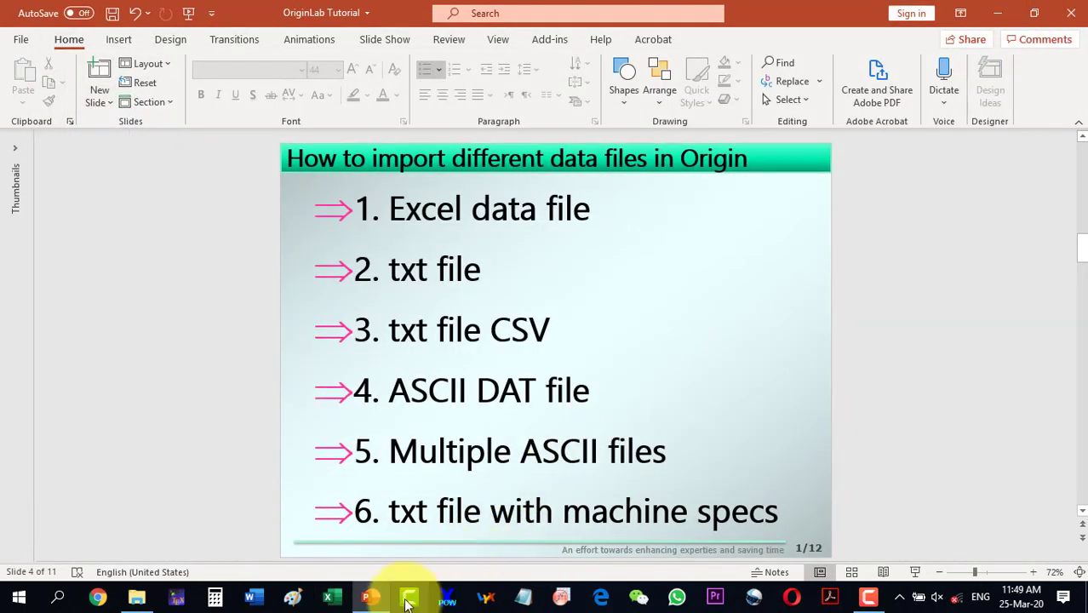
{"action": "left_click", "coordinate": [370, 600]}
{"action": "left_click", "coordinate": [370, 599]}
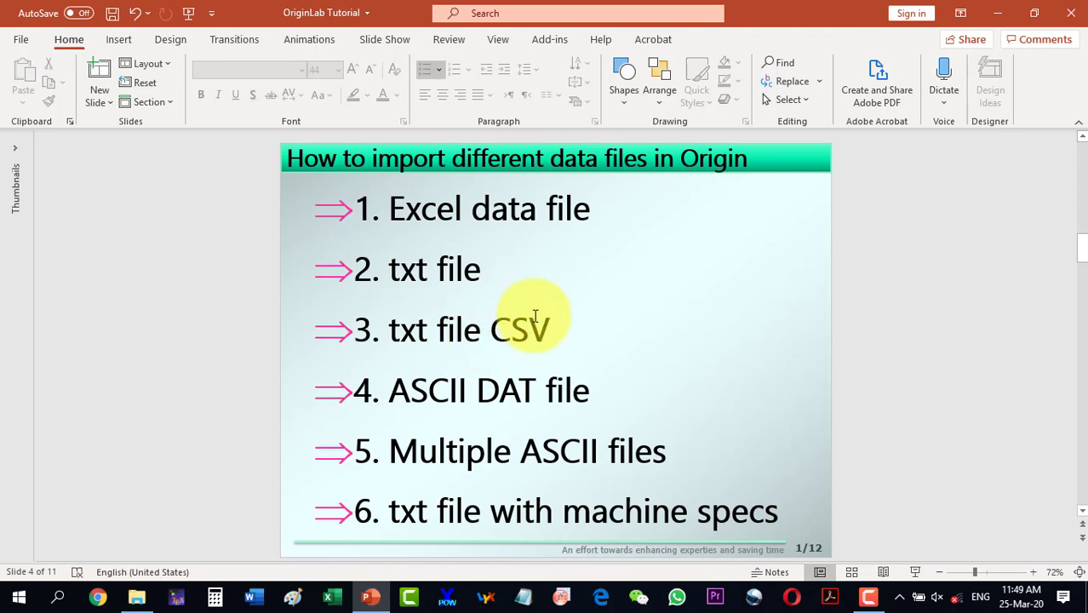
{"action": "left_click", "coordinate": [136, 601]}
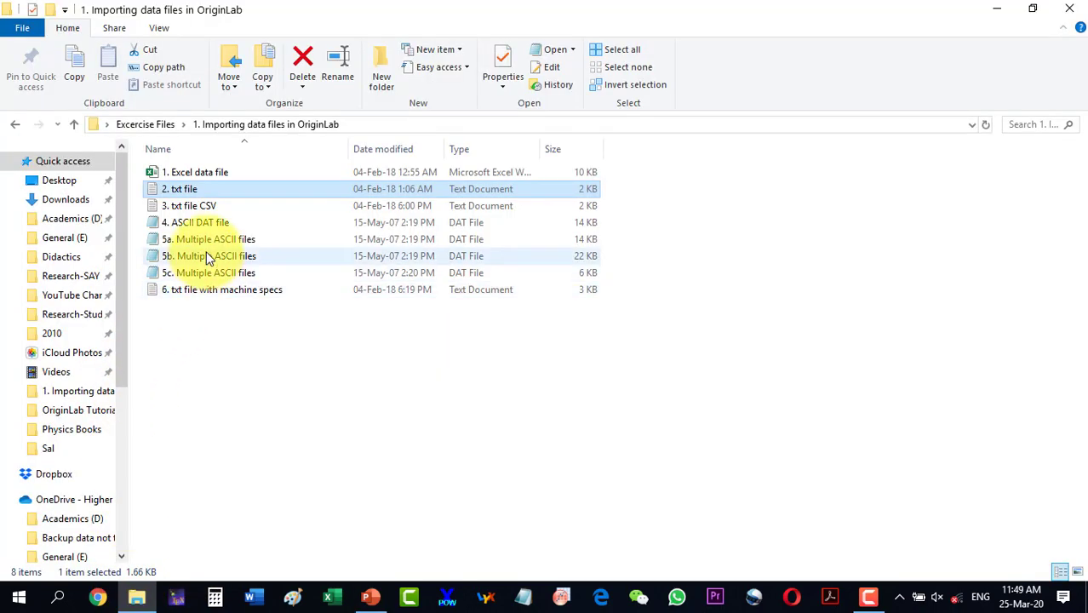
View 3. txt file CSV in Notepad, close it, and relaunch OriginPro with an empty Book1
{"action": "left_click", "coordinate": [211, 208]}
{"action": "double_click", "coordinate": [211, 207]}
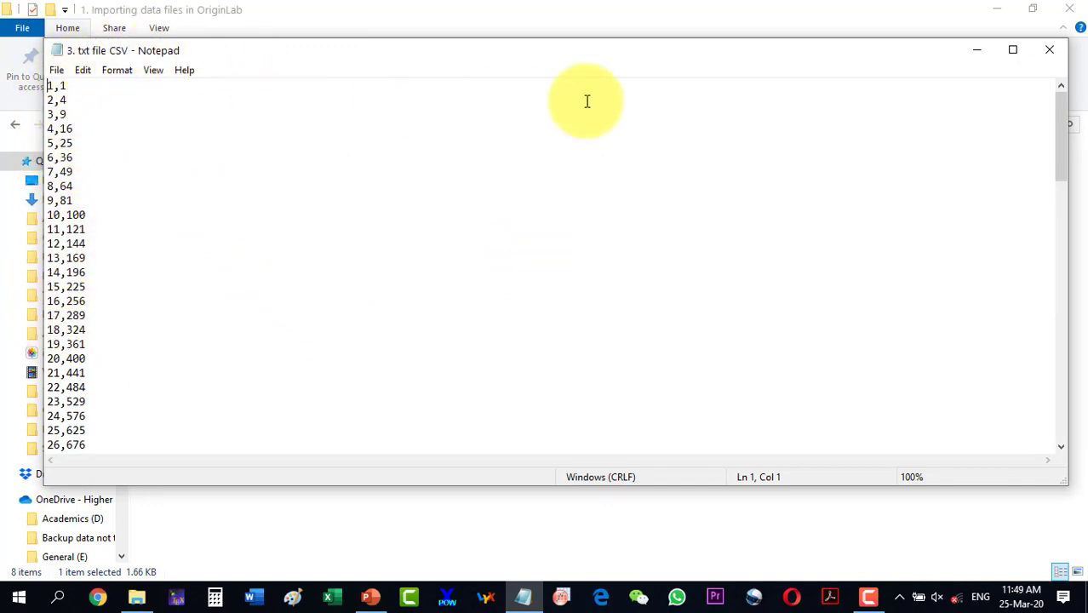
{"action": "left_click", "coordinate": [1043, 51]}
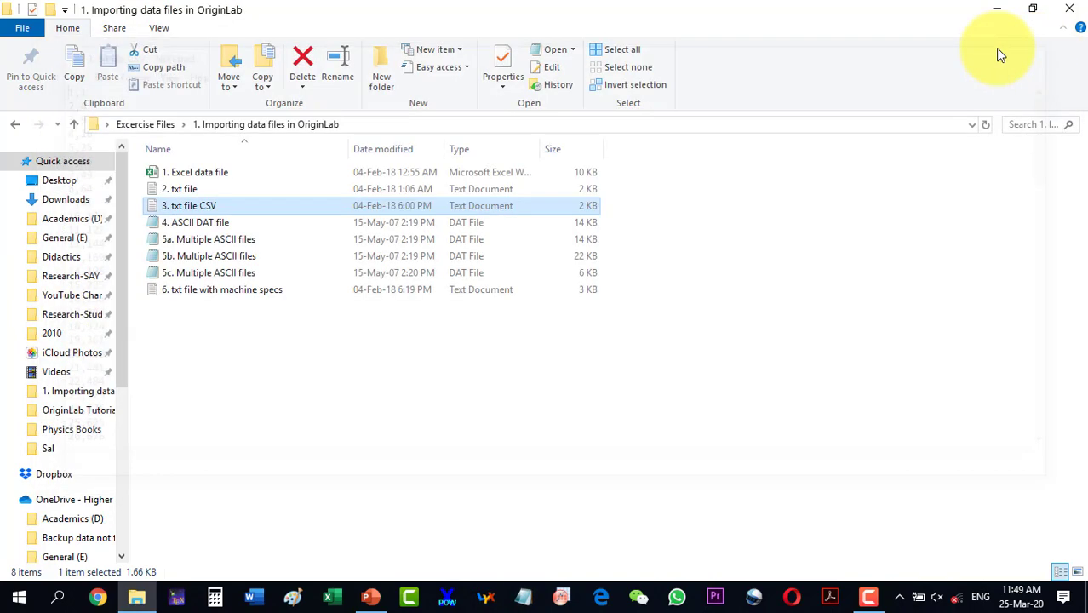
{"action": "left_click", "coordinate": [563, 597]}
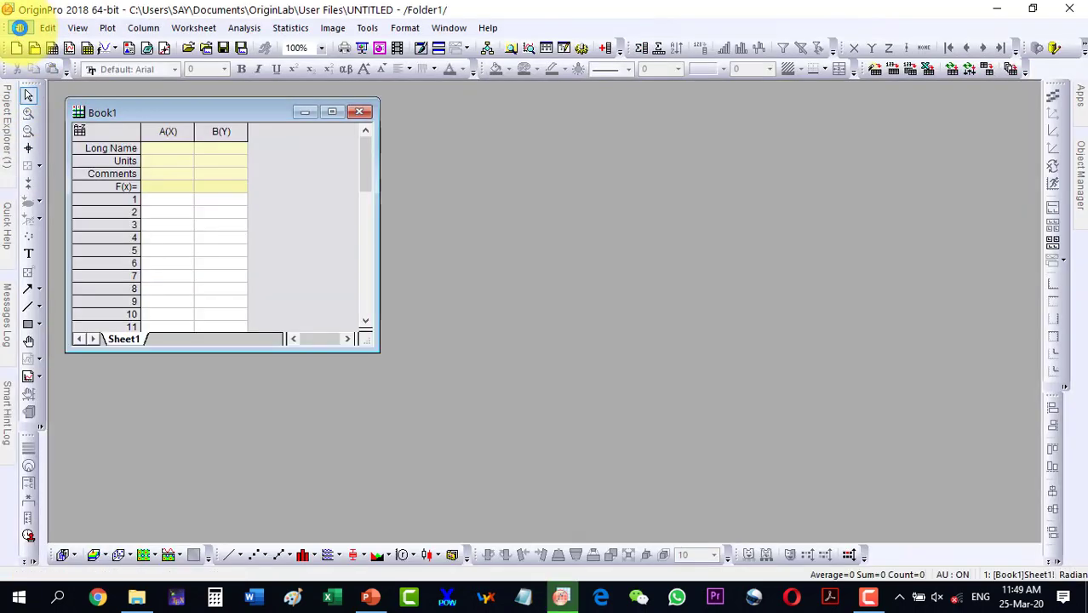
Import 3. txt file CSV via File > Import > Single ASCII into workbook A3txtfileCSV
{"action": "left_click", "coordinate": [23, 28]}
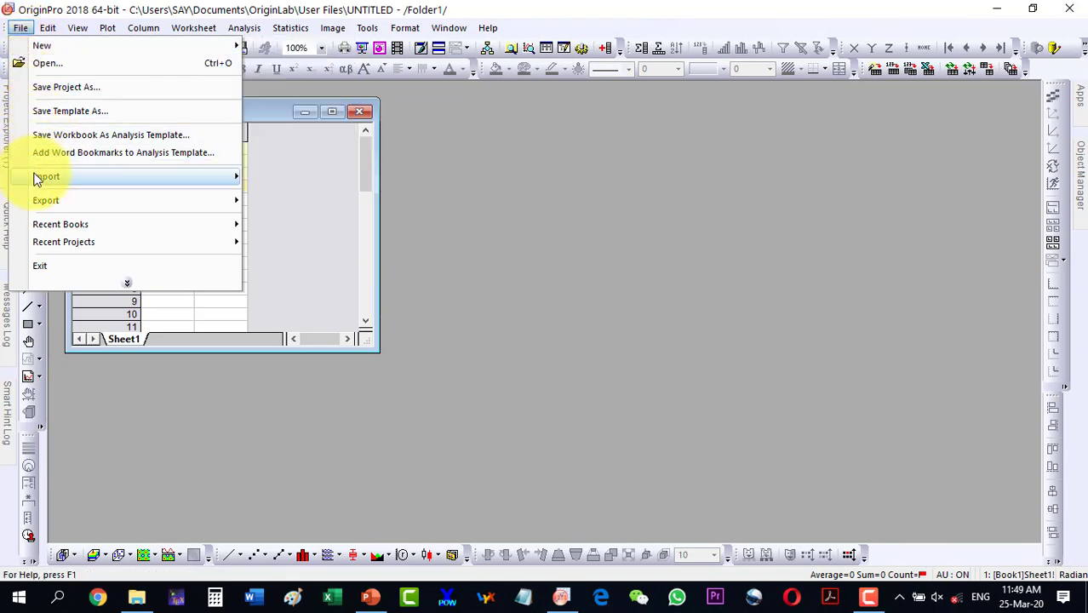
{"action": "mouse_move", "coordinate": [200, 177]}
{"action": "left_click", "coordinate": [288, 180]}
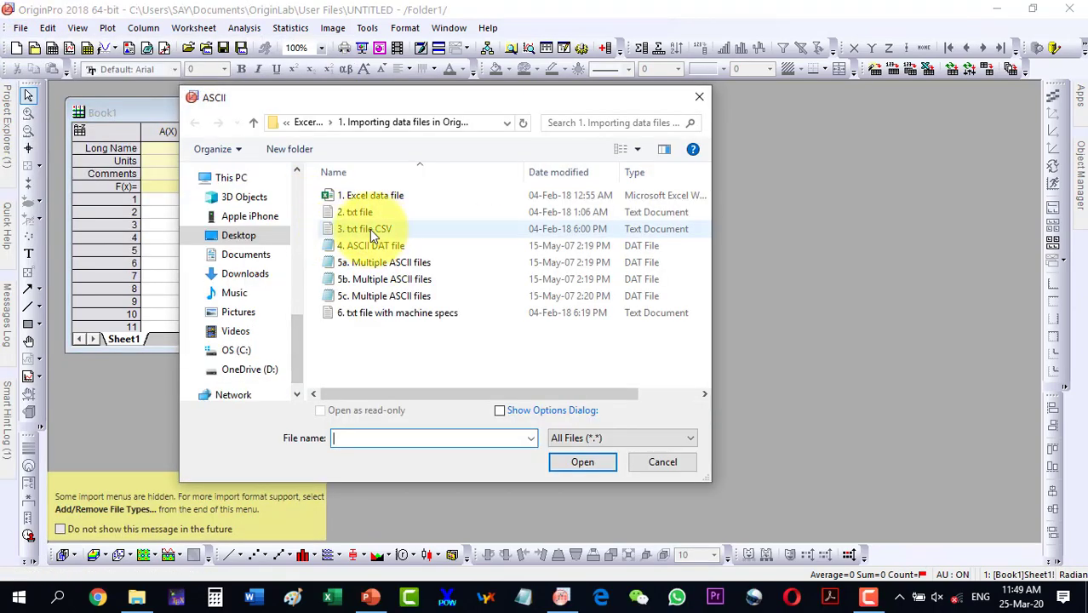
{"action": "left_click", "coordinate": [366, 230]}
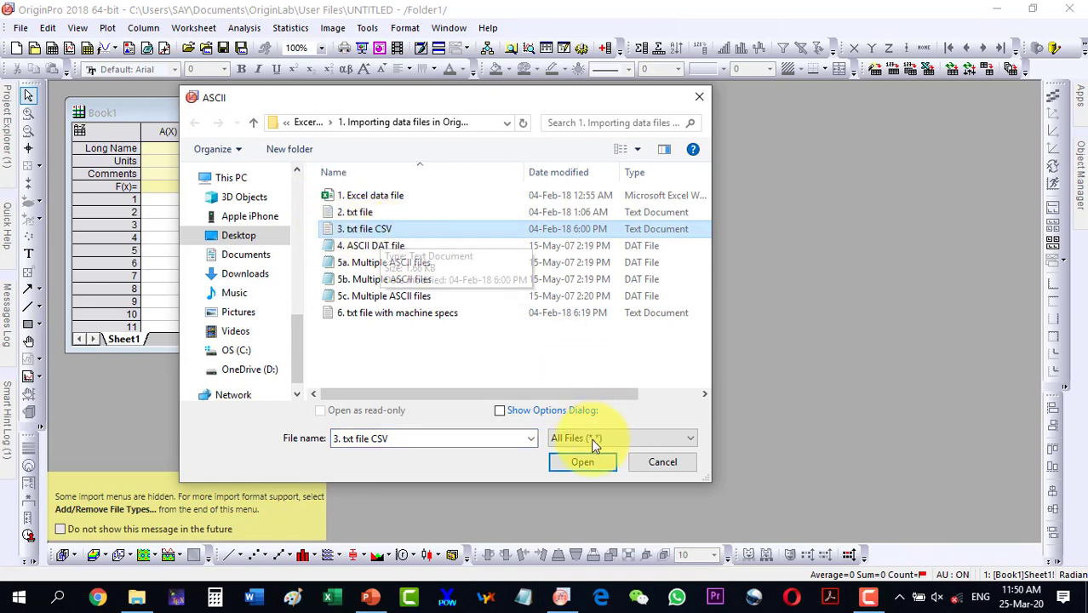
{"action": "left_click", "coordinate": [582, 462]}
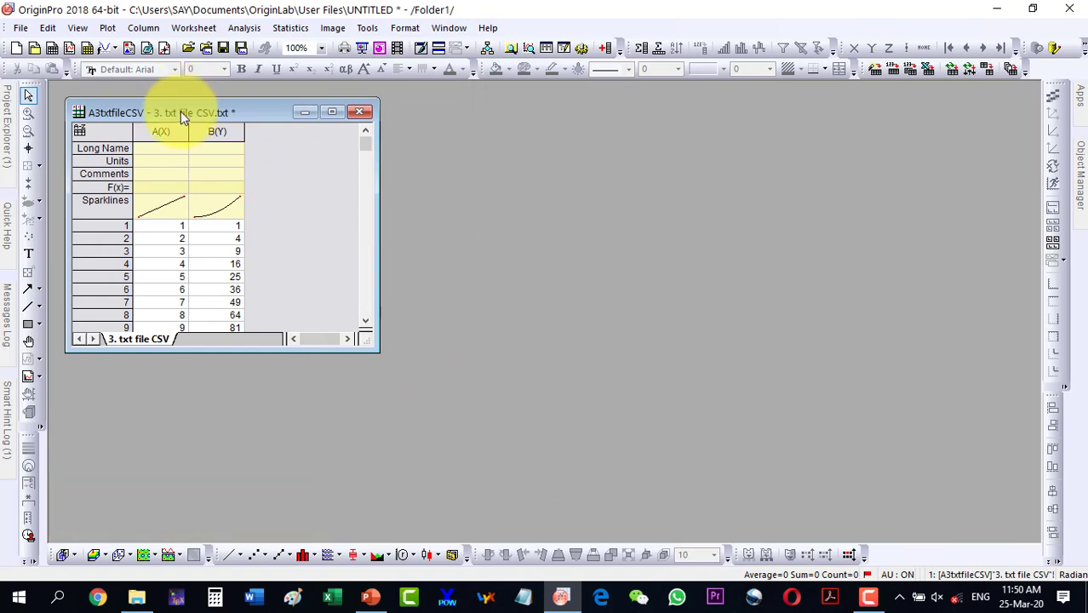
{"action": "left_click_drag", "start_coordinate": [180, 111], "coordinate": [169, 97]}
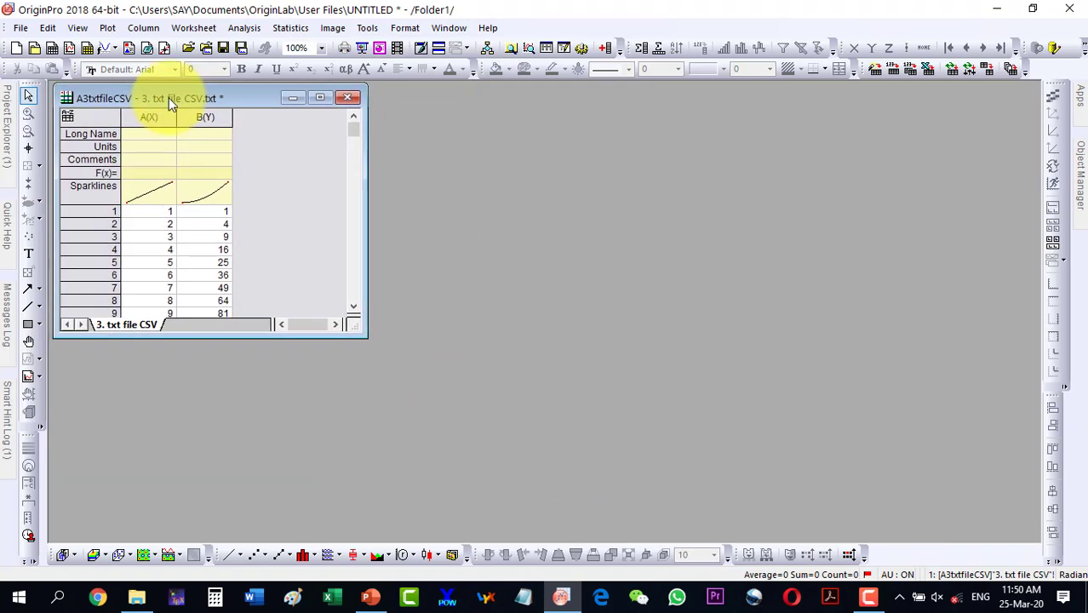
{"action": "left_click", "coordinate": [52, 49]}
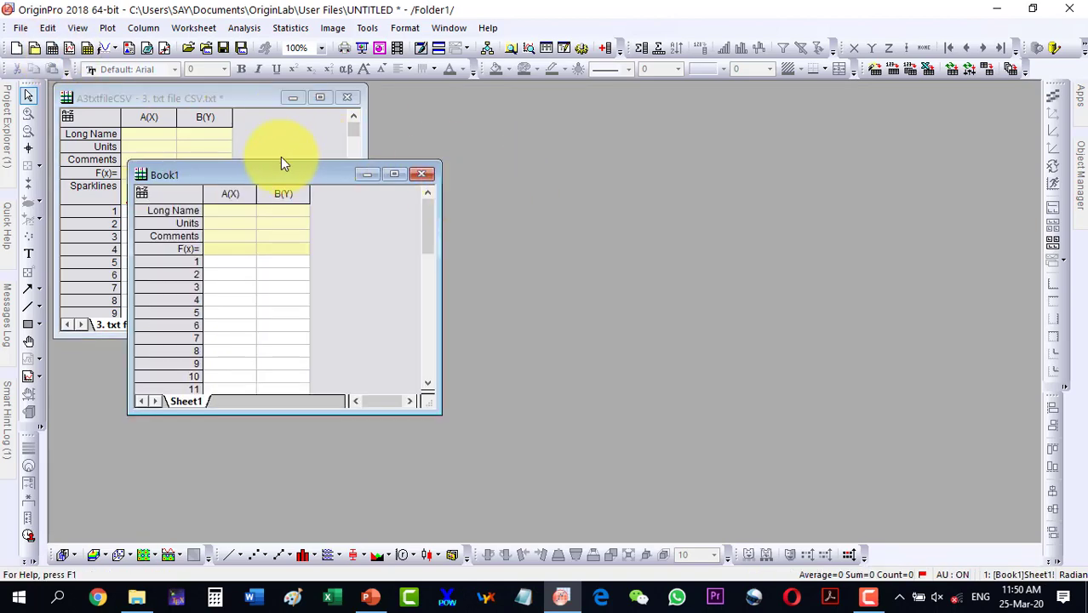
{"action": "left_click_drag", "start_coordinate": [270, 174], "coordinate": [514, 97]}
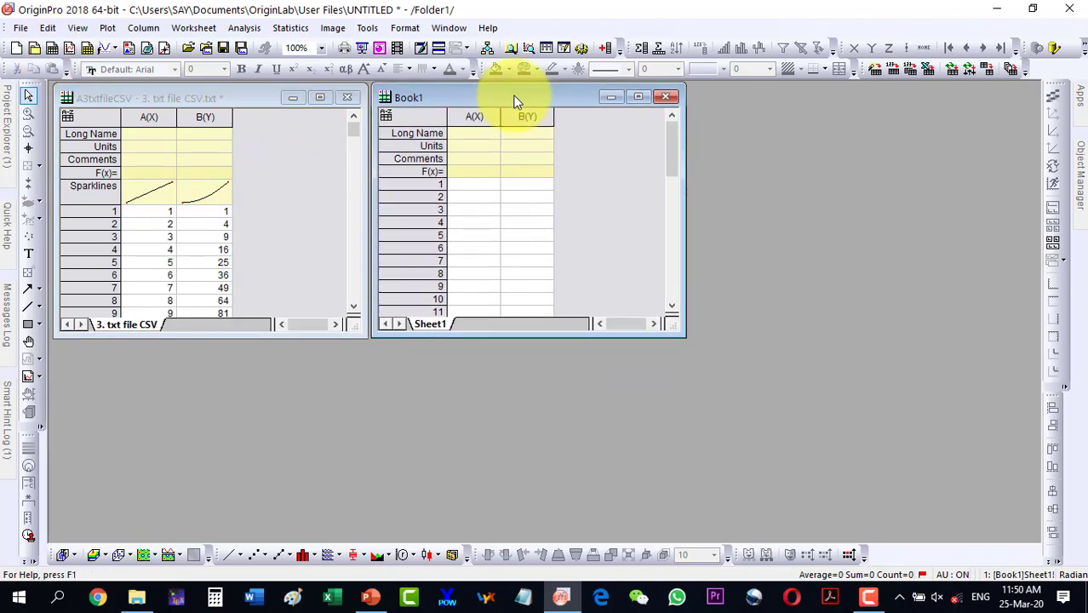
{"action": "left_click", "coordinate": [136, 597]}
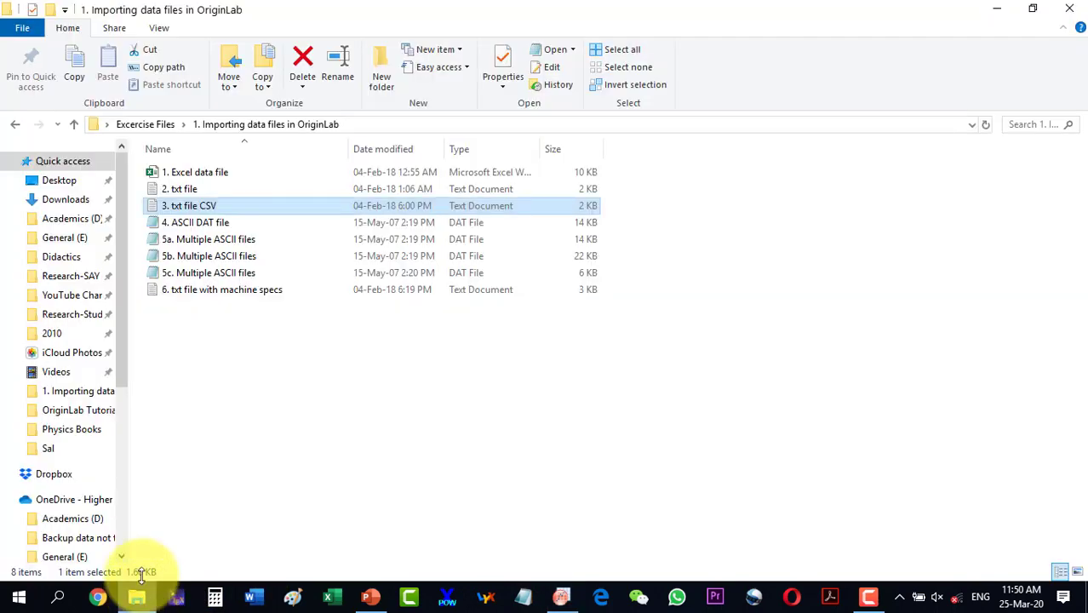
{"action": "double_click", "coordinate": [194, 211]}
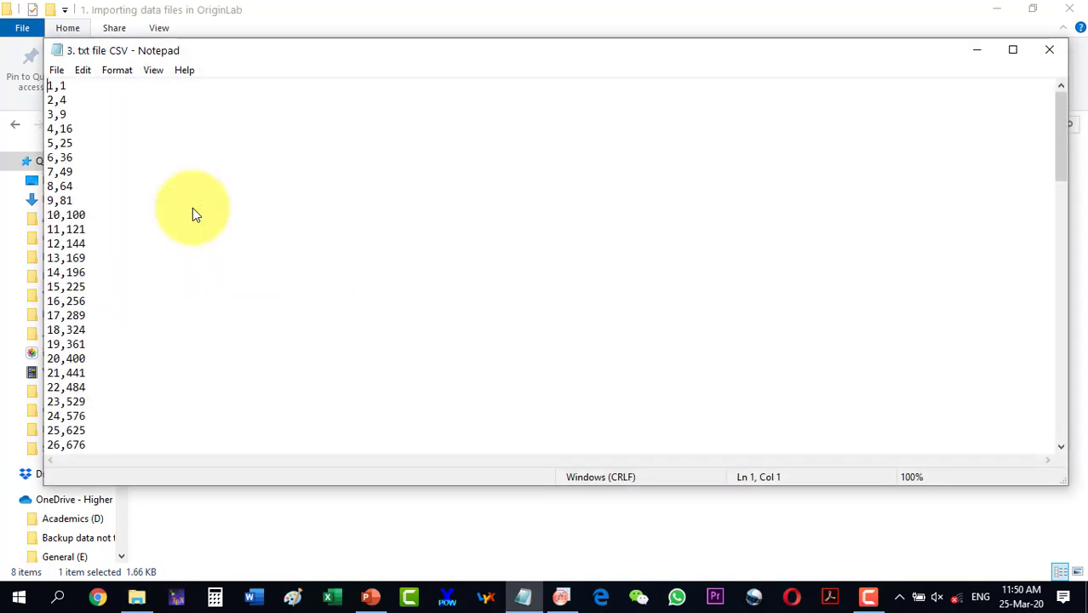
{"action": "key", "text": "ctrl+a"}
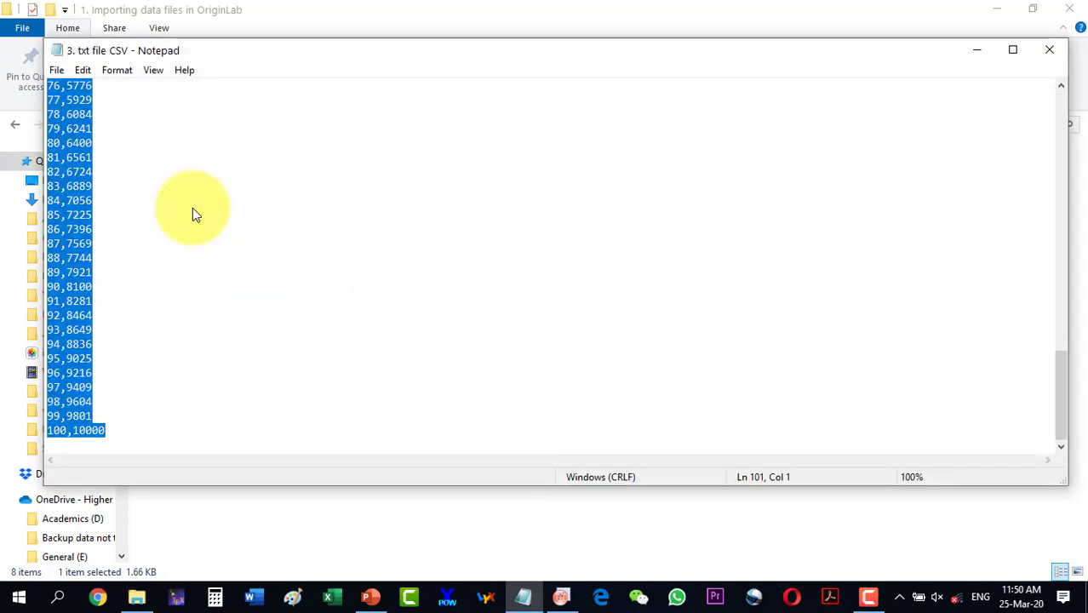
{"action": "left_click", "coordinate": [560, 596]}
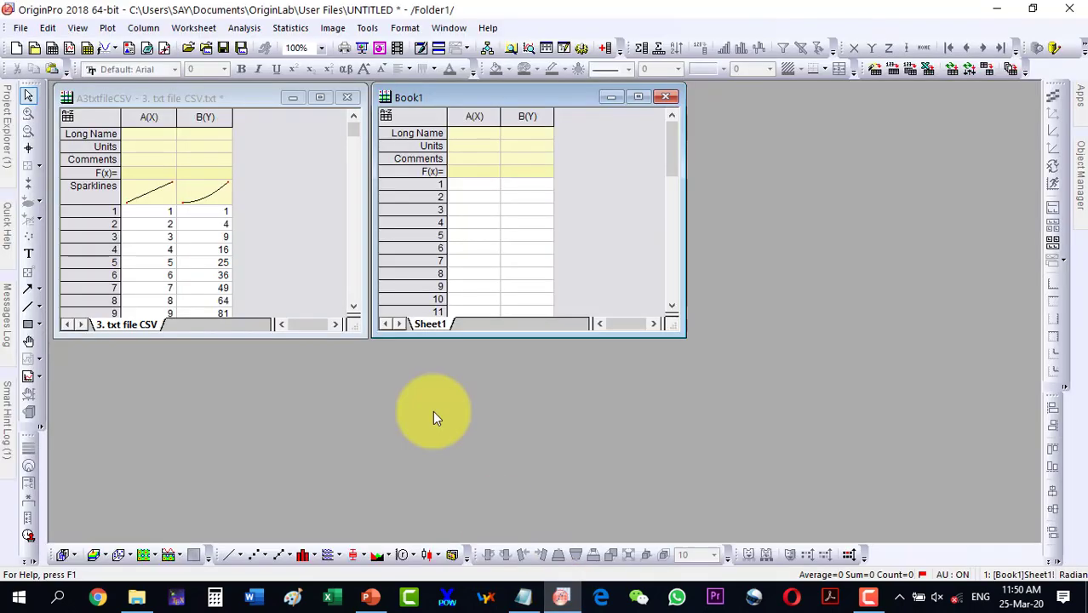
{"action": "left_click", "coordinate": [466, 184]}
{"action": "key", "text": "ctrl+v"}
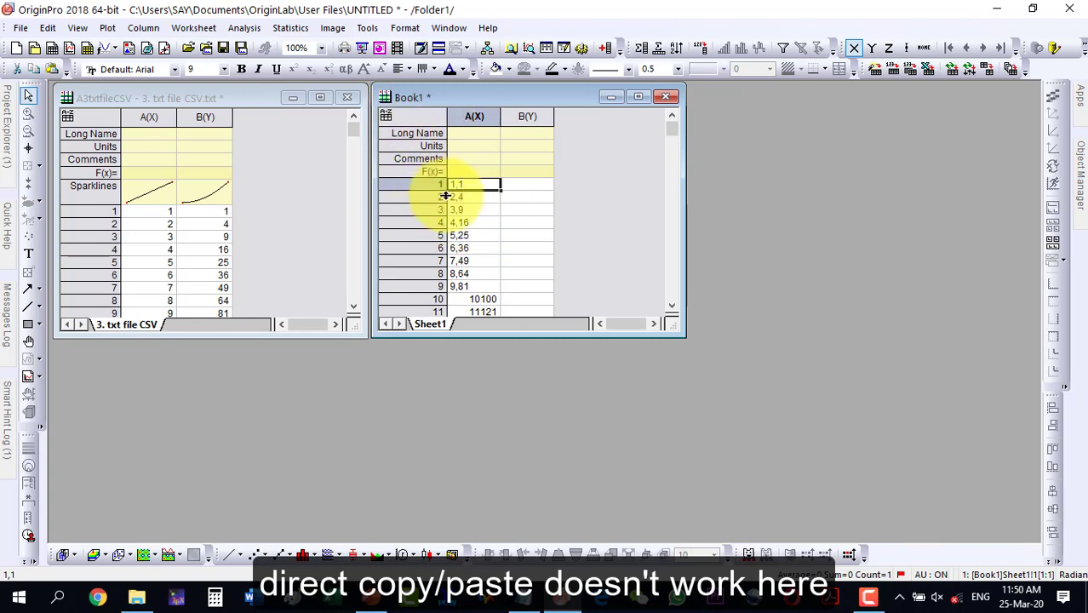
{"action": "left_click", "coordinate": [668, 97]}
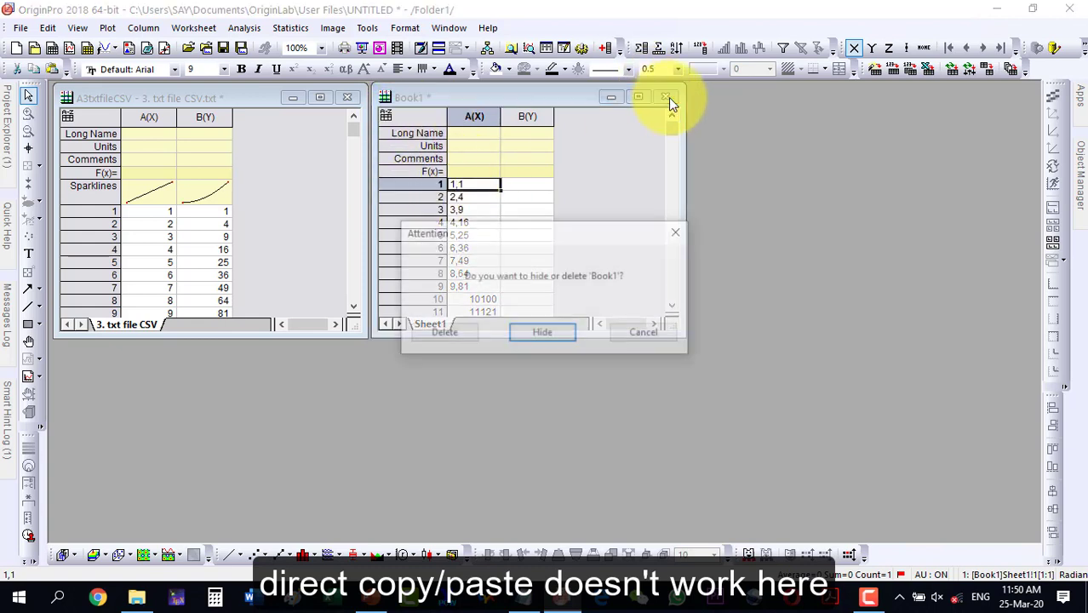
{"action": "left_click", "coordinate": [458, 335]}
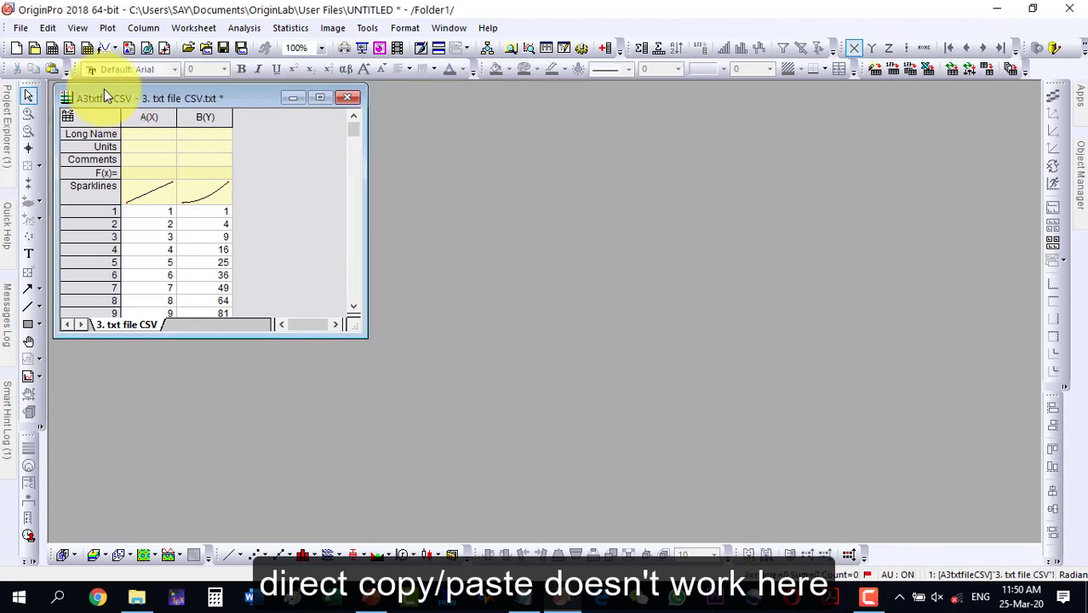
Create a new workbook beside A3txtfileCSV and drag 3. txt file CSV into it
{"action": "left_click", "coordinate": [53, 49]}
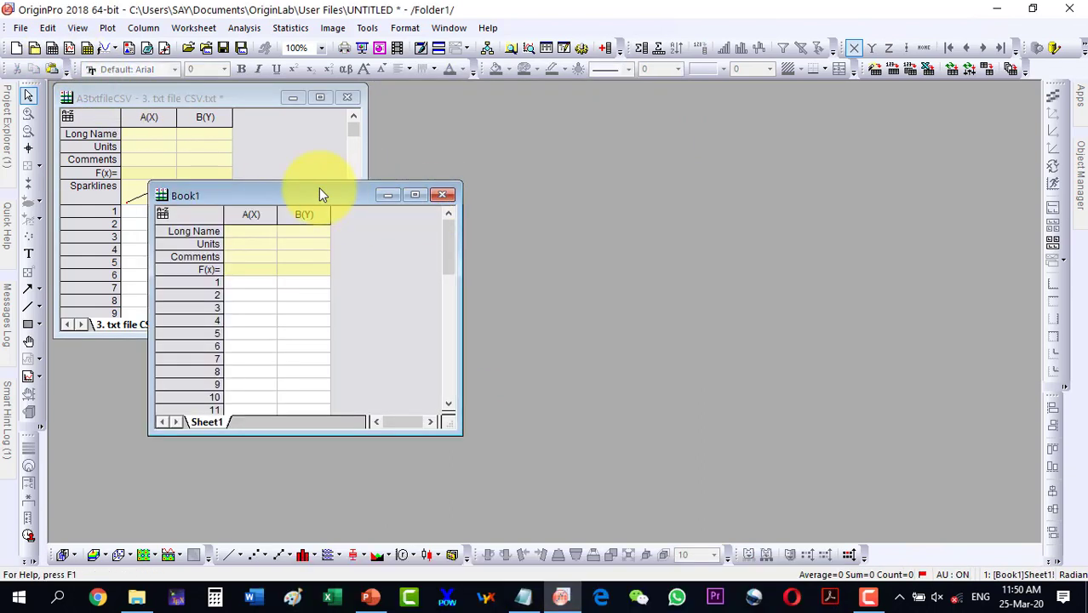
{"action": "left_click_drag", "start_coordinate": [318, 187], "coordinate": [542, 92]}
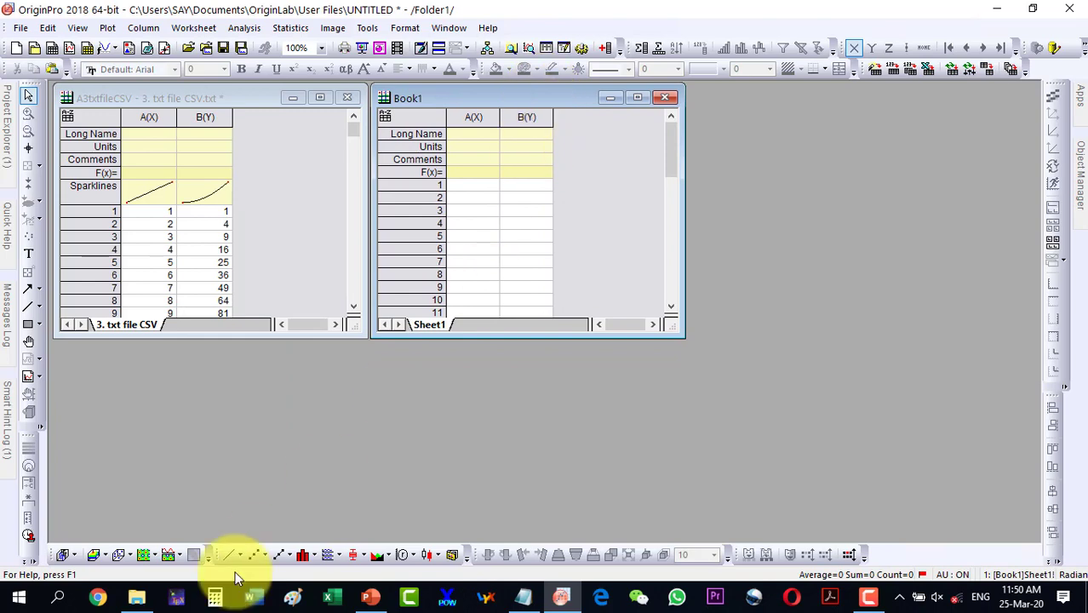
{"action": "left_click", "coordinate": [136, 600]}
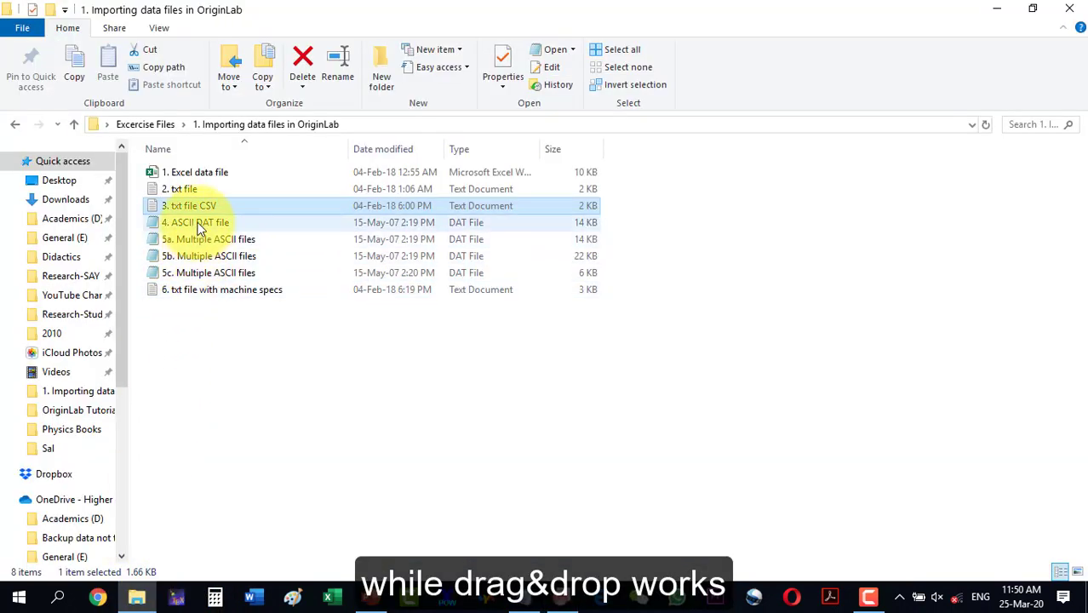
{"action": "left_click_drag", "start_coordinate": [206, 206], "coordinate": [545, 317]}
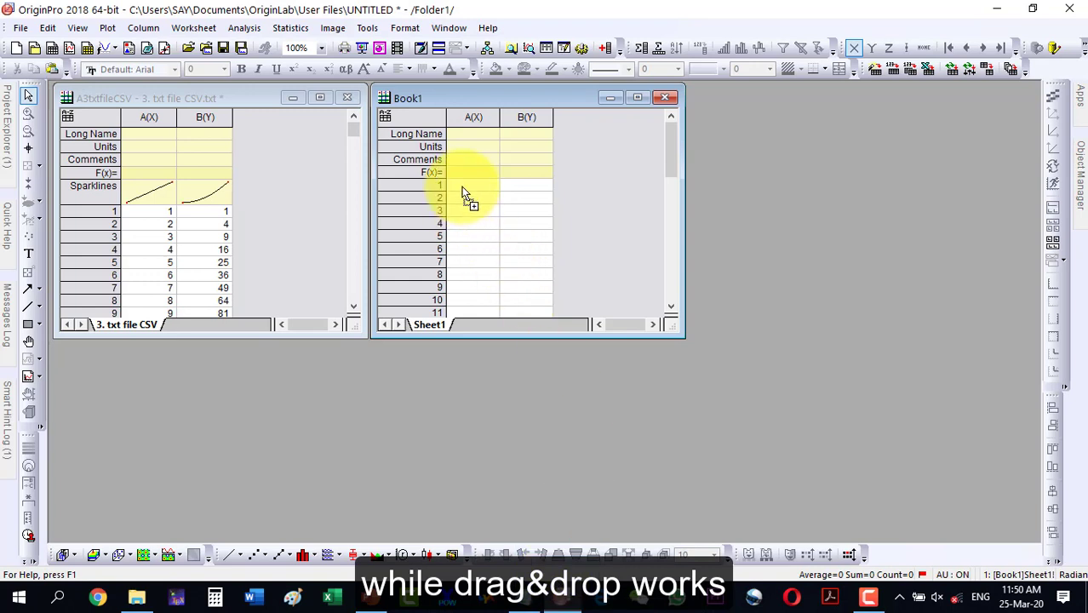
{"action": "left_click_drag", "start_coordinate": [462, 194], "coordinate": [462, 194]}
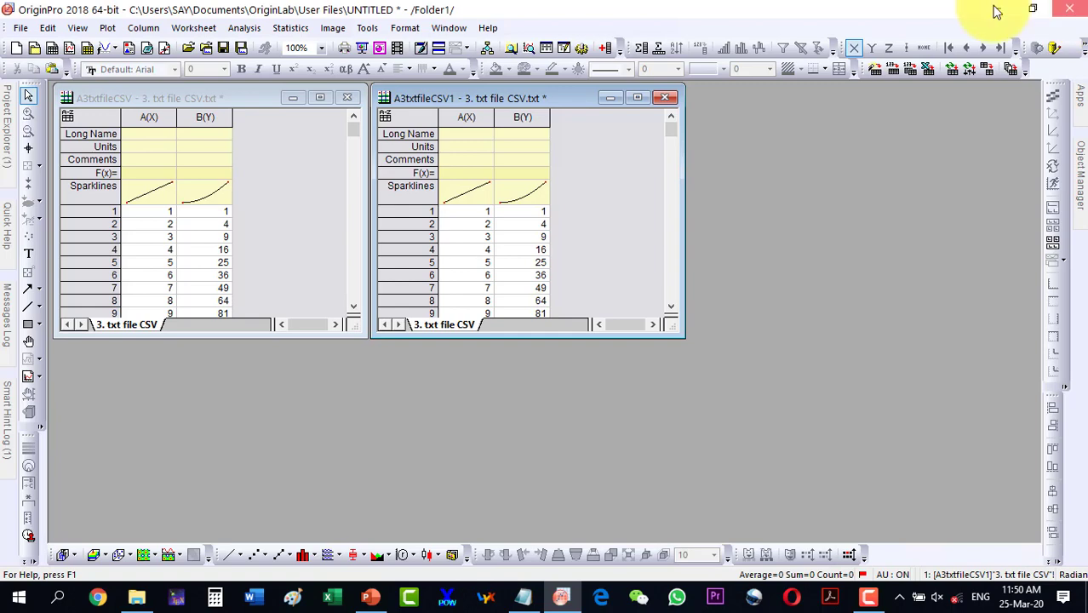
Close OriginPro without saving and return to the data-files folder in File Explorer
{"action": "left_click", "coordinate": [1069, 9]}
{"action": "left_click", "coordinate": [547, 332]}
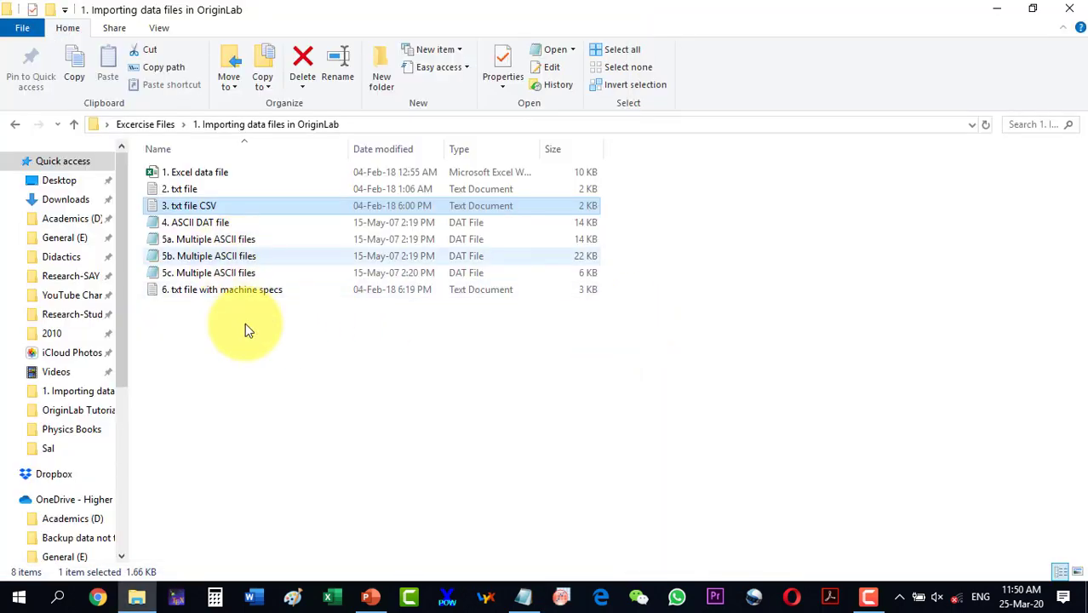
{"action": "left_click", "coordinate": [370, 597]}
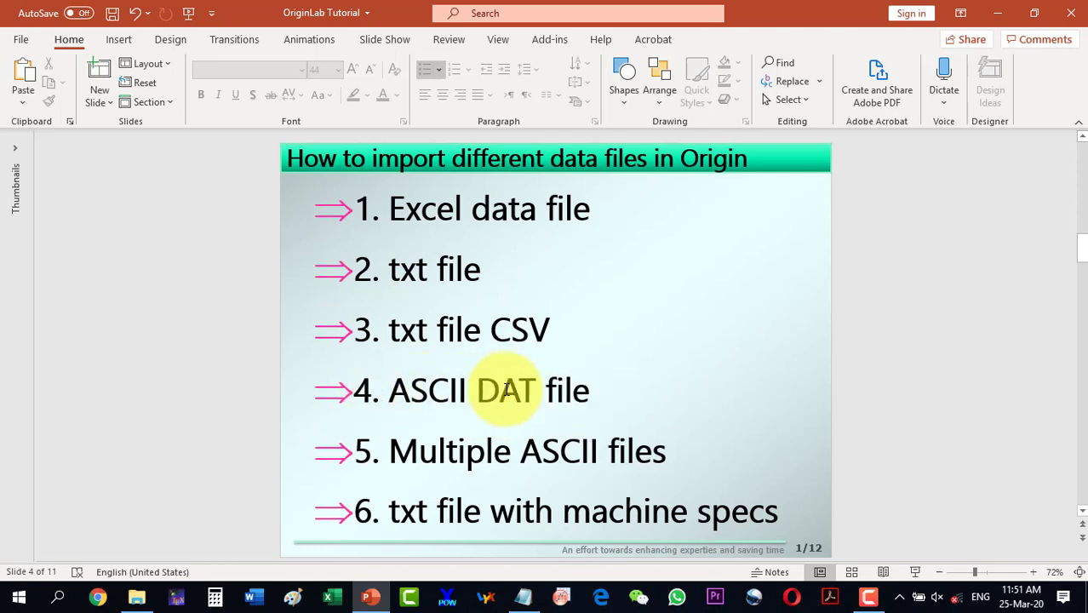
{"action": "left_click", "coordinate": [373, 589]}
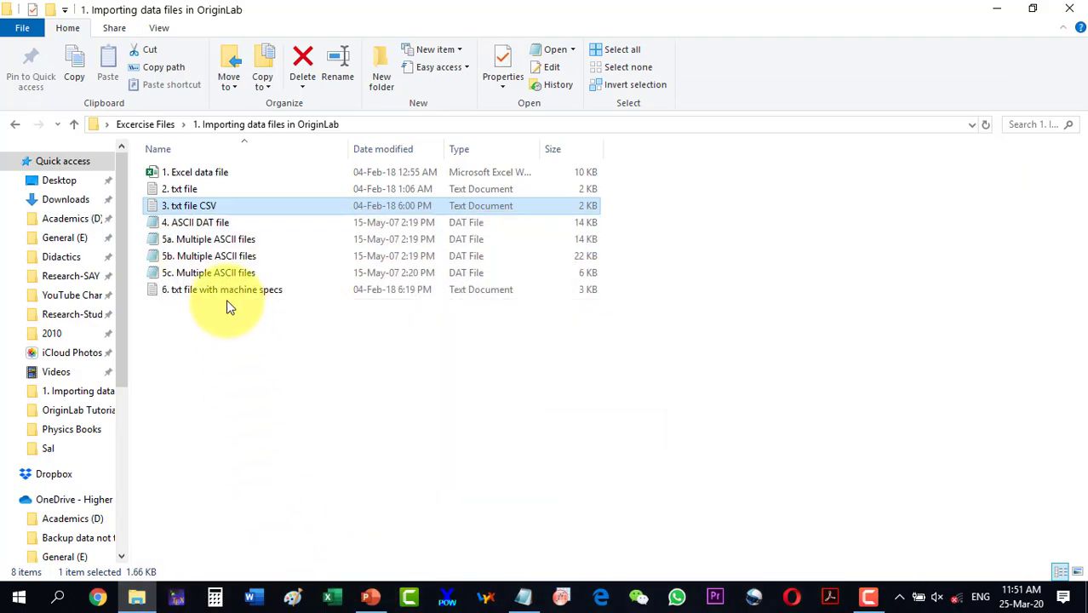
{"action": "double_click", "coordinate": [204, 223]}
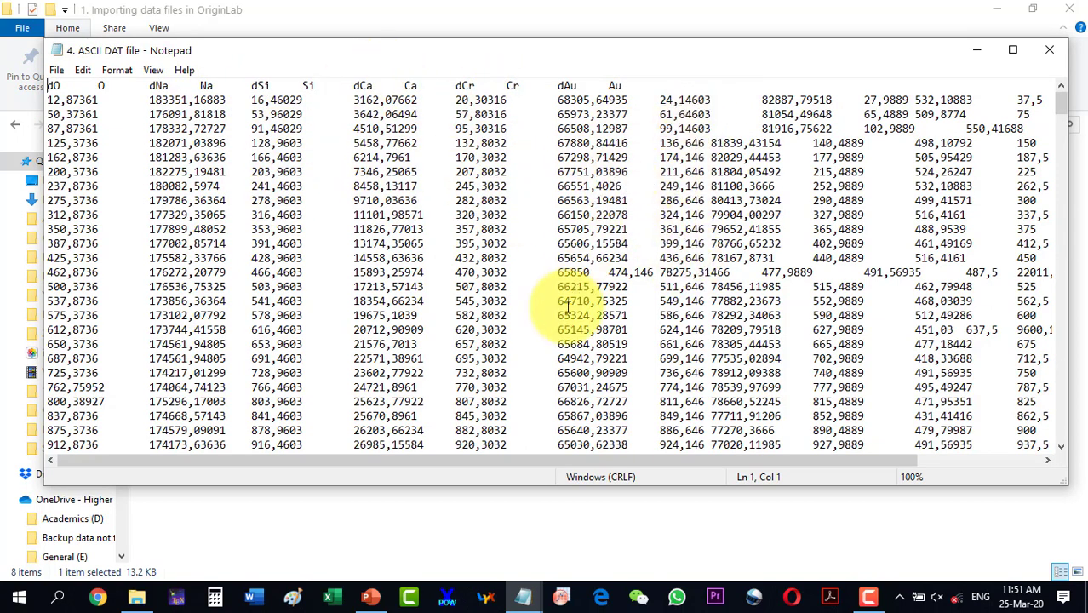
{"action": "left_click", "coordinate": [1051, 56]}
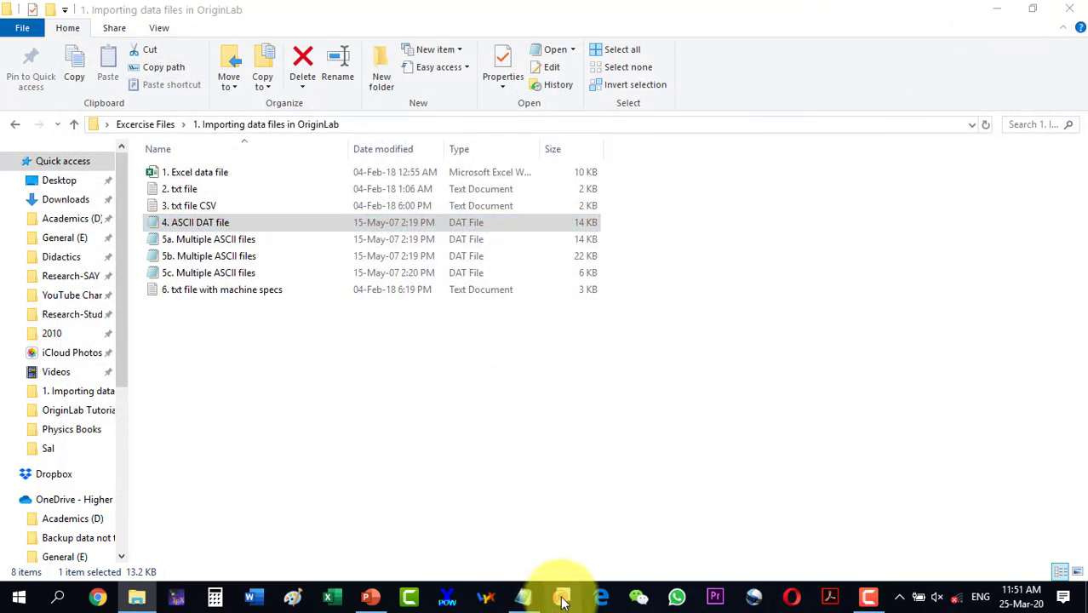
Relaunch OriginPro and import 4. ASCII DAT file as a single ASCII file
{"action": "left_click", "coordinate": [561, 599]}
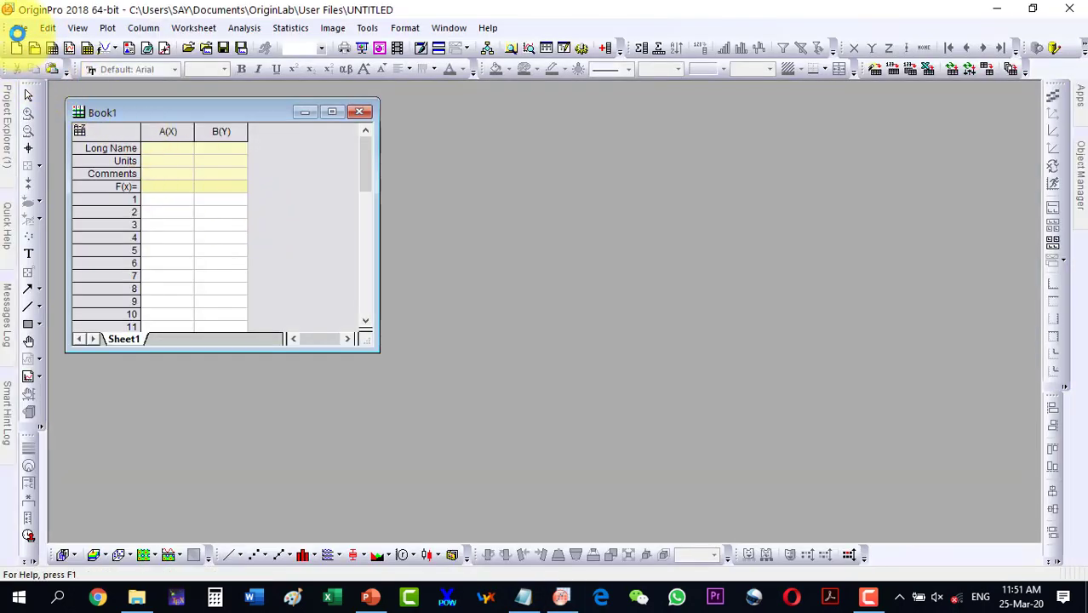
{"action": "left_click", "coordinate": [19, 27]}
{"action": "mouse_move", "coordinate": [49, 177]}
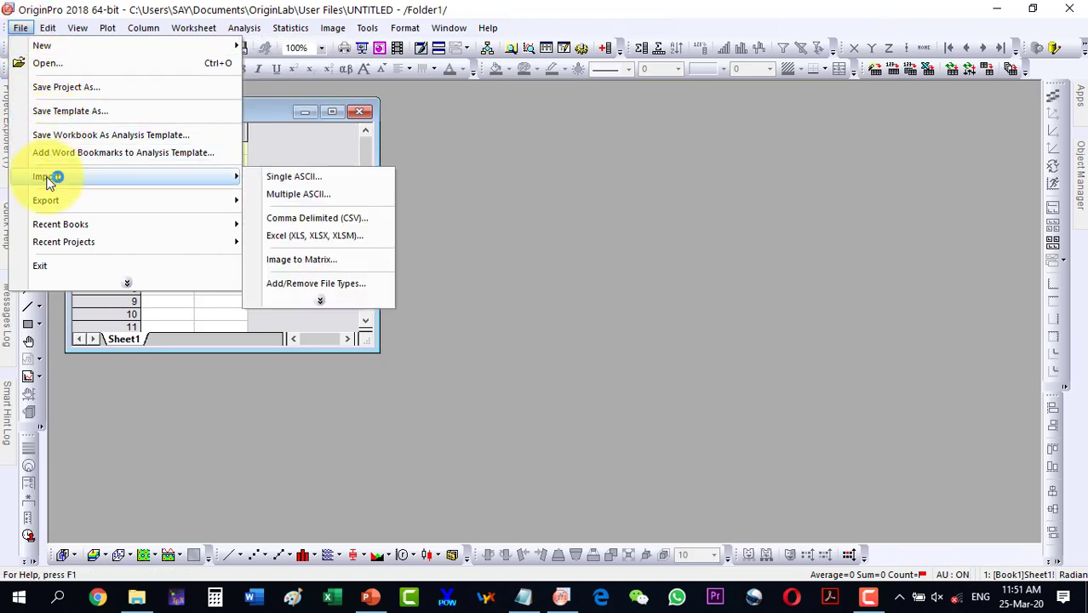
{"action": "left_click", "coordinate": [296, 179]}
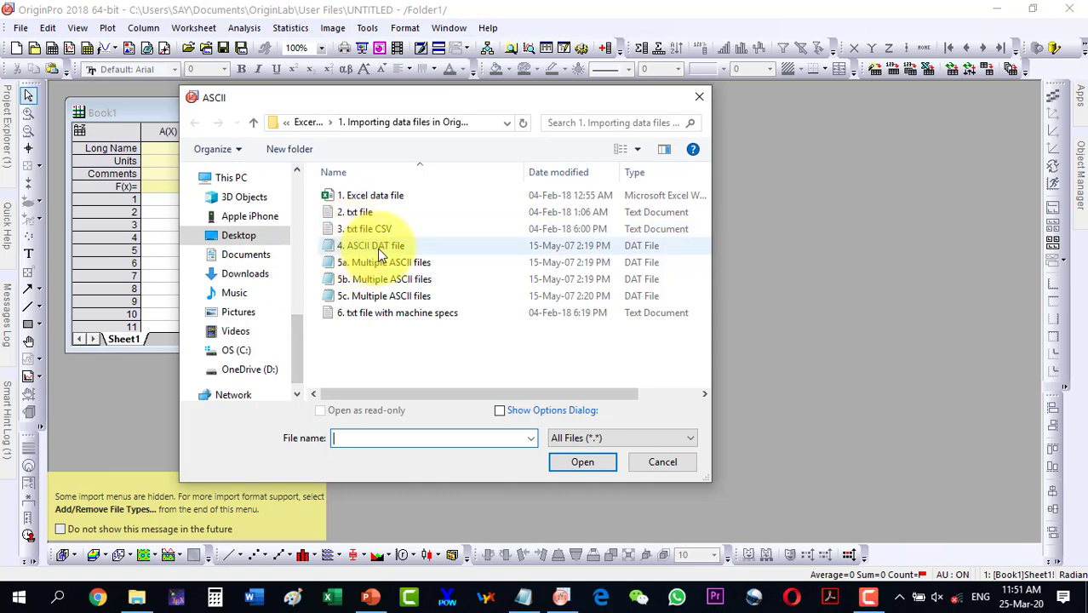
{"action": "left_click", "coordinate": [379, 248]}
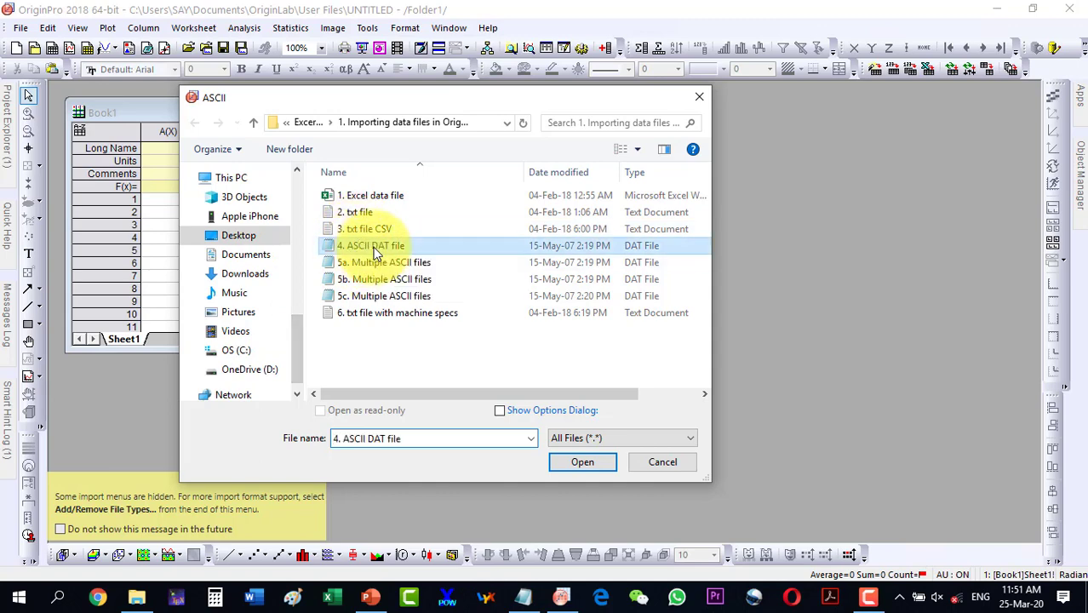
{"action": "left_click", "coordinate": [583, 462]}
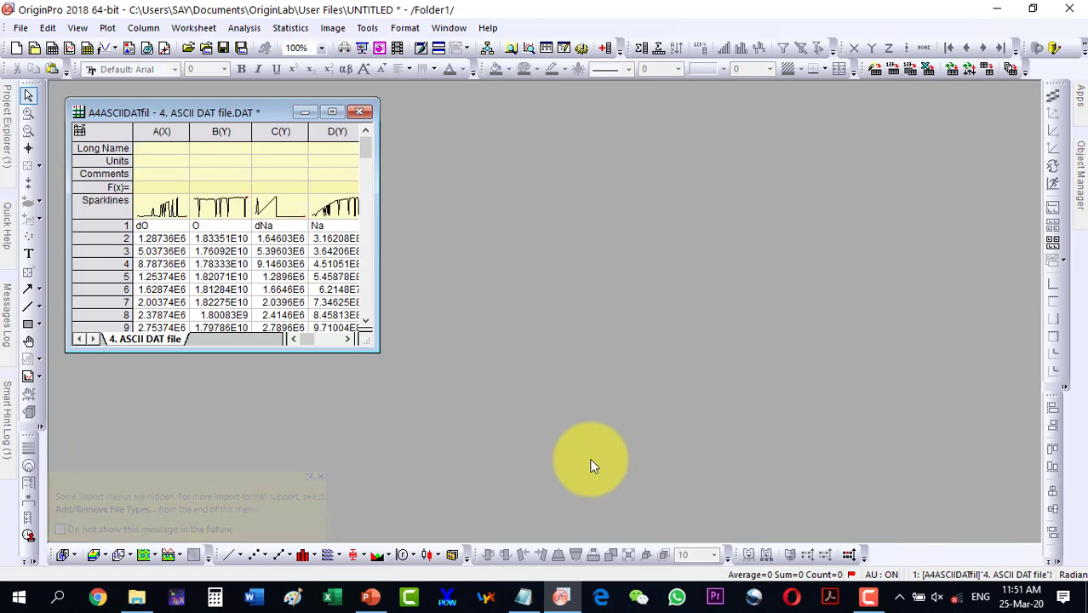
Delete row 1 of labels (dO, O, dNa, Na) from the A4ASCIIDATfil worksheet, then restore its window
{"action": "left_click", "coordinate": [332, 113]}
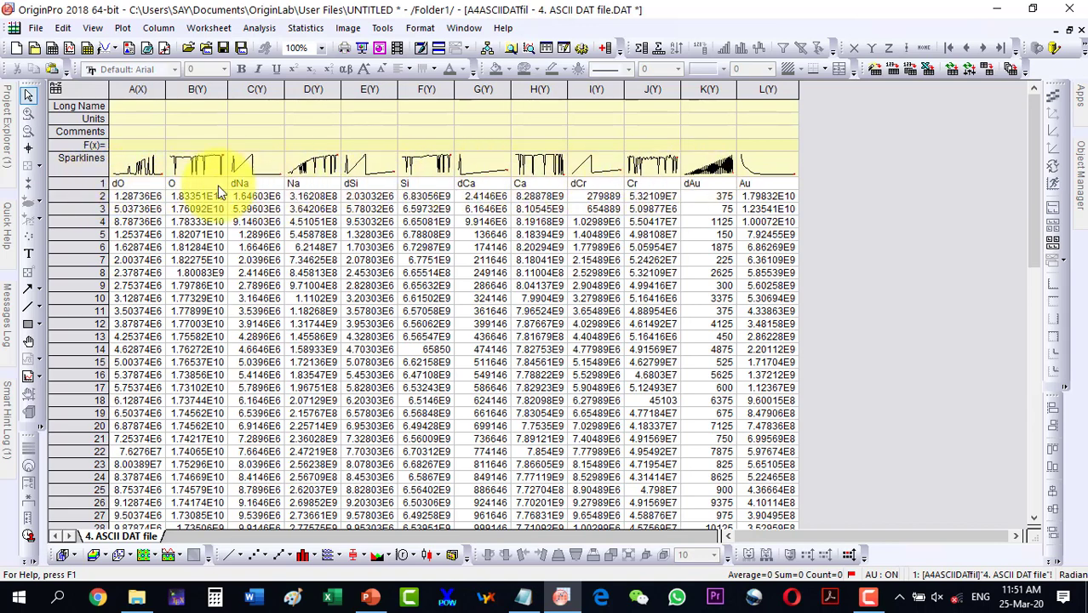
{"action": "left_click", "coordinate": [73, 182]}
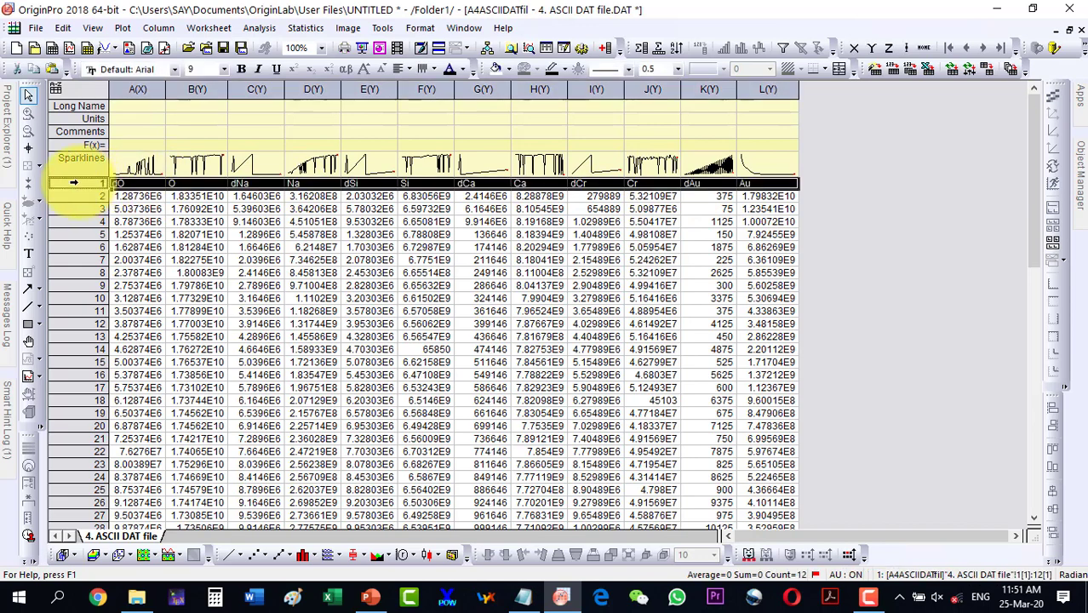
{"action": "right_click", "coordinate": [70, 184]}
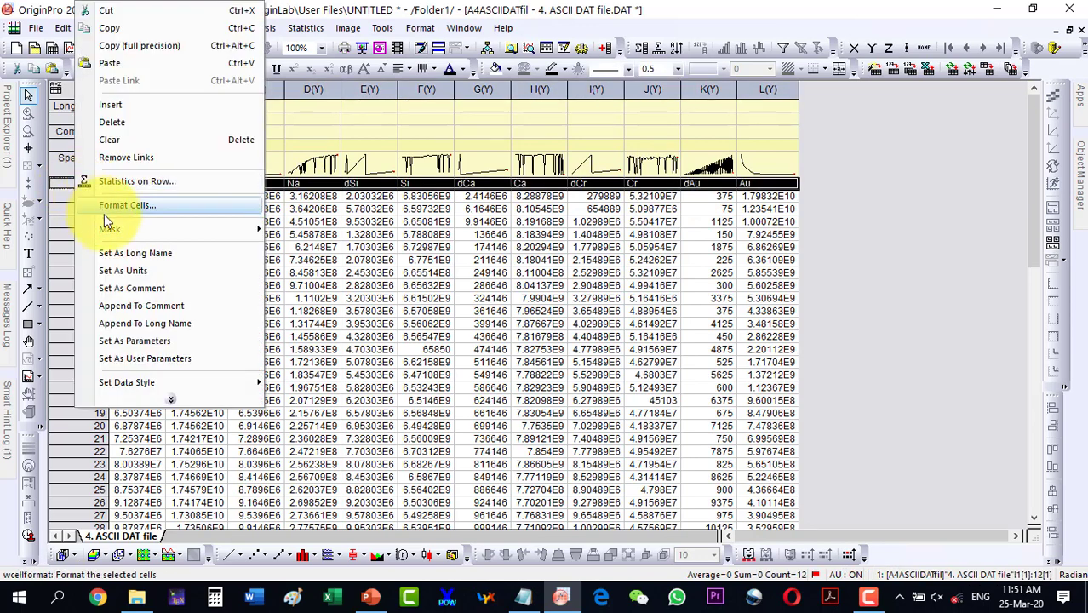
{"action": "left_click", "coordinate": [118, 126]}
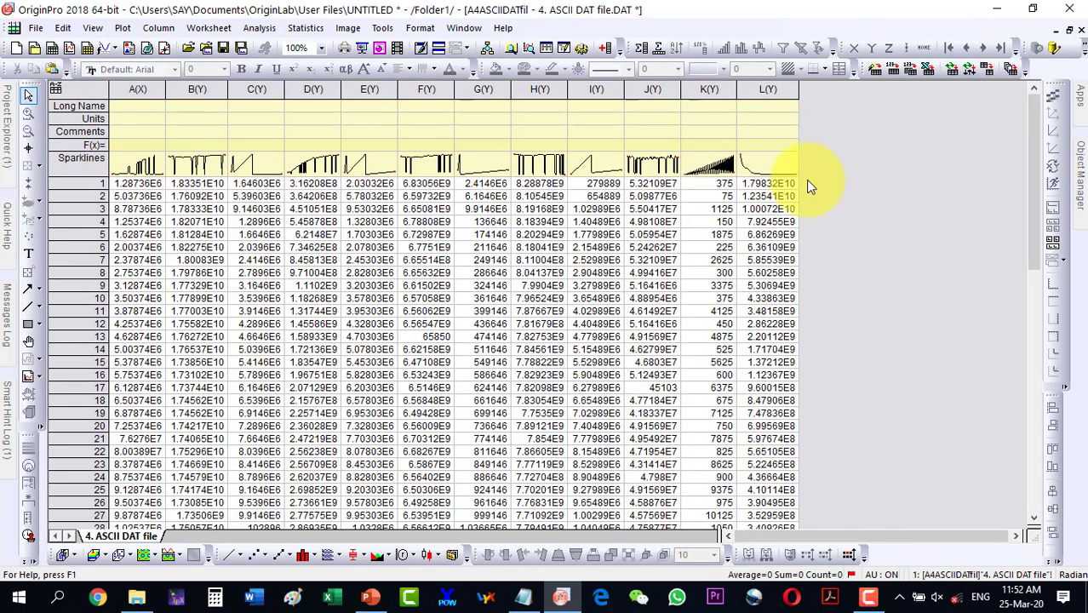
{"action": "left_click", "coordinate": [1070, 32]}
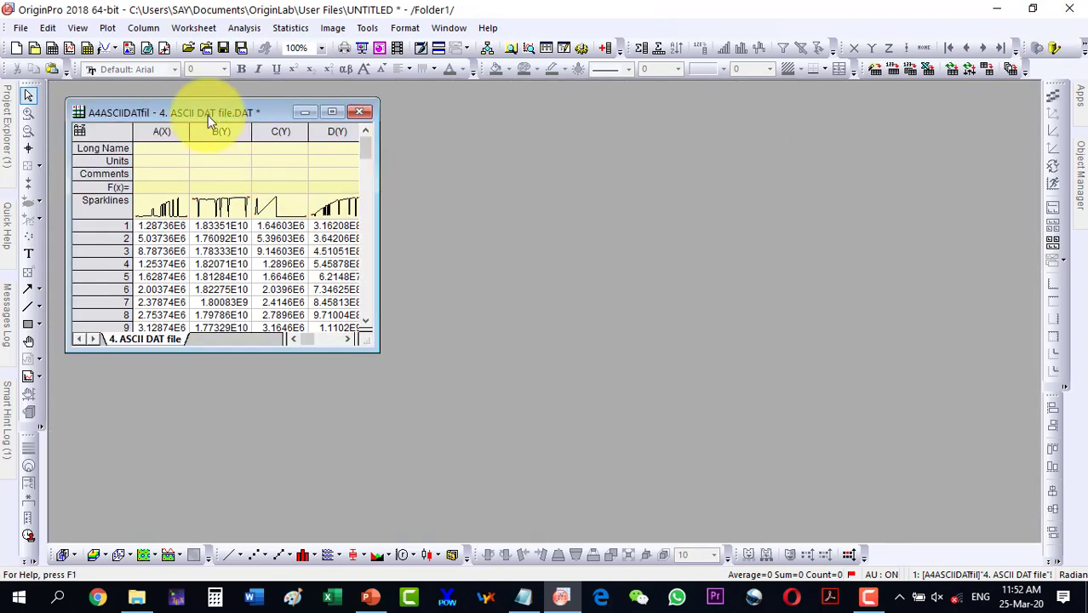
{"action": "mouse_move", "coordinate": [207, 115]}
{"action": "left_mouse_down"}
{"action": "mouse_move", "coordinate": [189, 114]}
{"action": "mouse_move", "coordinate": [193, 103]}
{"action": "left_mouse_up"}
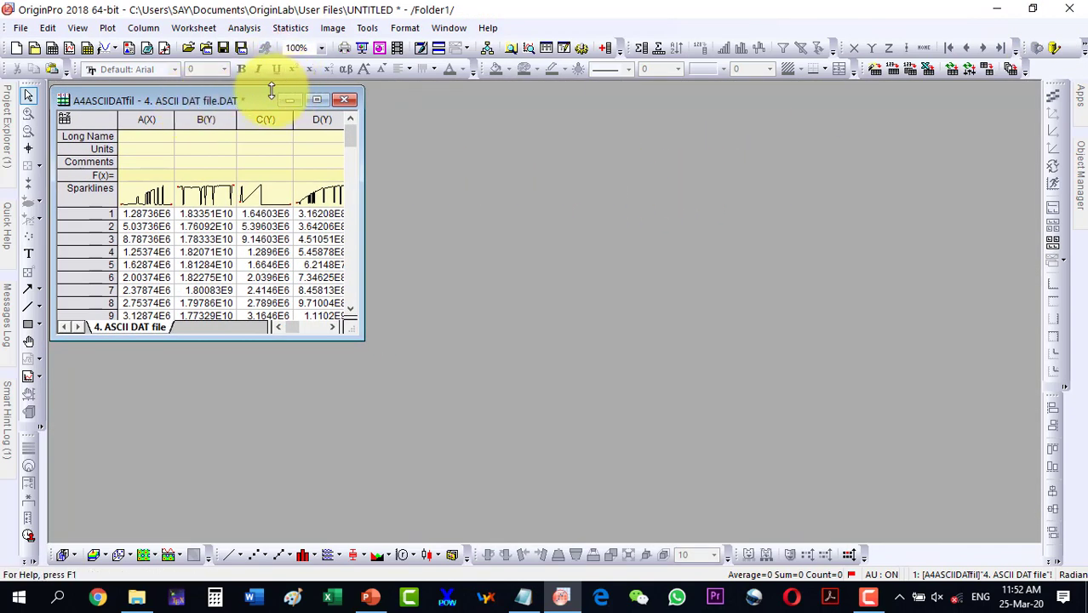
Add an empty Book1 beside the worksheet, then open 4. ASCII DAT file in Notepad and select all its text
{"action": "left_click", "coordinate": [52, 48]}
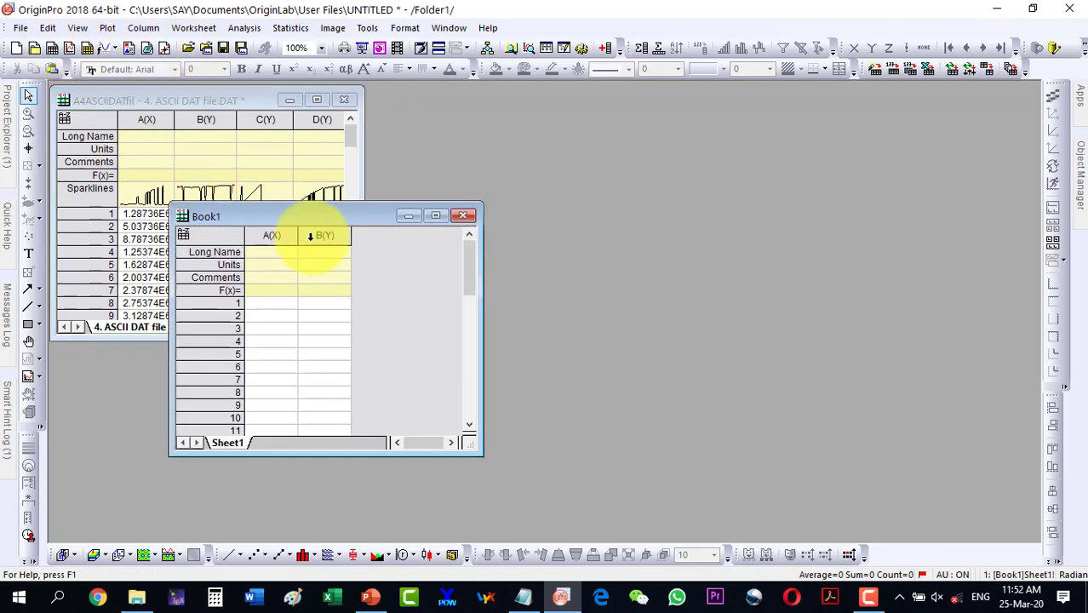
{"action": "left_click_drag", "start_coordinate": [287, 222], "coordinate": [488, 105]}
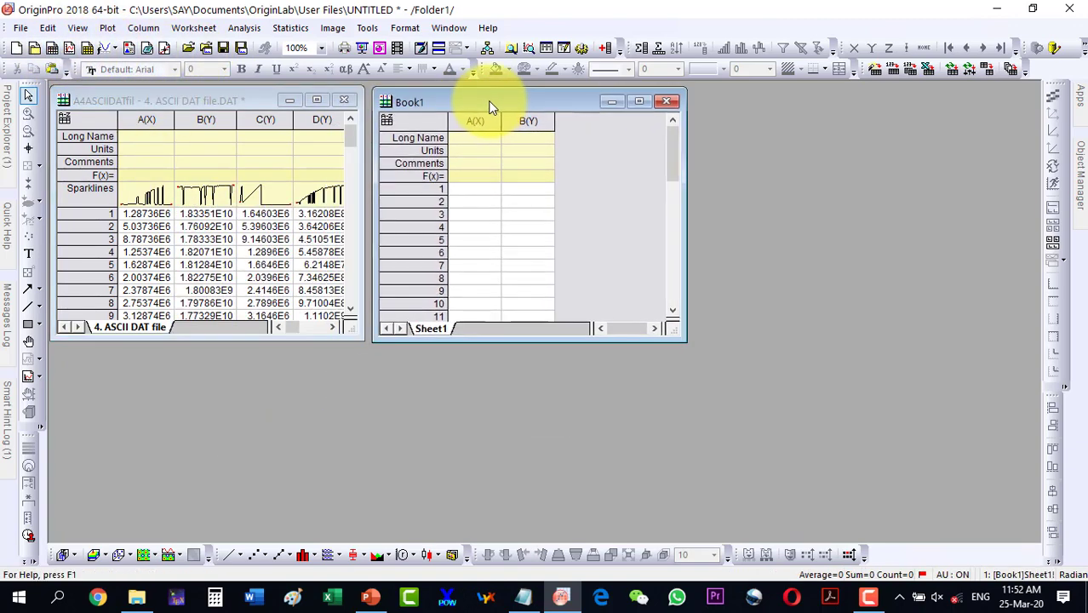
{"action": "left_click", "coordinate": [136, 597]}
{"action": "double_click", "coordinate": [211, 226]}
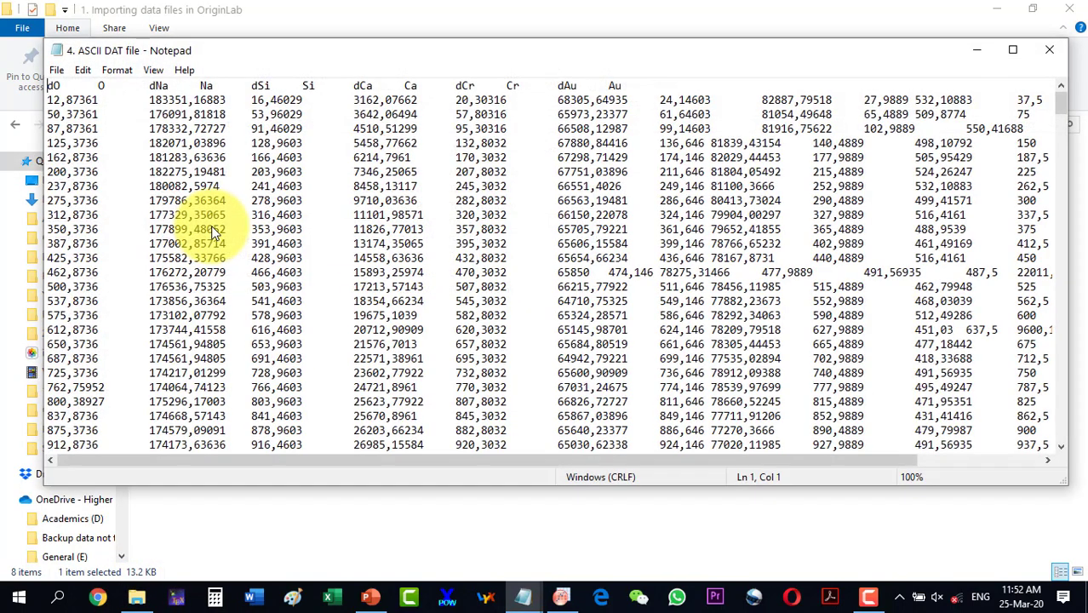
{"action": "key", "text": "ctrl+a"}
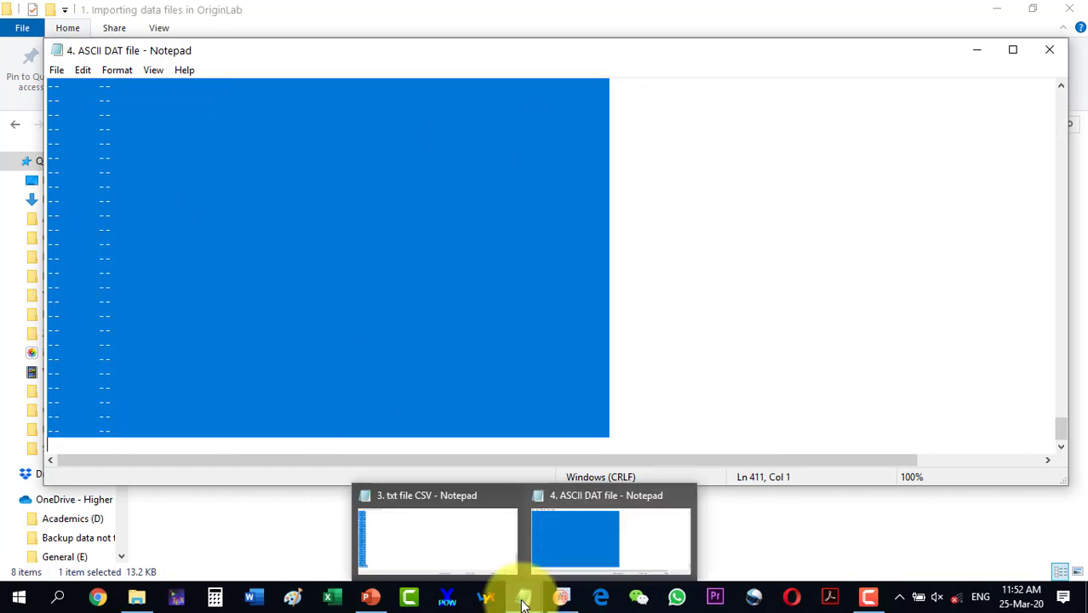
{"action": "left_click", "coordinate": [571, 601]}
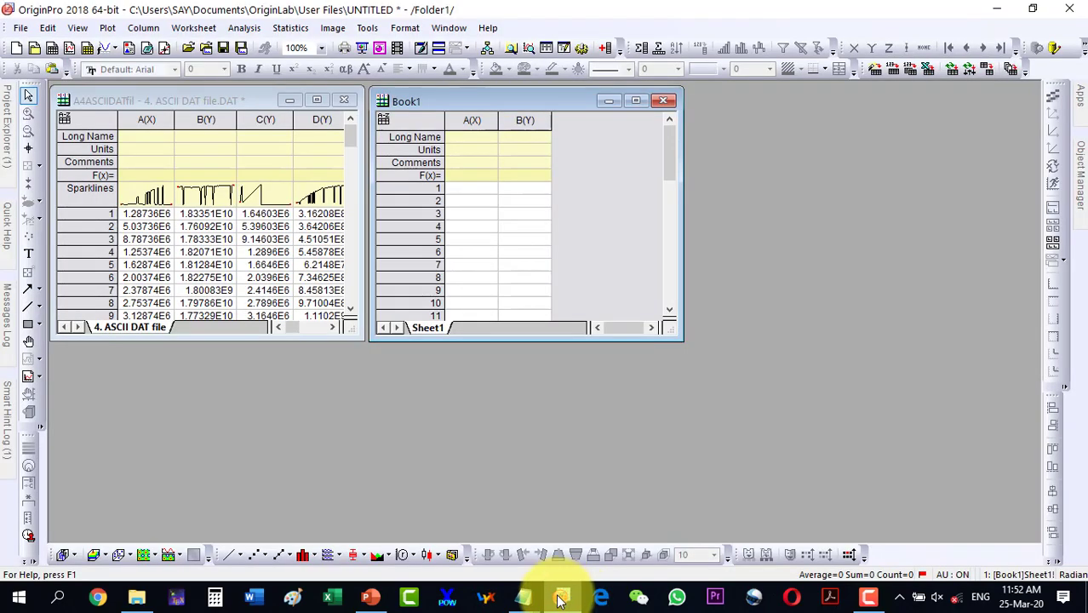
Paste the DAT text into Book1 at A1 and delete its label row
{"action": "left_click", "coordinate": [458, 191]}
{"action": "key", "text": "ctrl+v"}
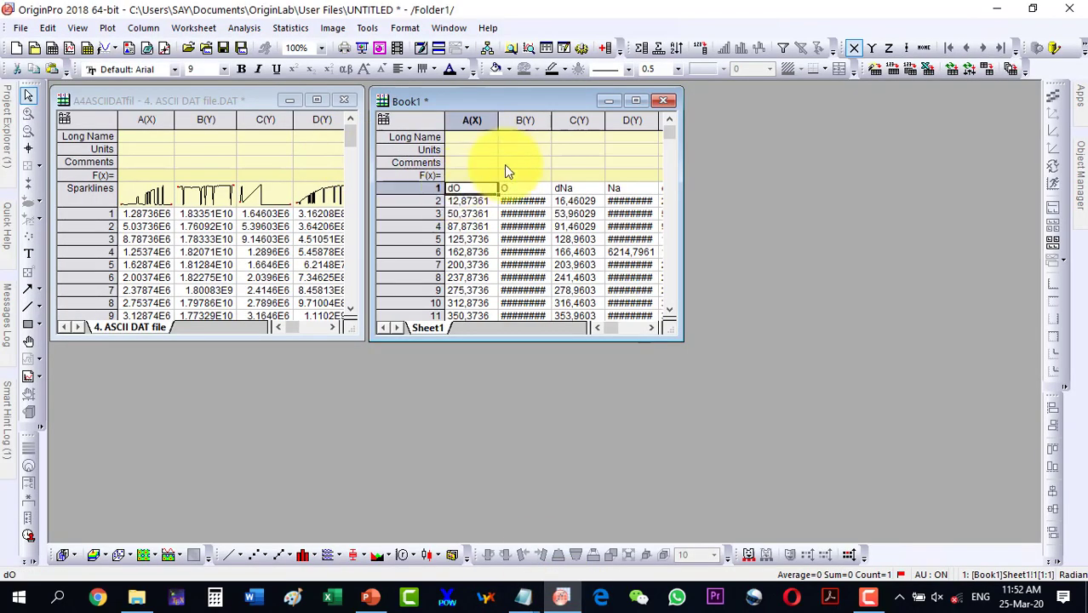
{"action": "left_click", "coordinate": [636, 102]}
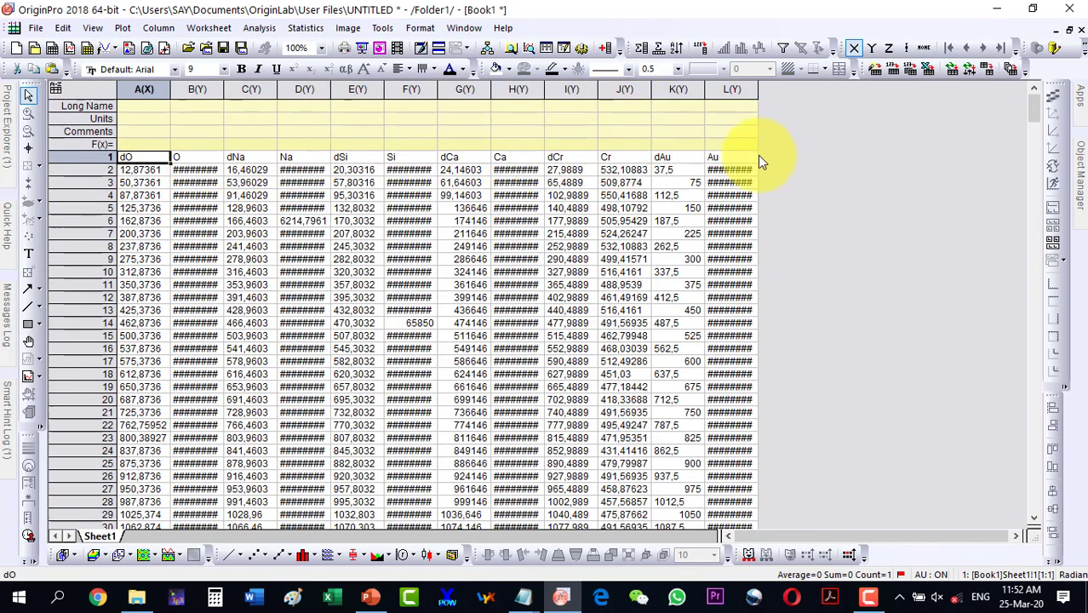
{"action": "left_click", "coordinate": [92, 156]}
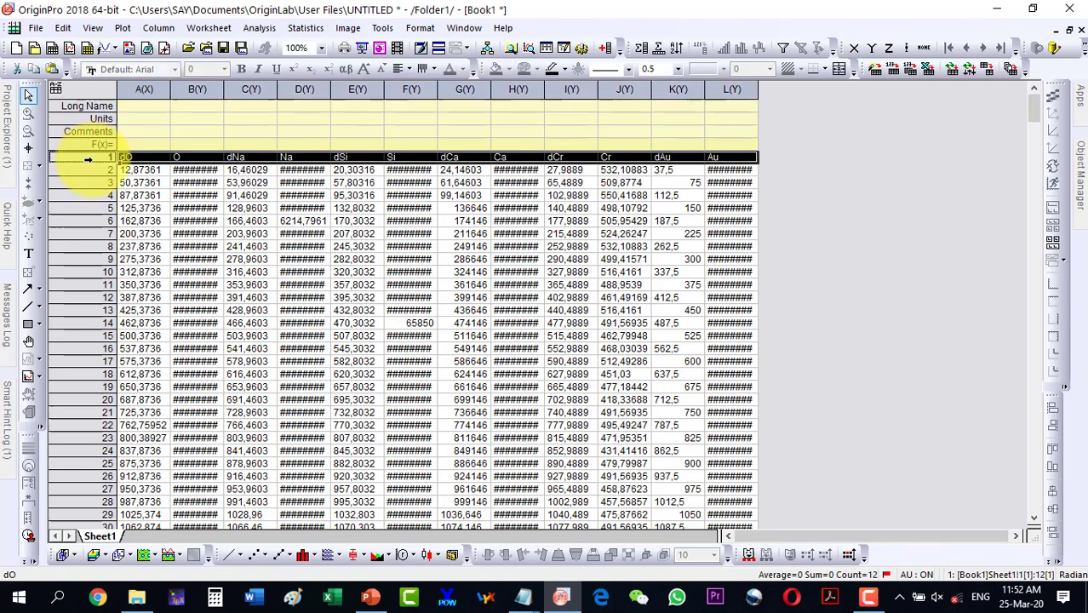
{"action": "right_click", "coordinate": [91, 157]}
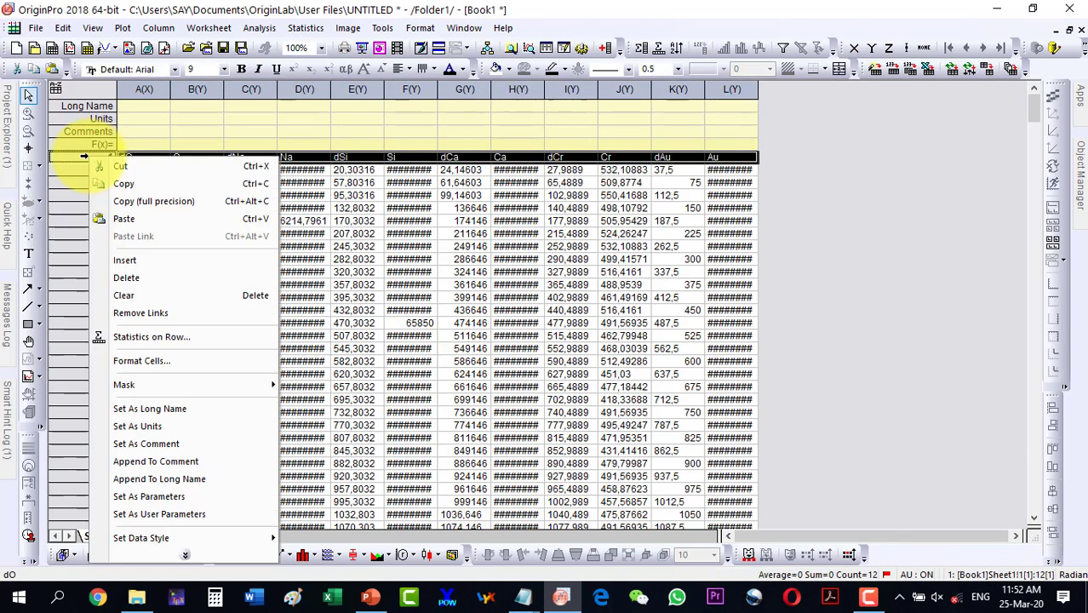
{"action": "left_click", "coordinate": [126, 278]}
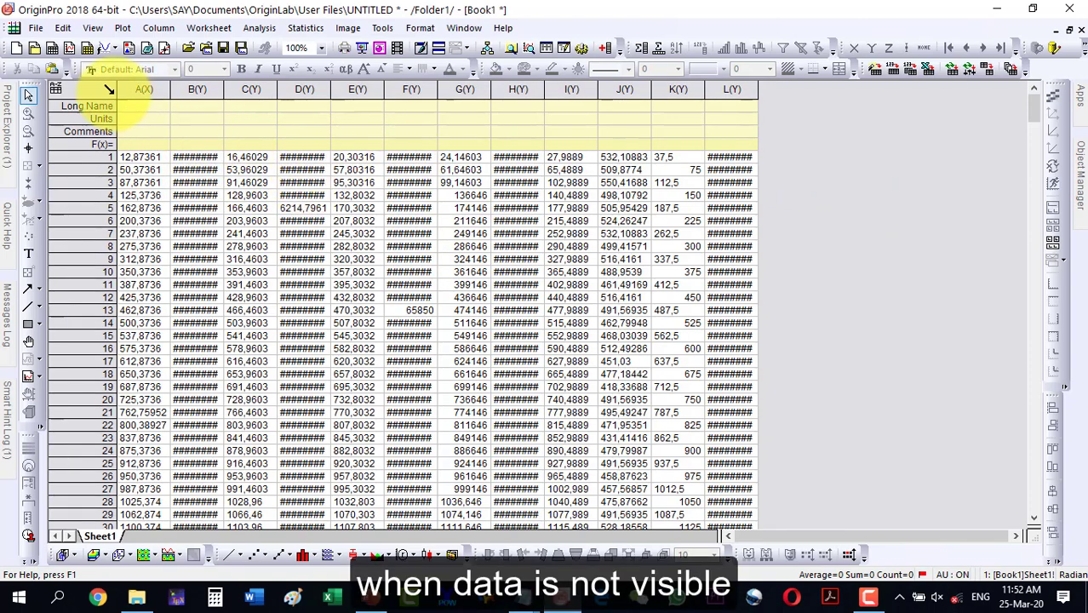
Autofit all Book1 columns so full values like 183351,16883 show, then restore the window
{"action": "left_click", "coordinate": [106, 89]}
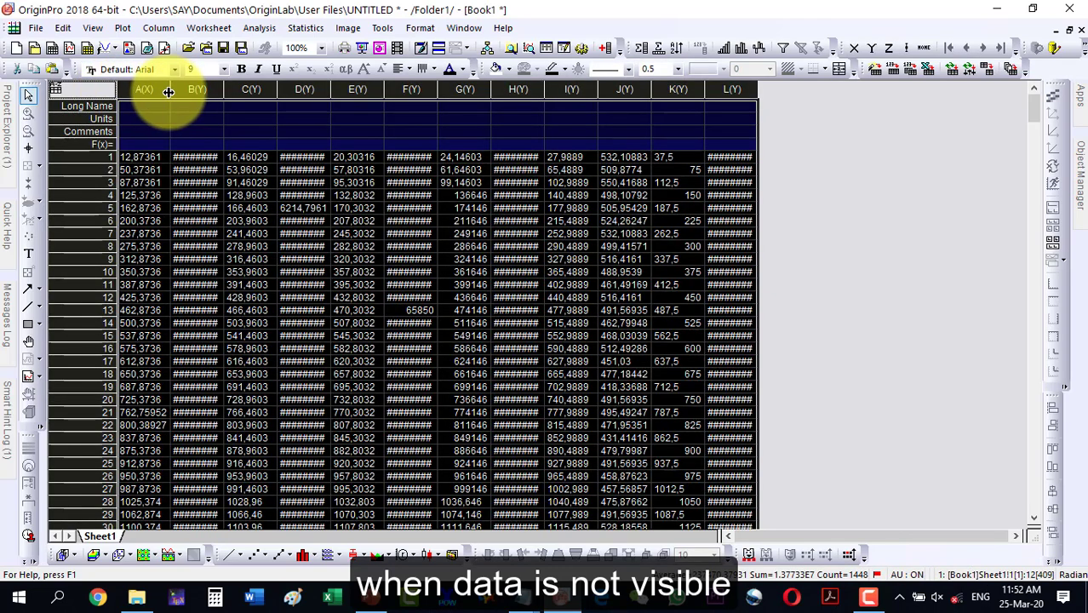
{"action": "double_click", "coordinate": [168, 92]}
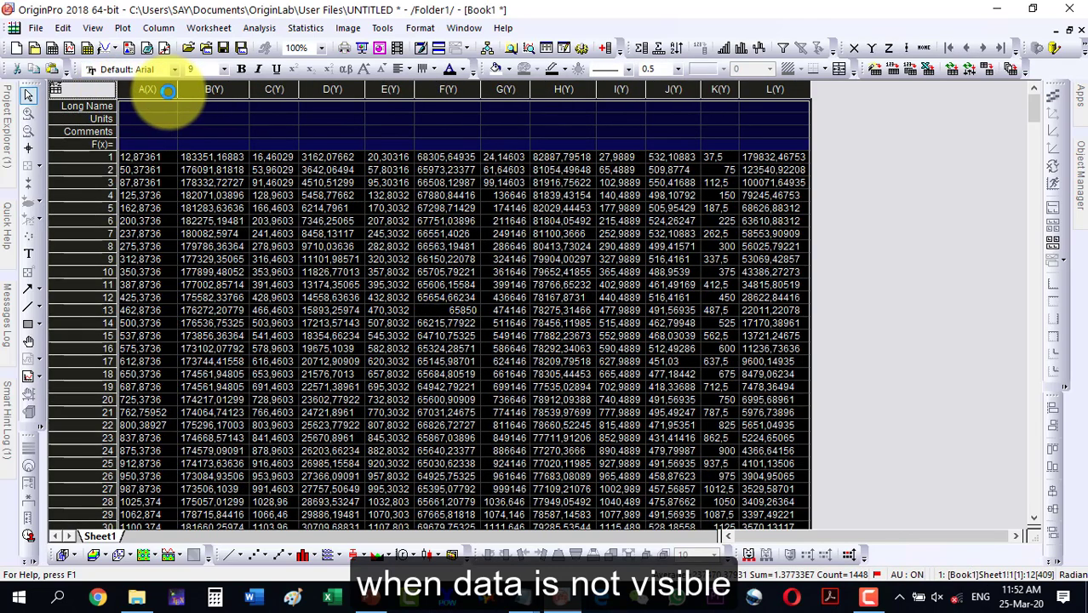
{"action": "left_click", "coordinate": [200, 158]}
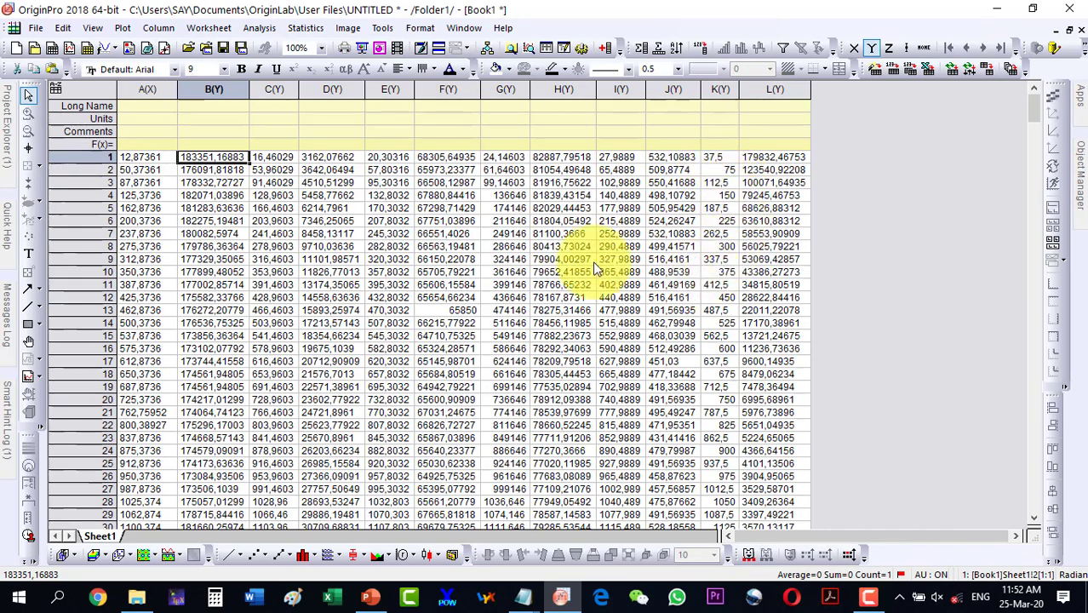
{"action": "left_click", "coordinate": [1069, 32]}
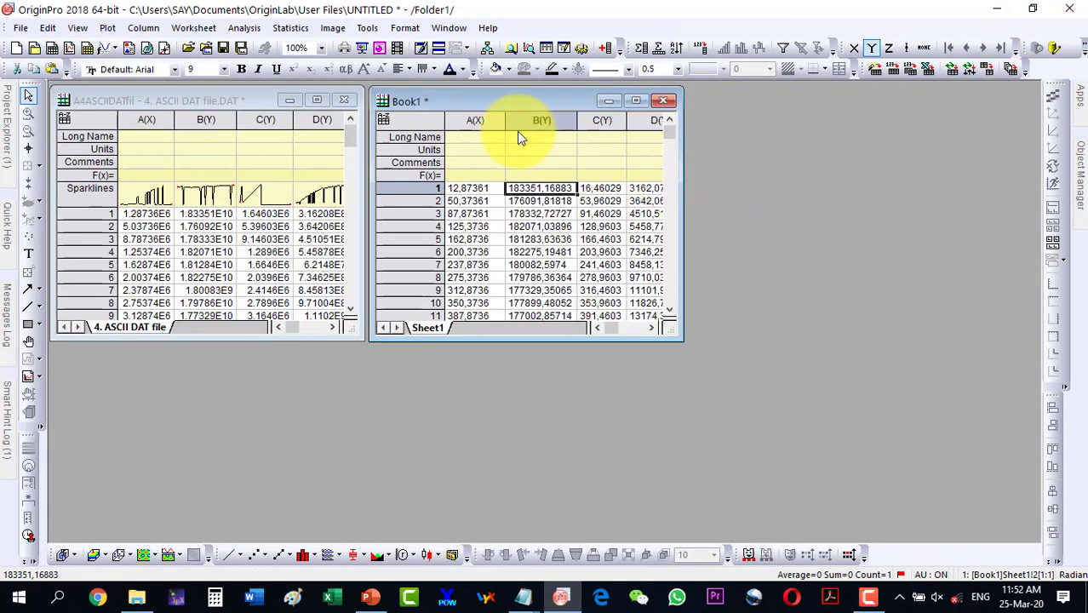
Create a new workbook beside Book1 and drag-import '4. ASCII DAT file' into it
{"action": "left_click", "coordinate": [48, 47]}
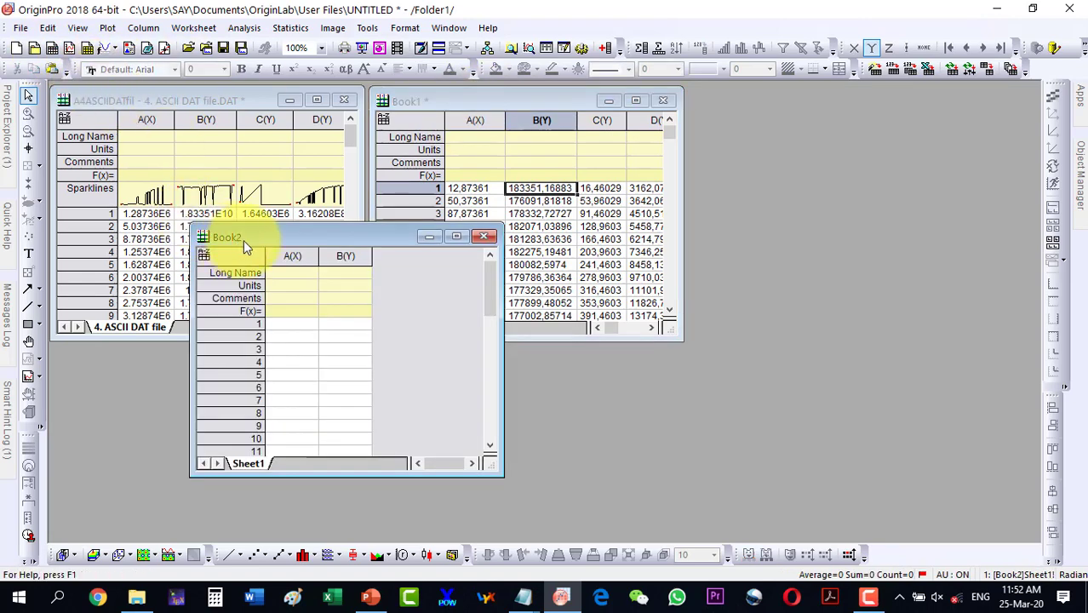
{"action": "left_click_drag", "start_coordinate": [244, 240], "coordinate": [745, 111]}
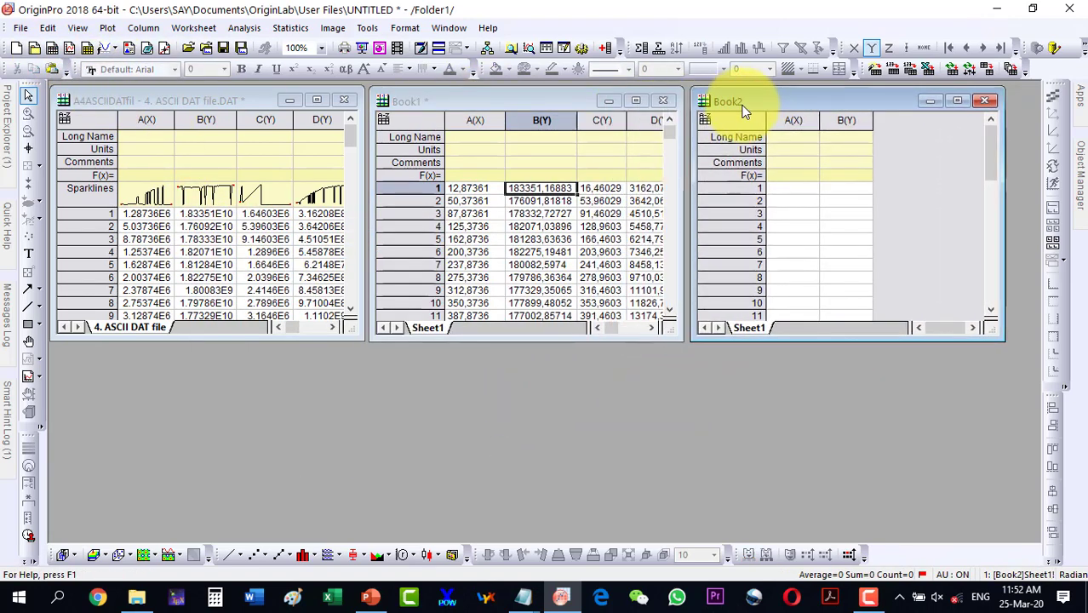
{"action": "mouse_move", "coordinate": [137, 596]}
{"action": "left_click", "coordinate": [119, 532]}
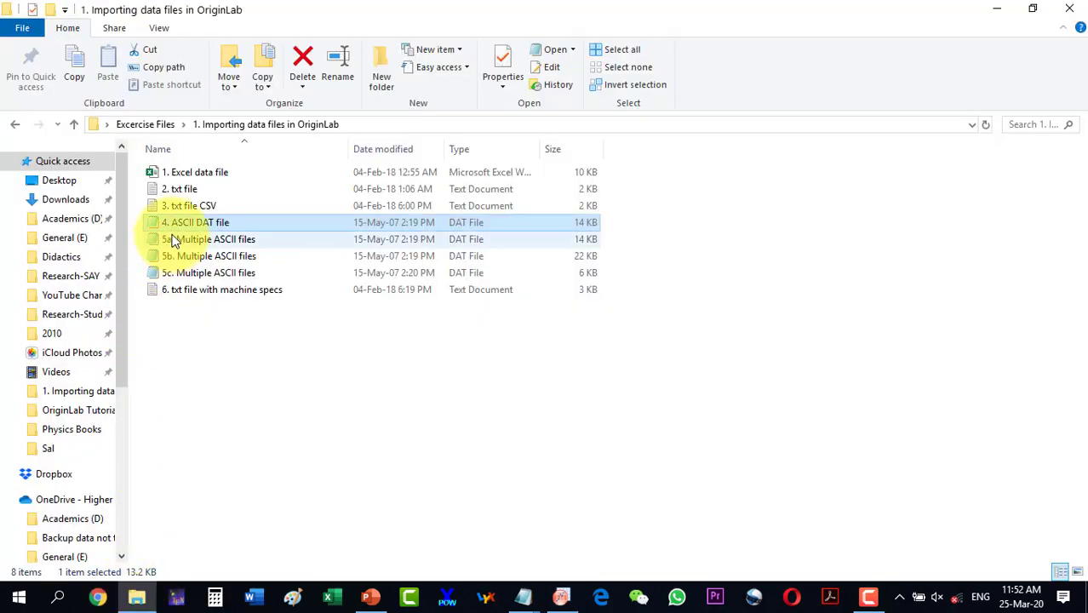
{"action": "left_click_drag", "start_coordinate": [206, 223], "coordinate": [654, 469]}
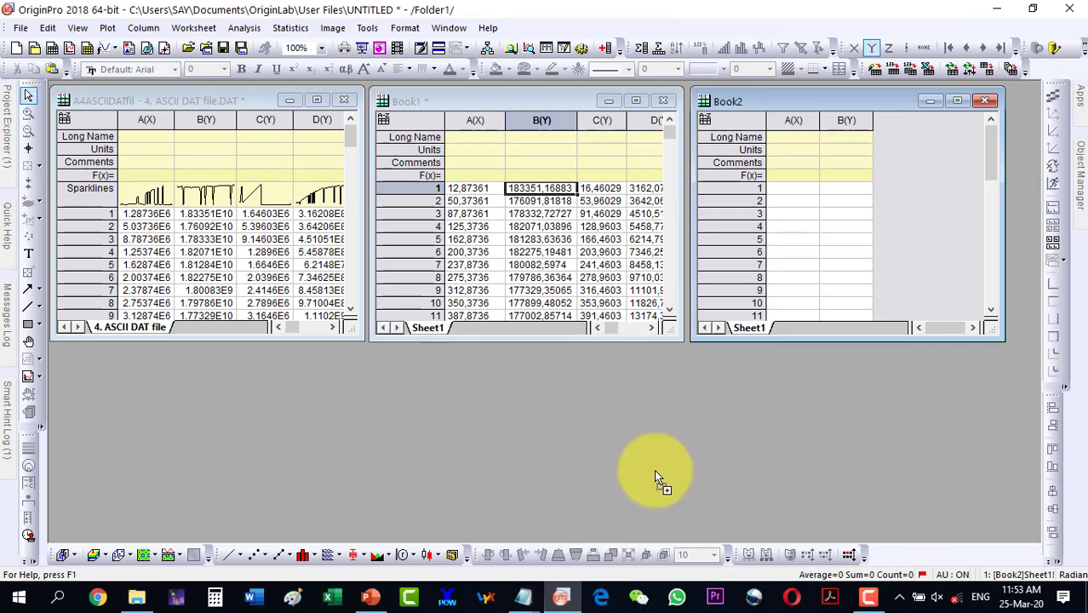
{"action": "left_click_drag", "start_coordinate": [785, 183], "coordinate": [786, 183]}
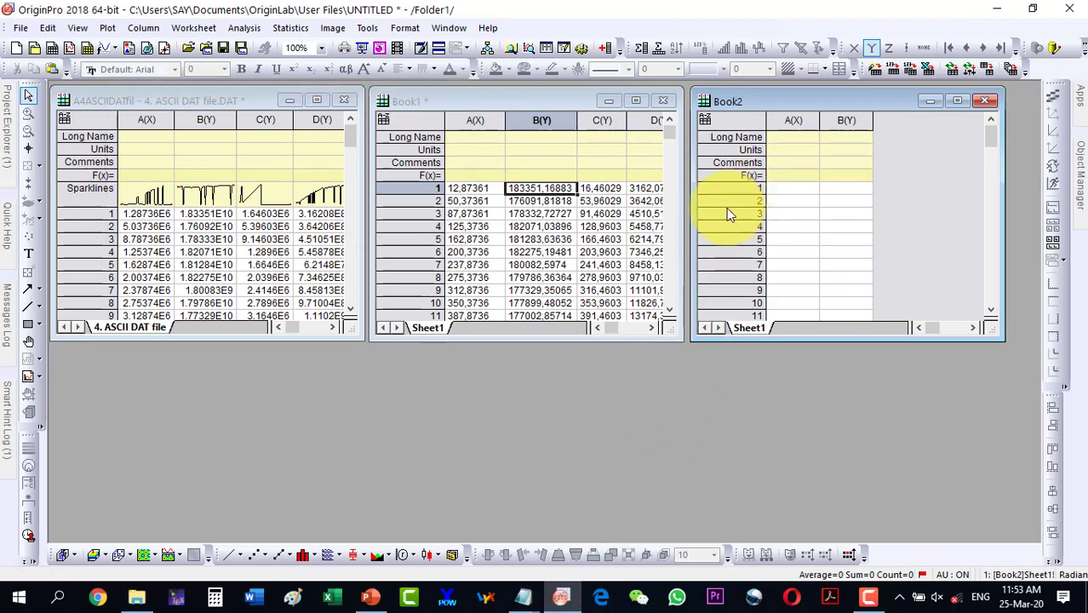
{"action": "left_click", "coordinate": [957, 101]}
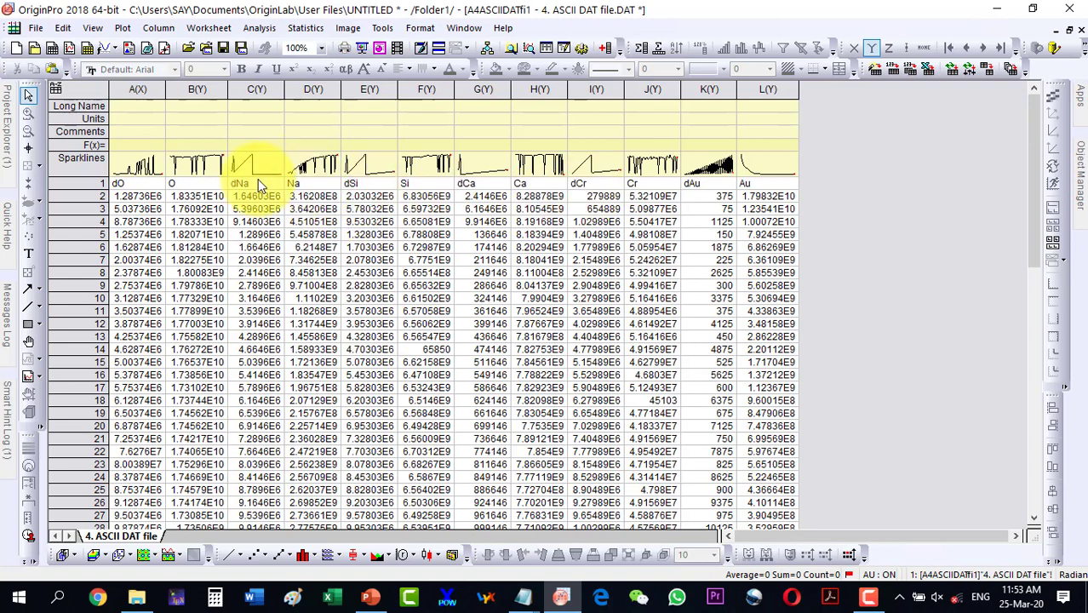
Delete row 1 of element labels and restore the worksheet so all three workbooks show
{"action": "left_click", "coordinate": [83, 183]}
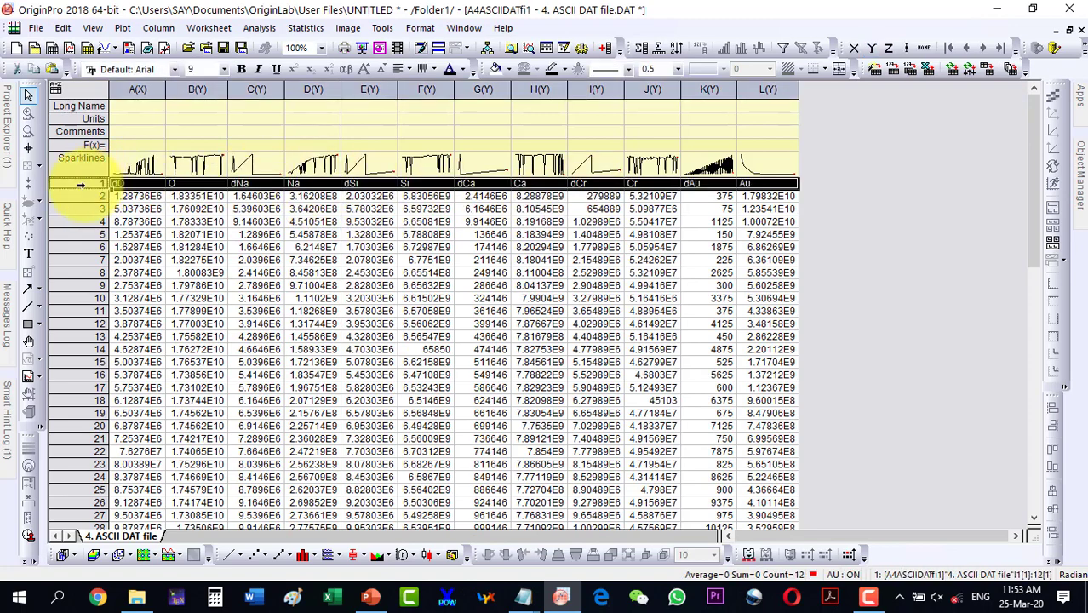
{"action": "right_click", "coordinate": [81, 184]}
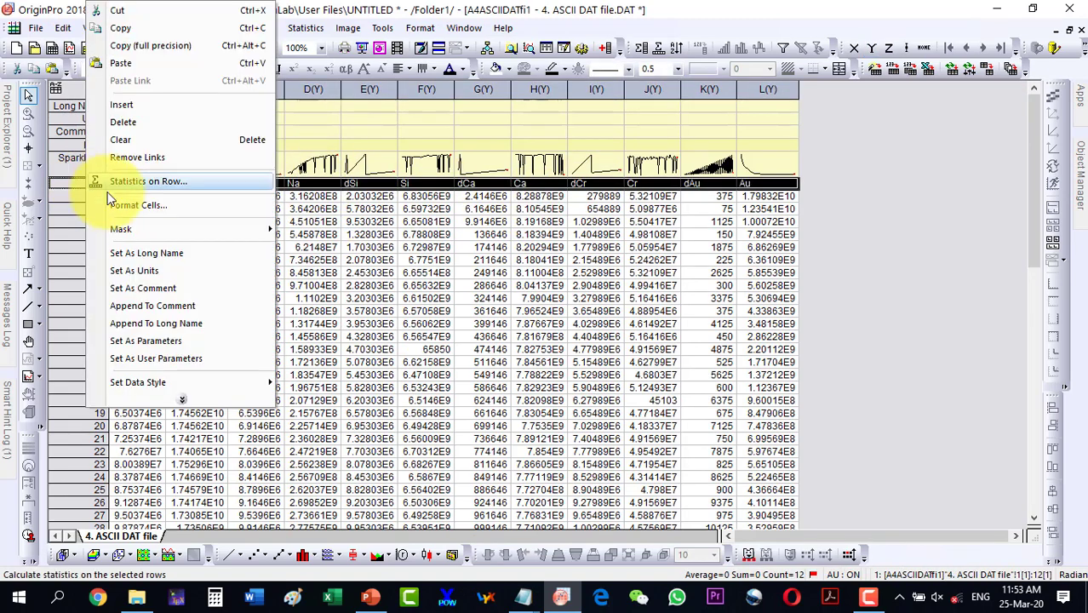
{"action": "left_click", "coordinate": [128, 123]}
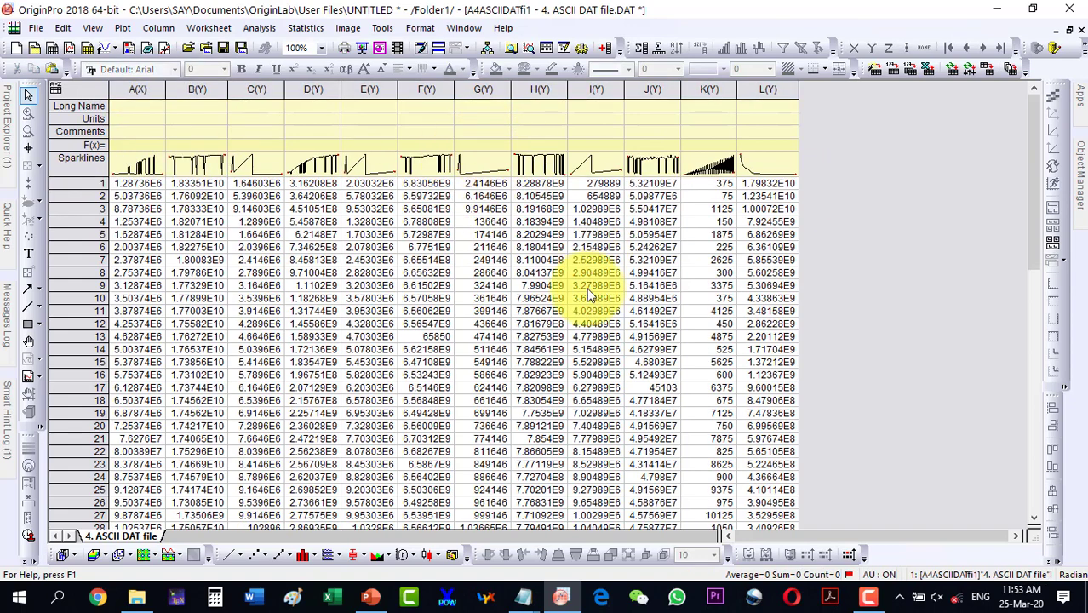
{"action": "left_click", "coordinate": [1069, 31]}
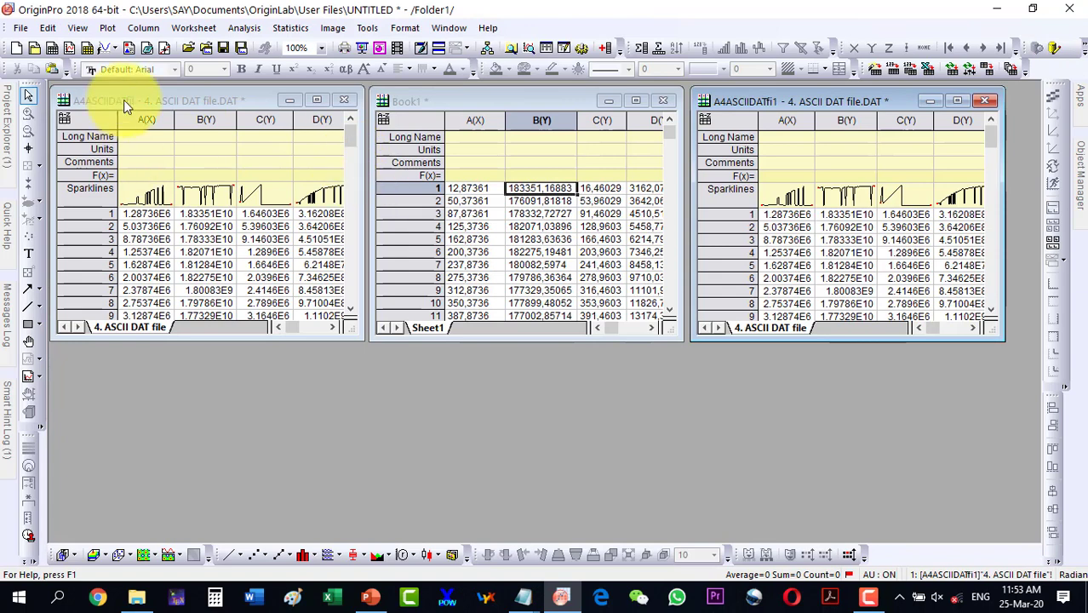
Close OriginPro without saving the project
{"action": "mouse_move", "coordinate": [779, 198]}
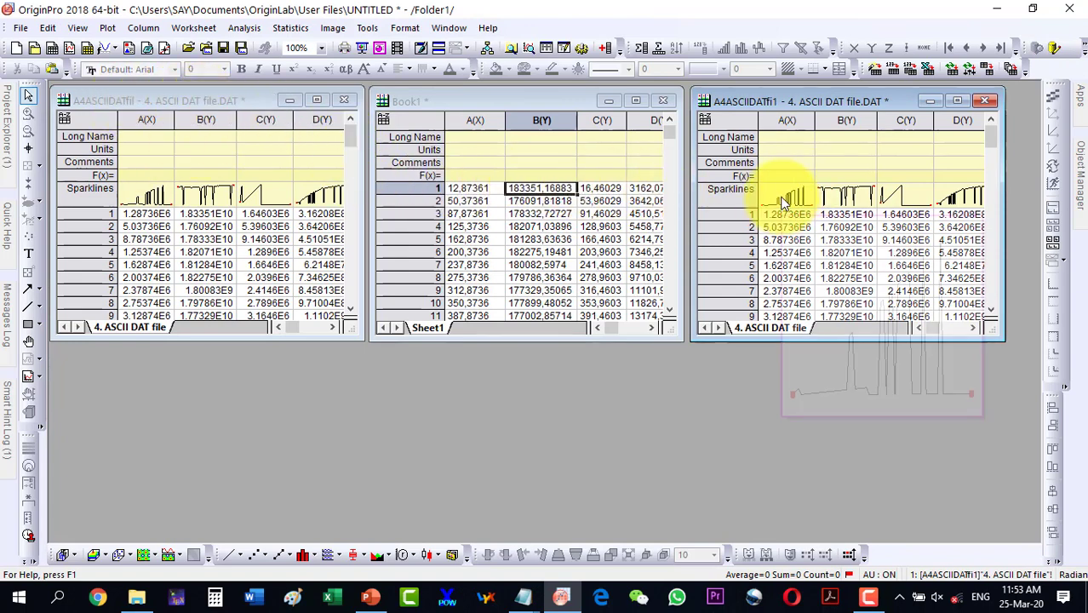
{"action": "left_click", "coordinate": [1071, 10]}
{"action": "left_click", "coordinate": [548, 332]}
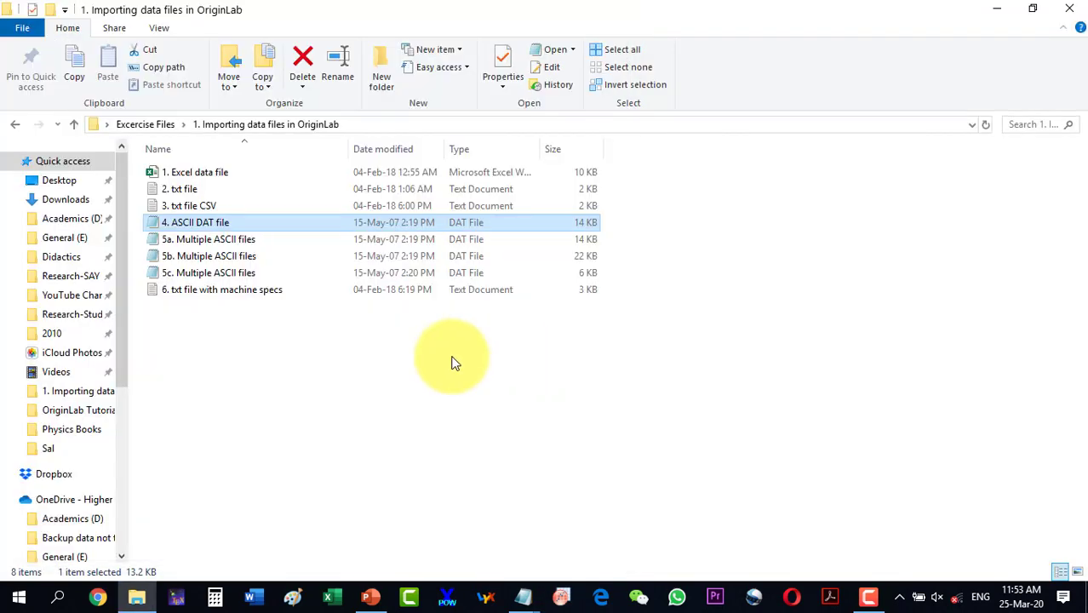
Close the ASCII DAT and CSV text files in Notepad
{"action": "left_click", "coordinate": [522, 596]}
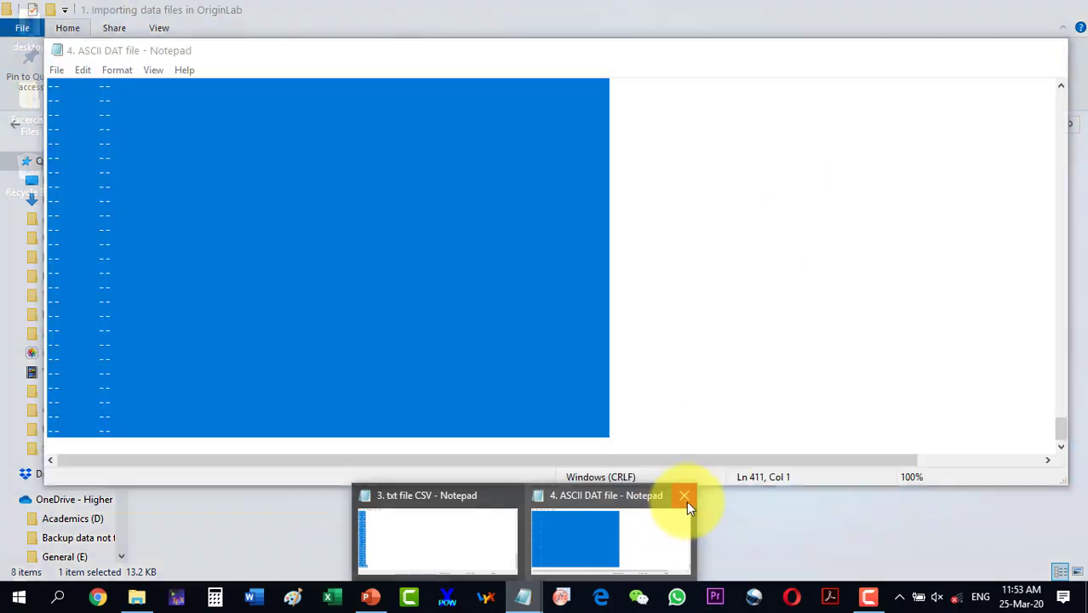
{"action": "left_click", "coordinate": [687, 496]}
{"action": "left_click", "coordinate": [598, 496]}
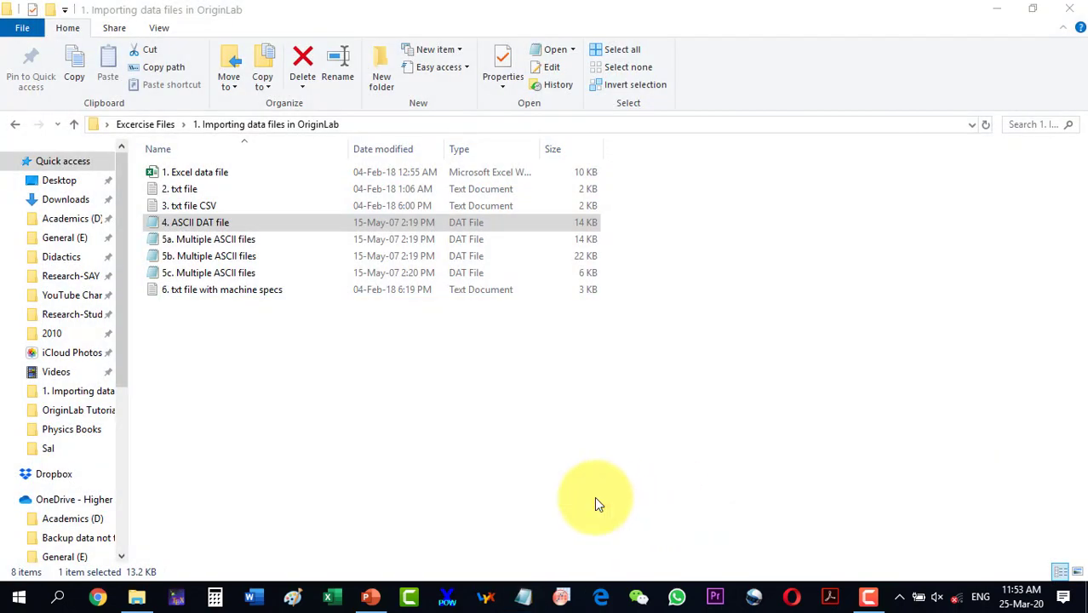
Check the tutorial slides, select files 5a, 5b and 5c in the folder, and launch OriginPro
{"action": "left_click", "coordinate": [370, 596]}
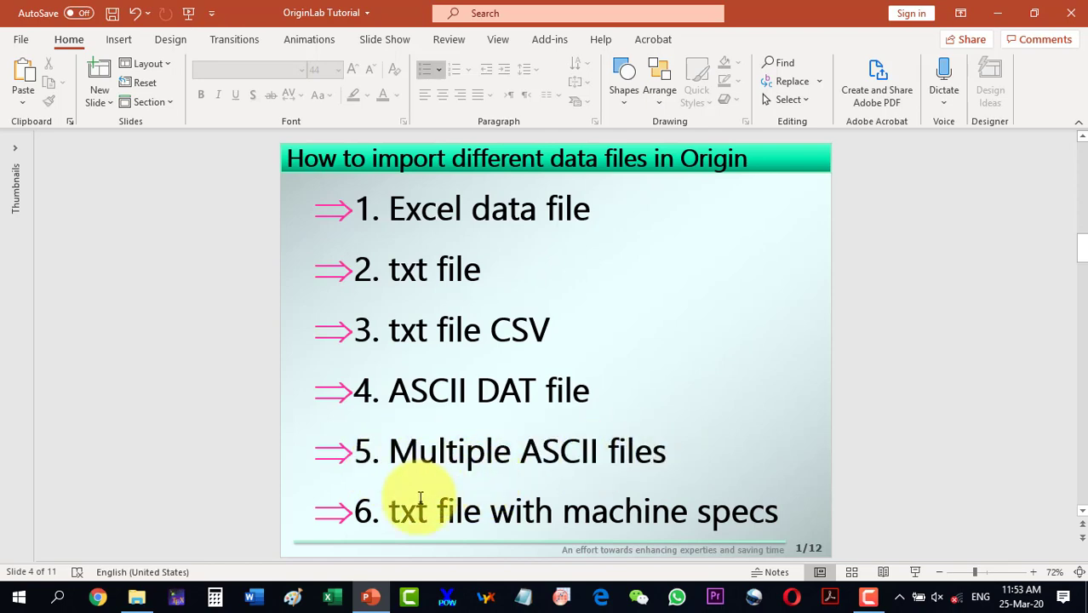
{"action": "left_click", "coordinate": [373, 595]}
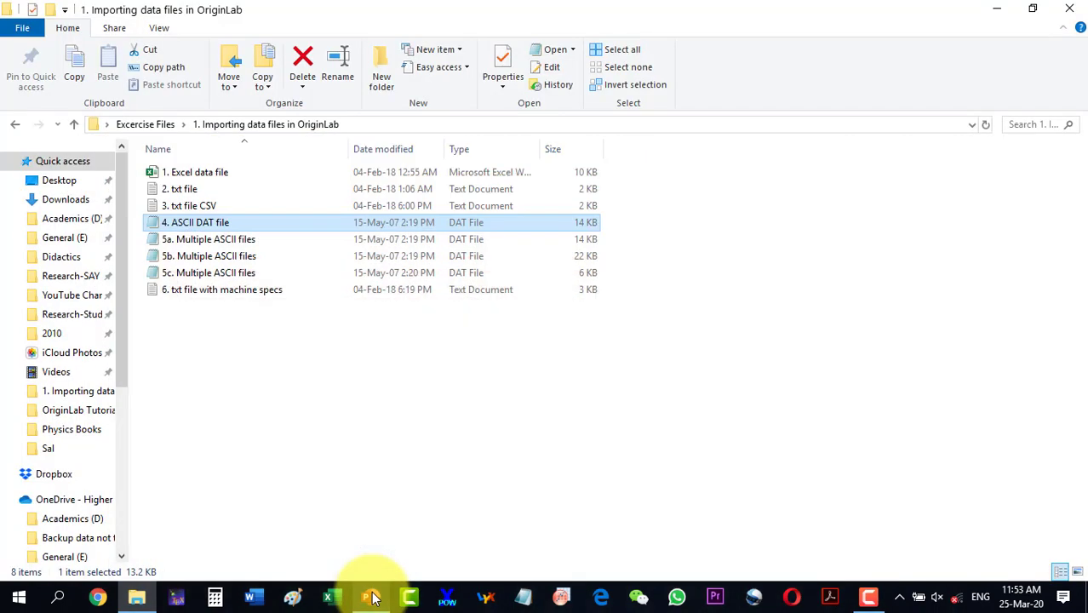
{"action": "left_click", "coordinate": [211, 245]}
{"action": "left_click", "coordinate": [202, 258]}
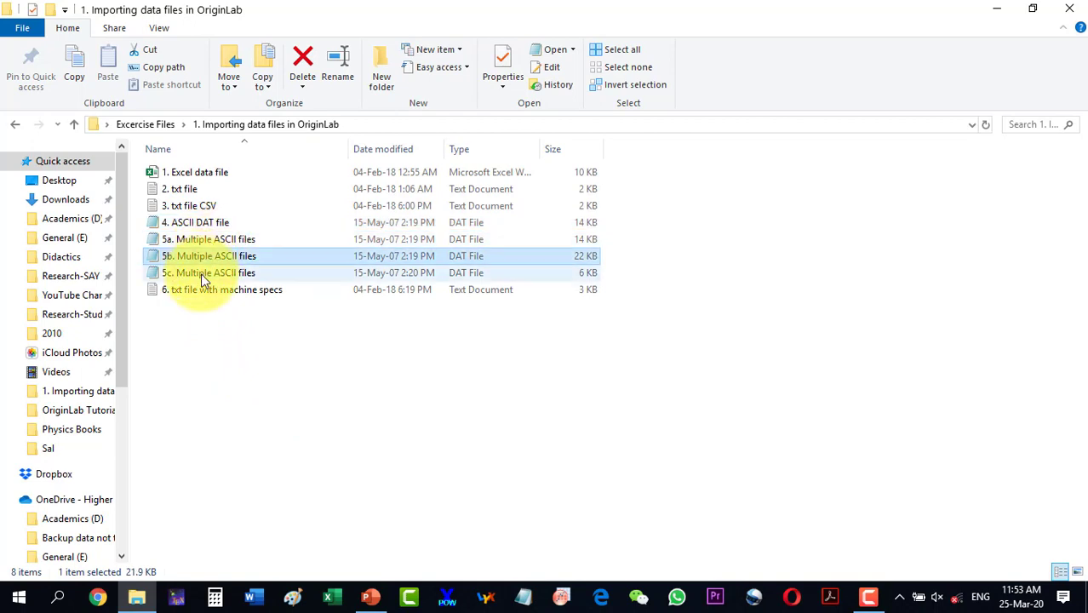
{"action": "left_click", "coordinate": [200, 272]}
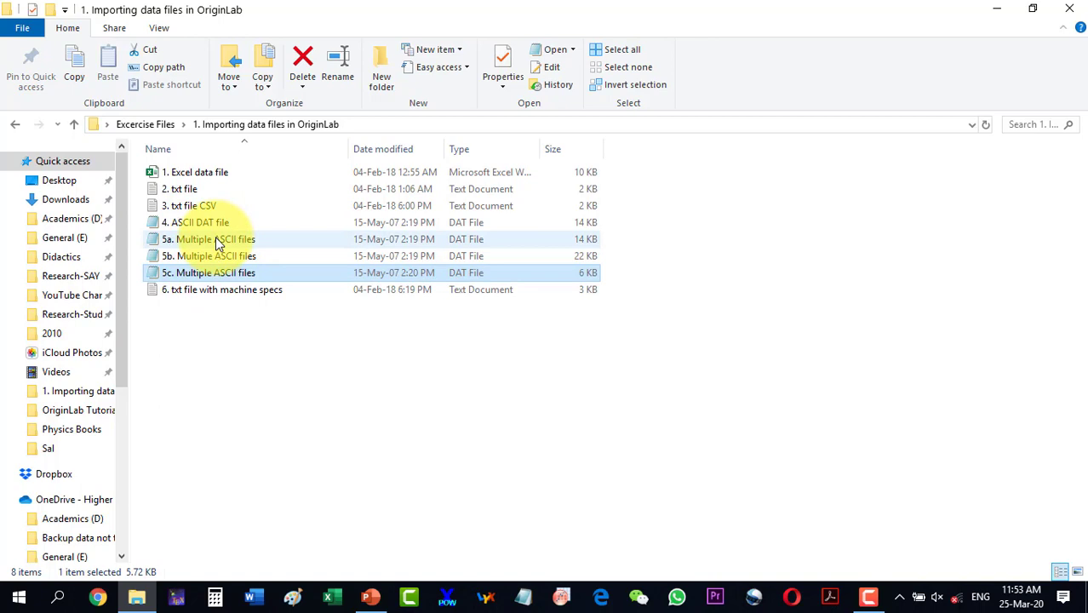
{"action": "left_click", "coordinate": [561, 596]}
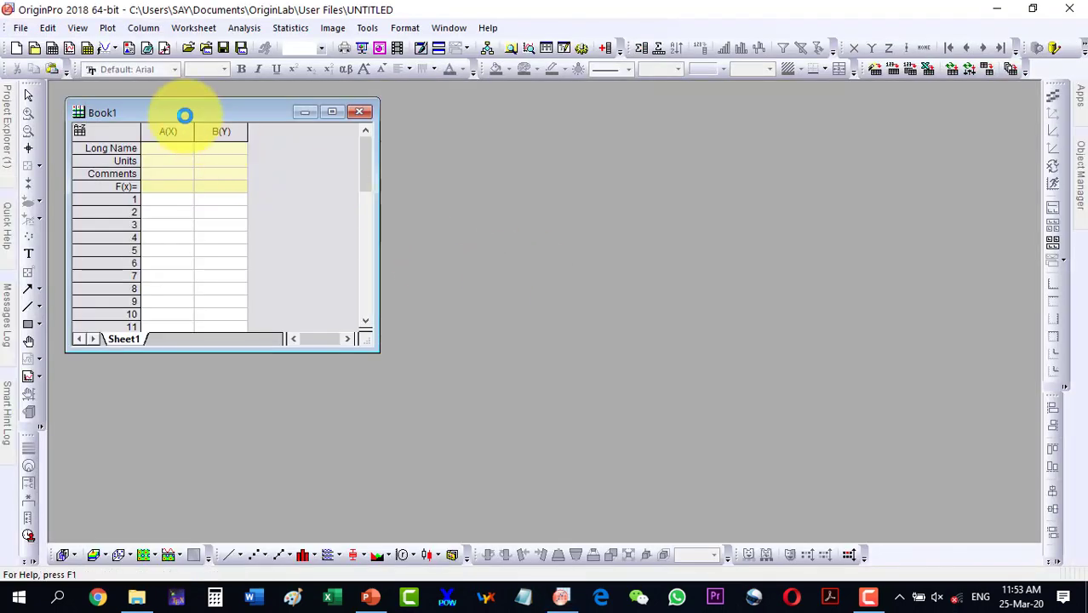
Start a Multiple ASCII import and add files 5a, 5b and 5c to the import list
{"action": "left_click_drag", "start_coordinate": [171, 108], "coordinate": [162, 96]}
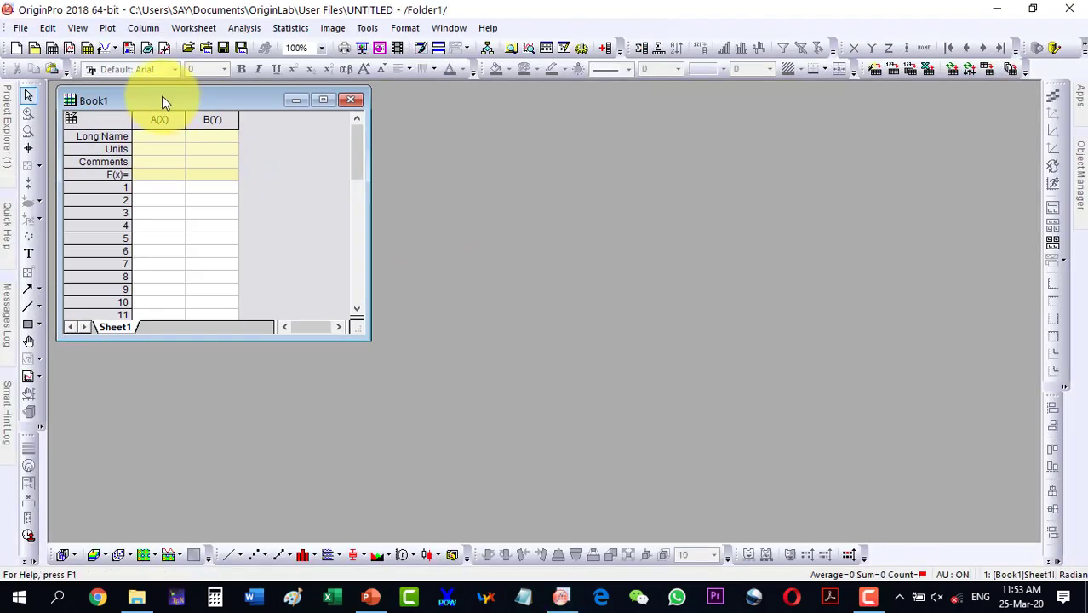
{"action": "left_click", "coordinate": [20, 28]}
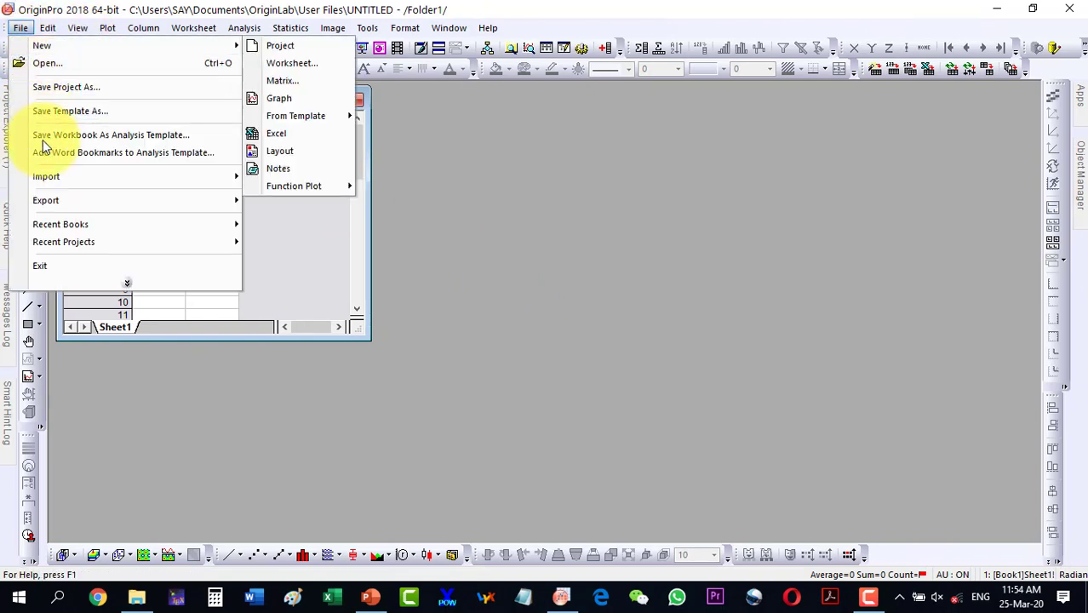
{"action": "mouse_move", "coordinate": [46, 179]}
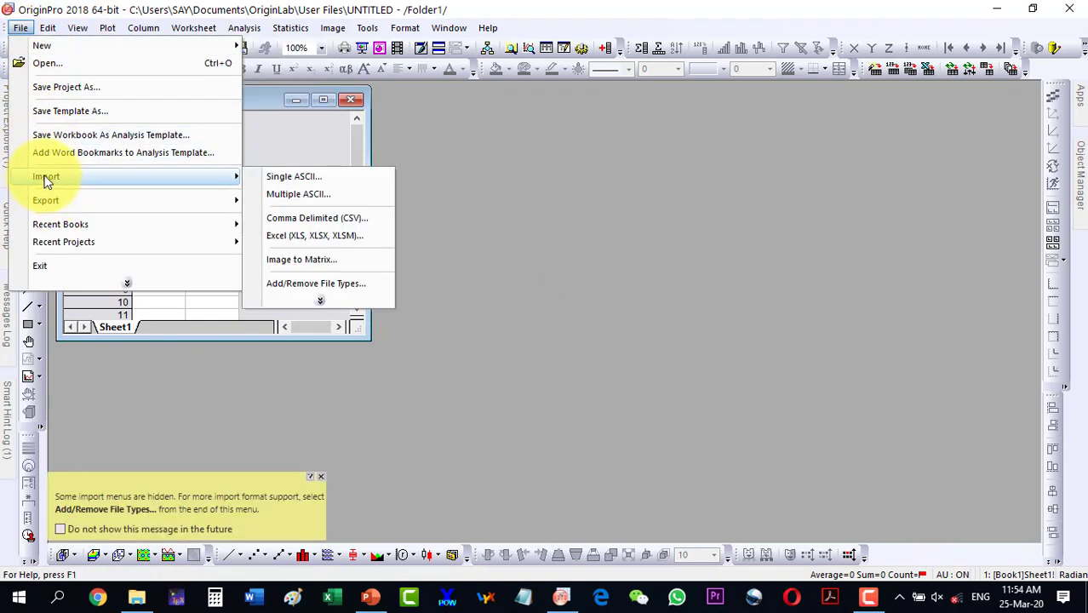
{"action": "left_click", "coordinate": [314, 196]}
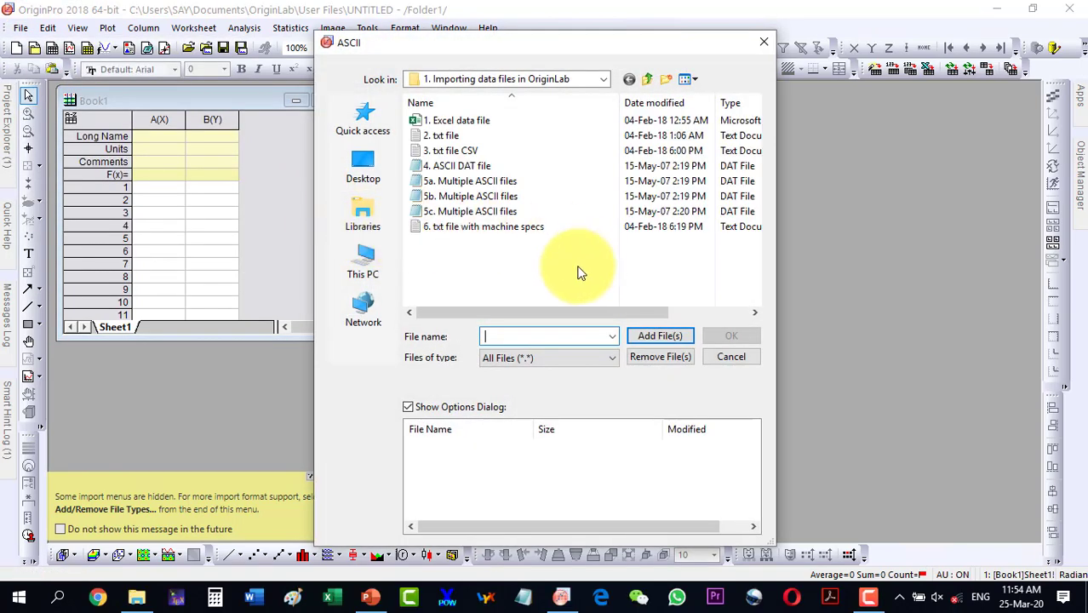
{"action": "left_click", "coordinate": [471, 183]}
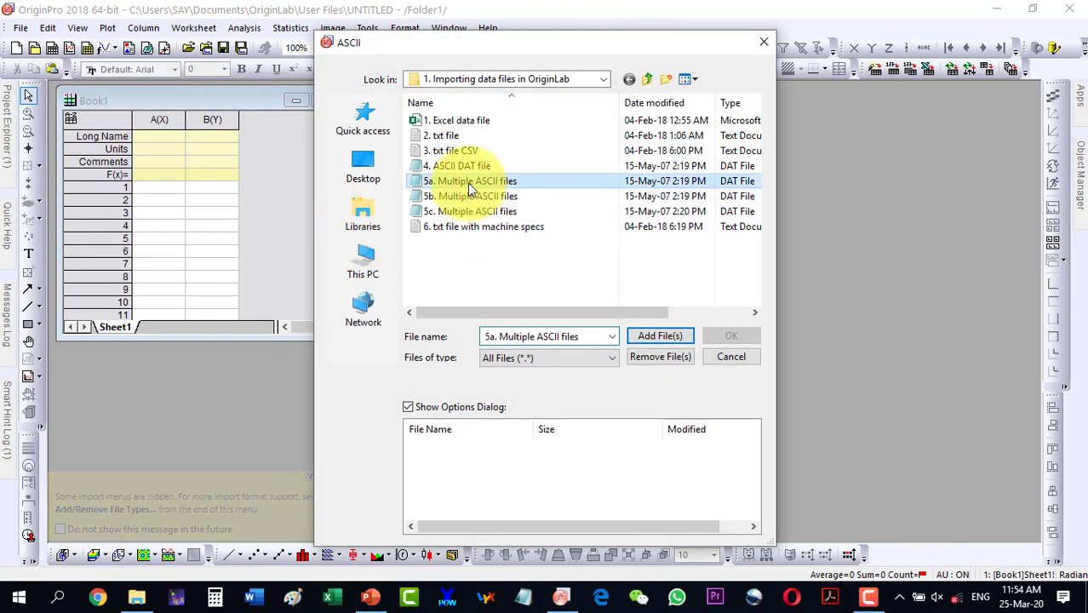
{"action": "left_click", "coordinate": [467, 196], "text": "ctrl"}
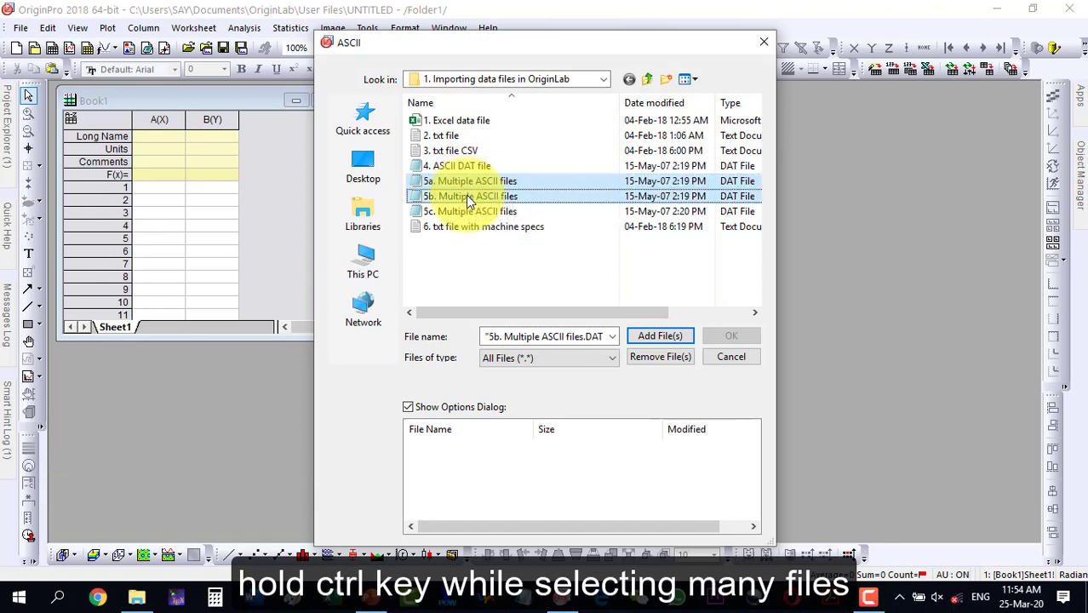
{"action": "left_click", "coordinate": [465, 210], "text": "ctrl"}
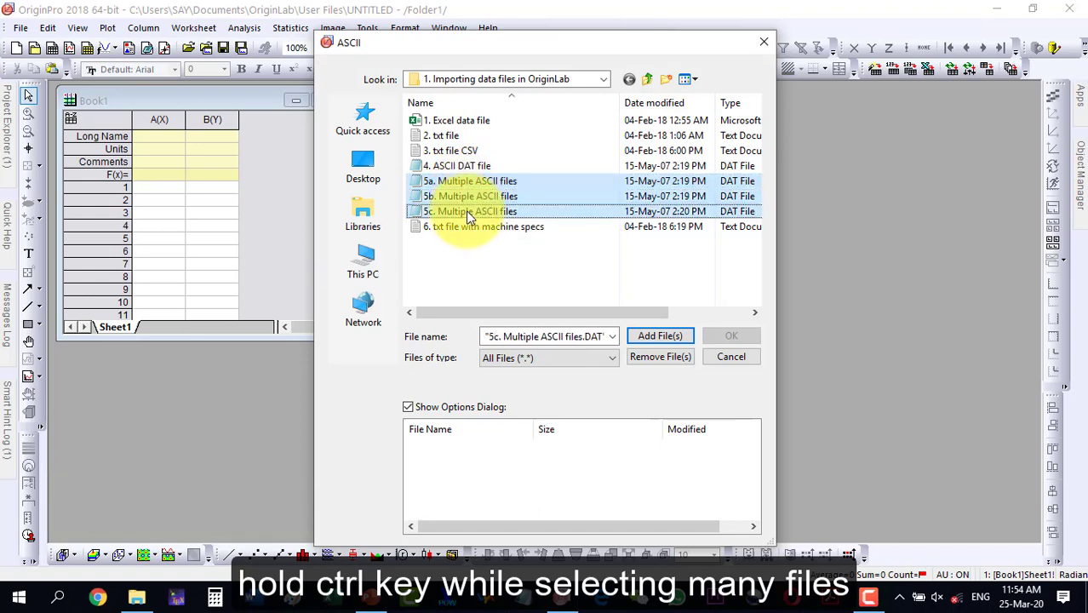
{"action": "left_click", "coordinate": [657, 338]}
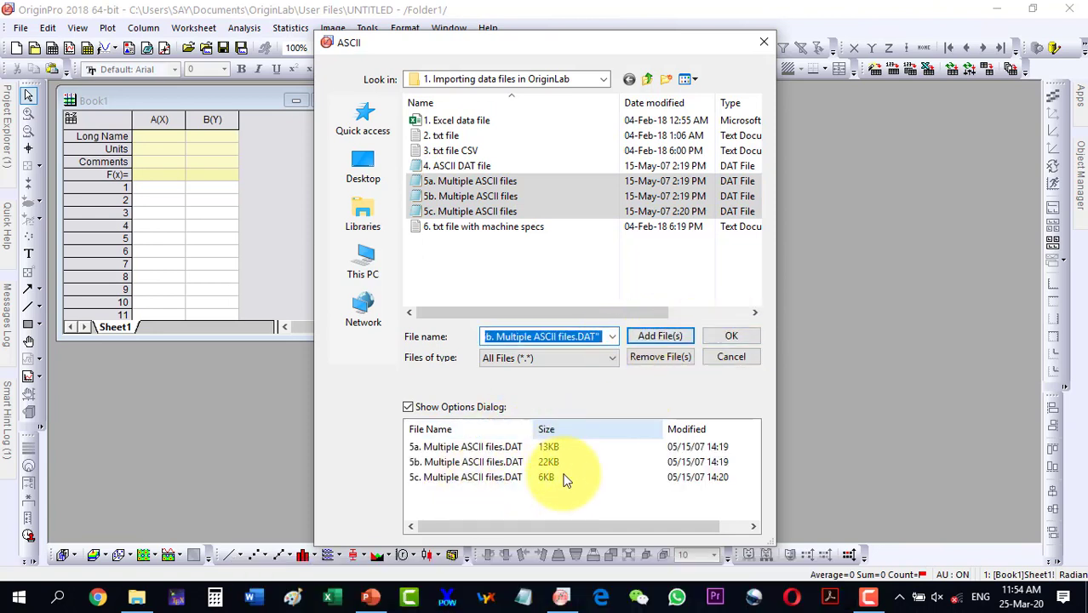
{"action": "left_click", "coordinate": [731, 336]}
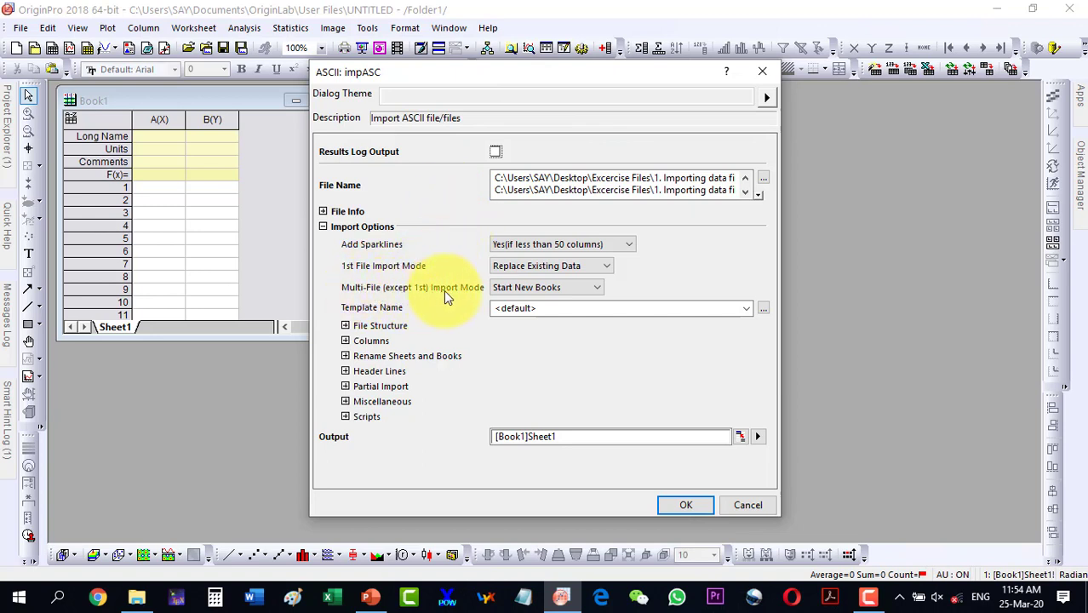
Set Multi-File Import Mode to Start New Books and run the import
{"action": "left_click", "coordinate": [539, 289]}
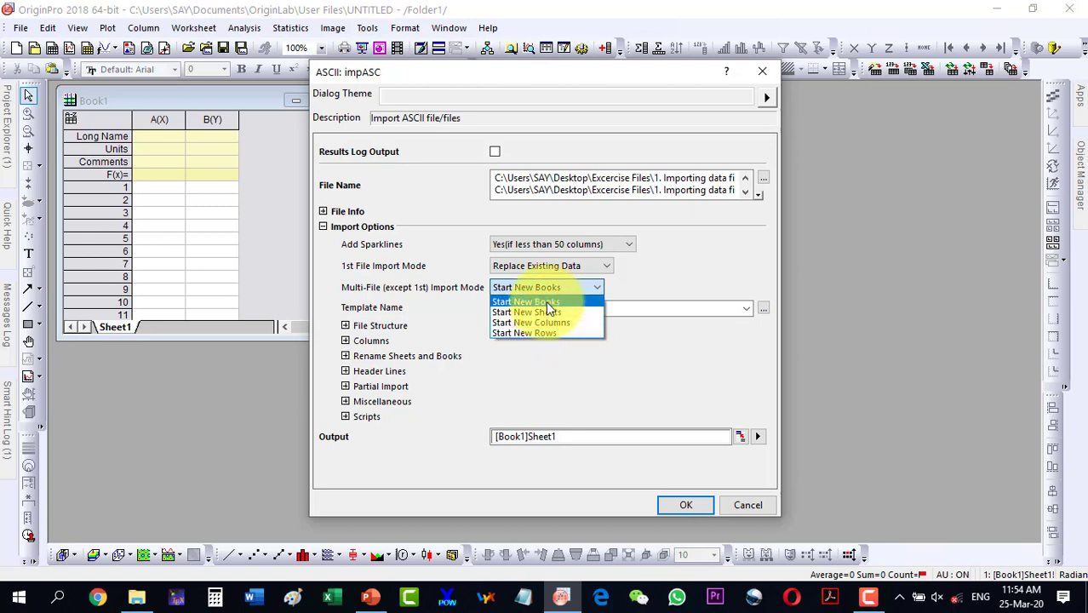
{"action": "left_click", "coordinate": [548, 303]}
{"action": "left_click", "coordinate": [685, 506]}
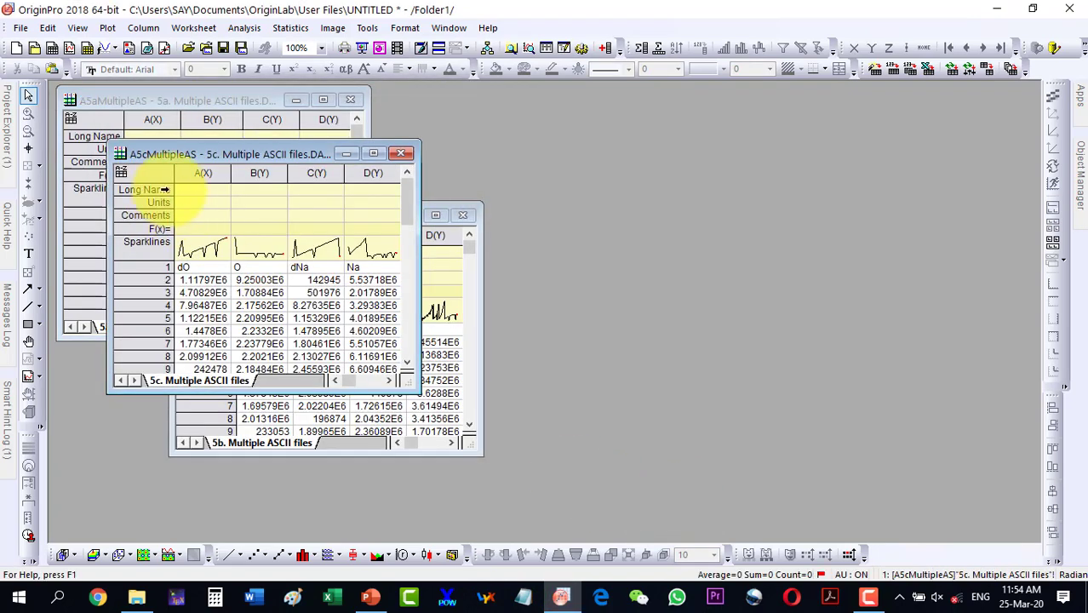
Arrange the 5a, 5b and 5c workbook windows side by side in a row
{"action": "left_click_drag", "start_coordinate": [207, 154], "coordinate": [790, 239]}
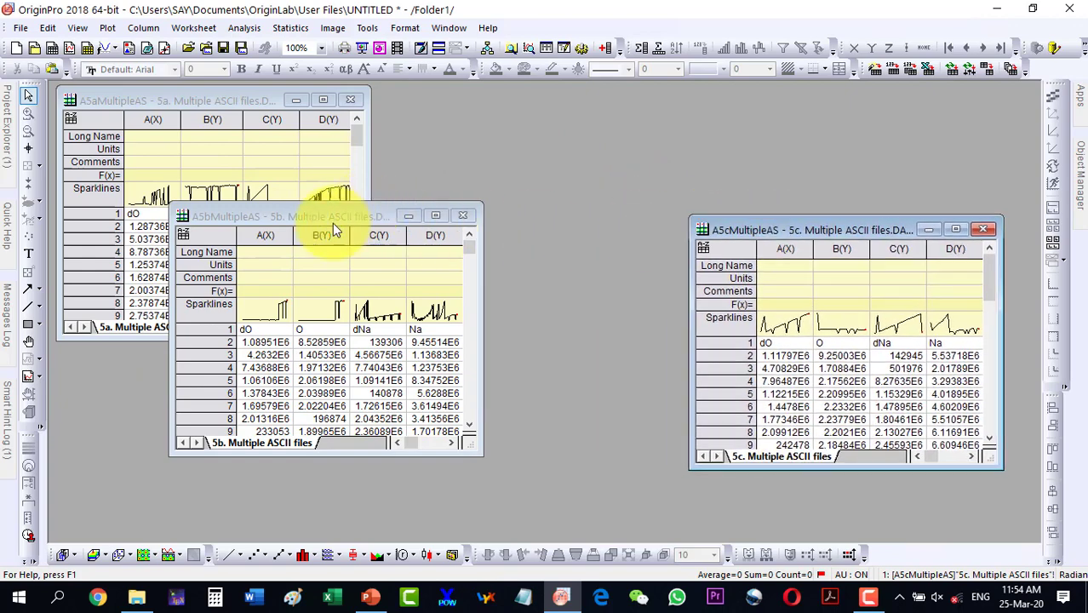
{"action": "left_click_drag", "start_coordinate": [332, 224], "coordinate": [540, 101]}
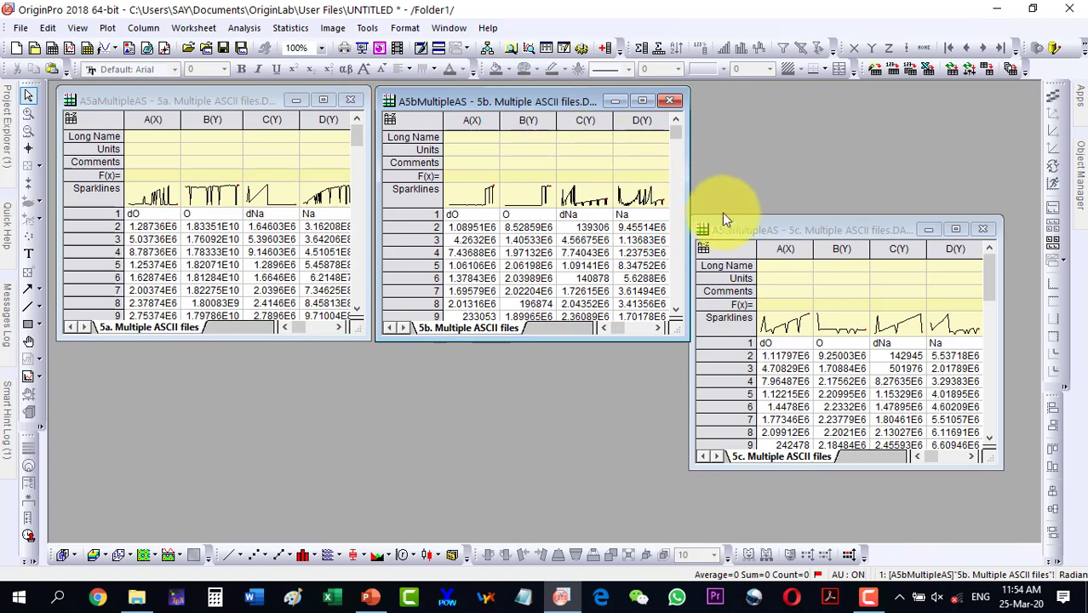
{"action": "left_click_drag", "start_coordinate": [733, 225], "coordinate": [743, 109]}
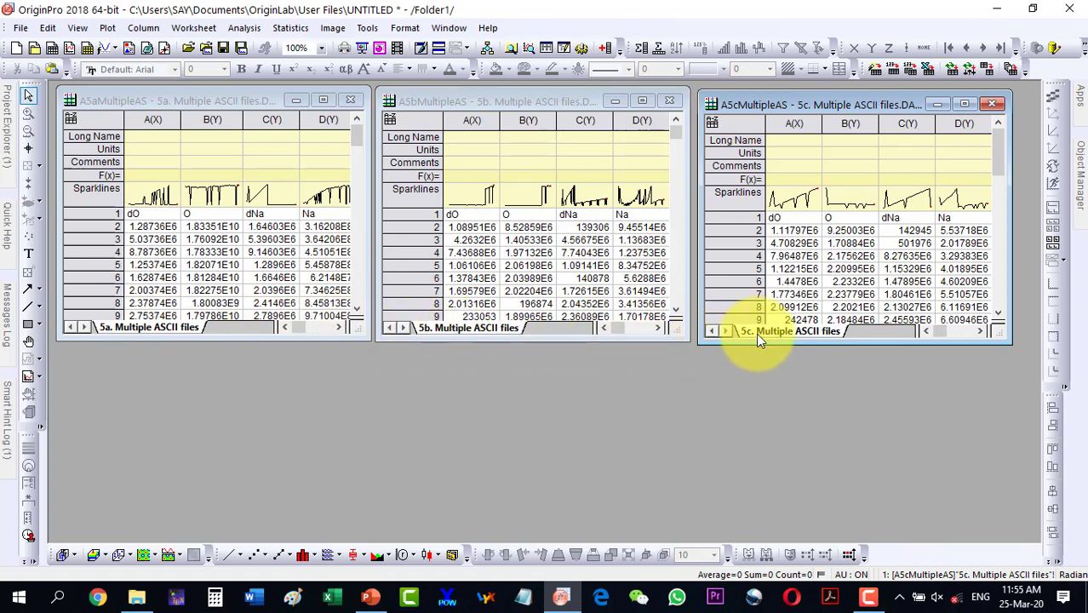
{"action": "left_click_drag", "start_coordinate": [751, 99], "coordinate": [748, 94]}
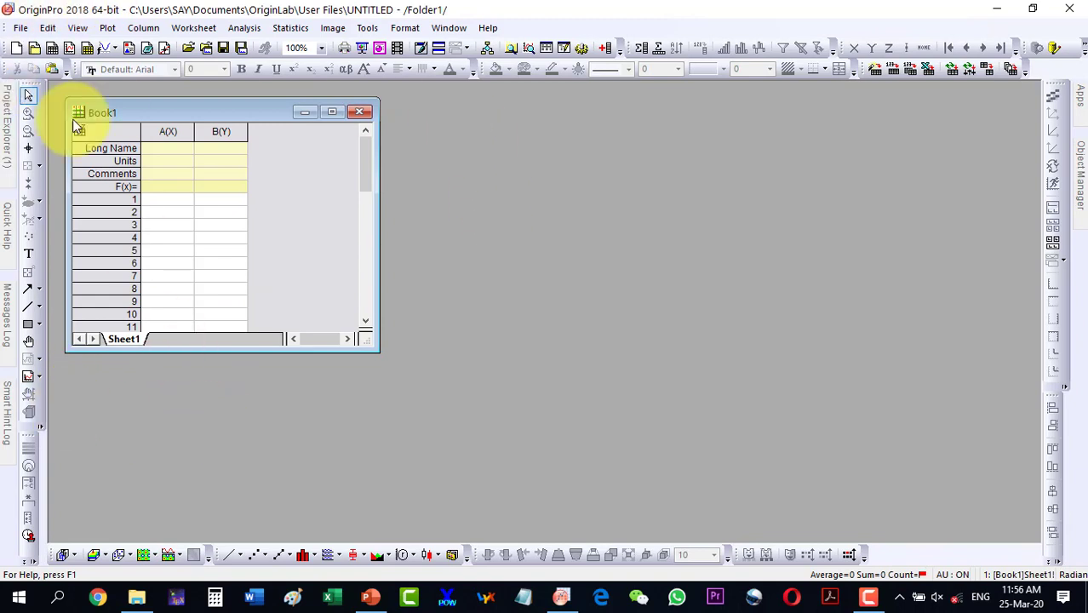
Queue files 5a, 5b and 5c for another Multiple ASCII import
{"action": "left_click", "coordinate": [19, 31]}
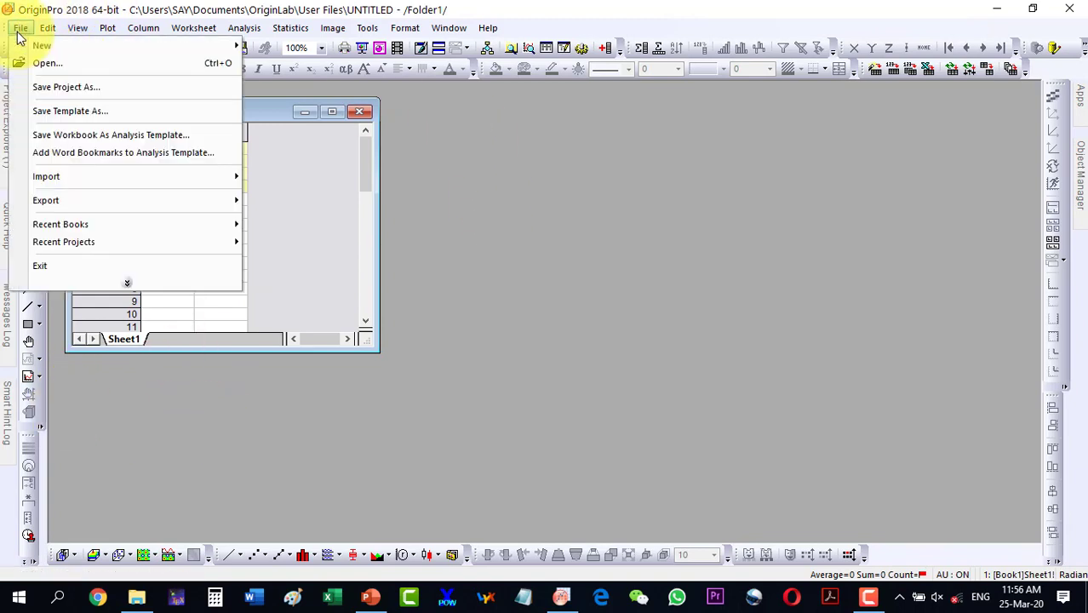
{"action": "mouse_move", "coordinate": [52, 177]}
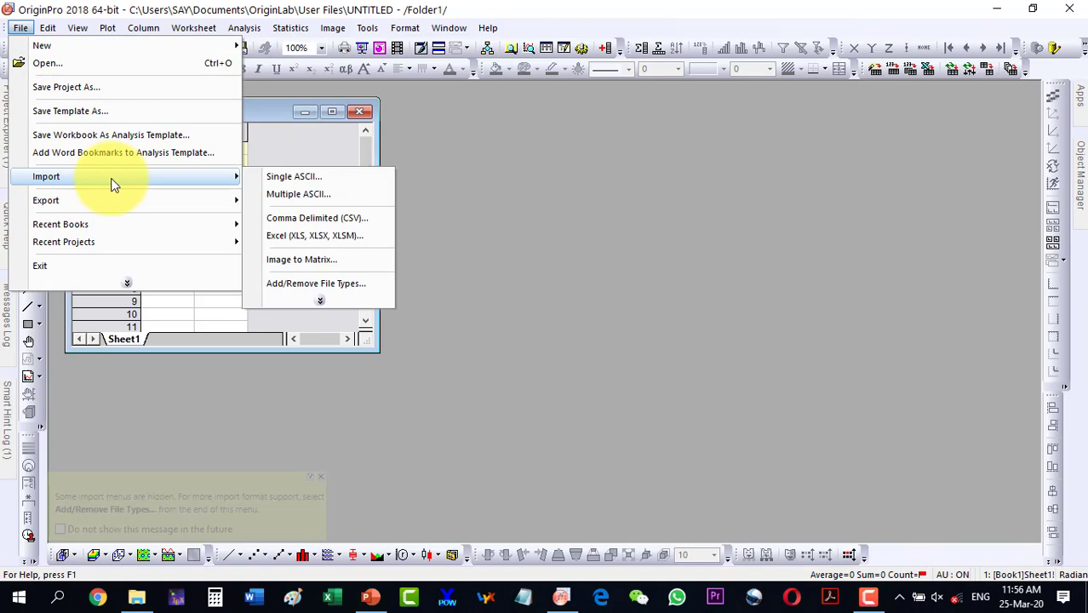
{"action": "left_click", "coordinate": [280, 195]}
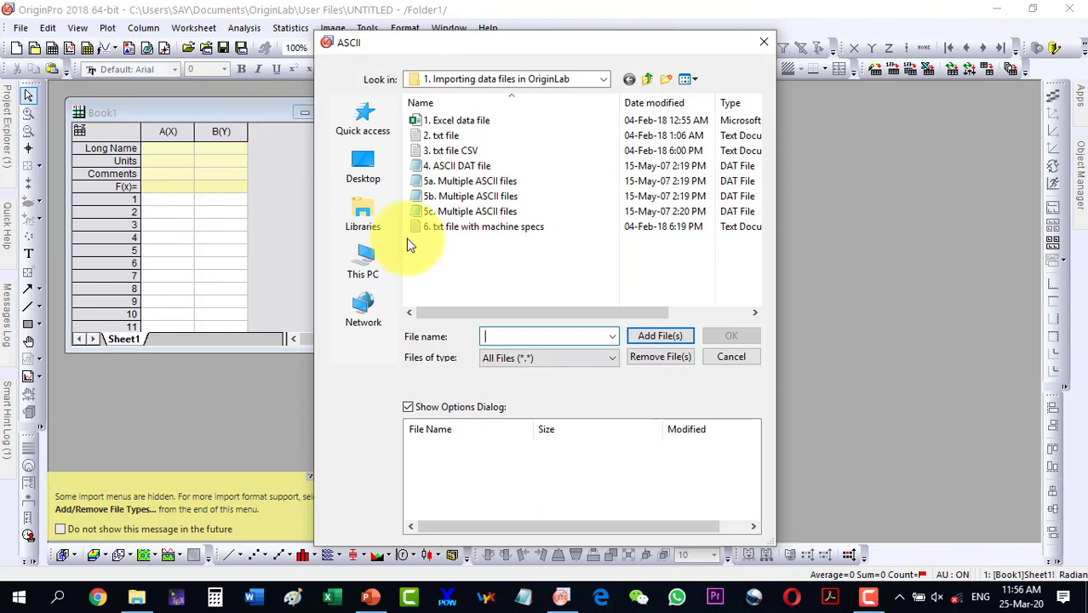
{"action": "left_click", "coordinate": [454, 181]}
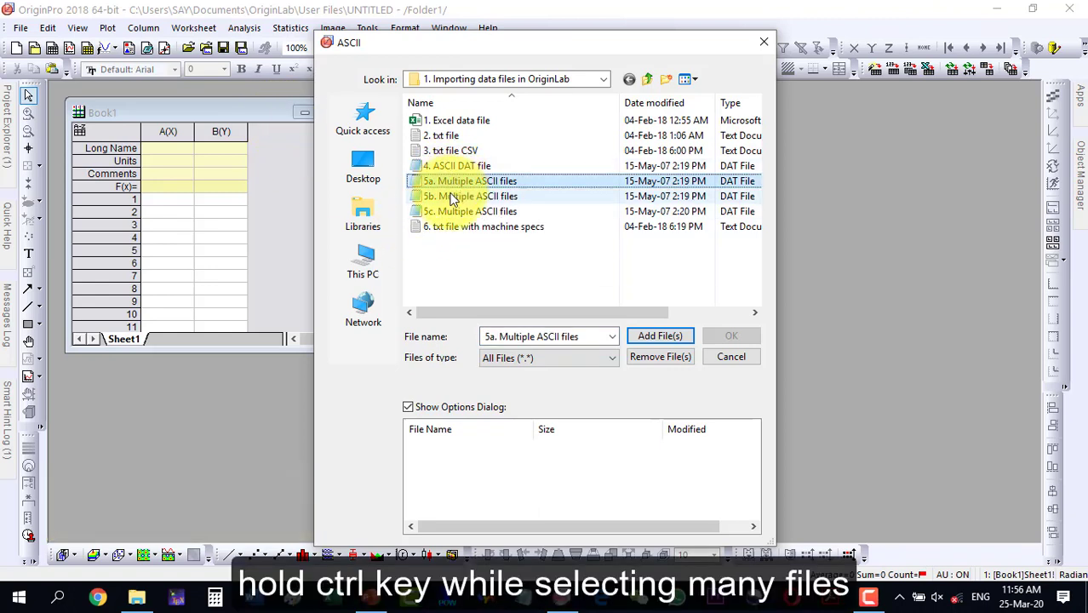
{"action": "left_click", "coordinate": [451, 196], "text": "ctrl"}
{"action": "left_click", "coordinate": [447, 210], "text": "ctrl"}
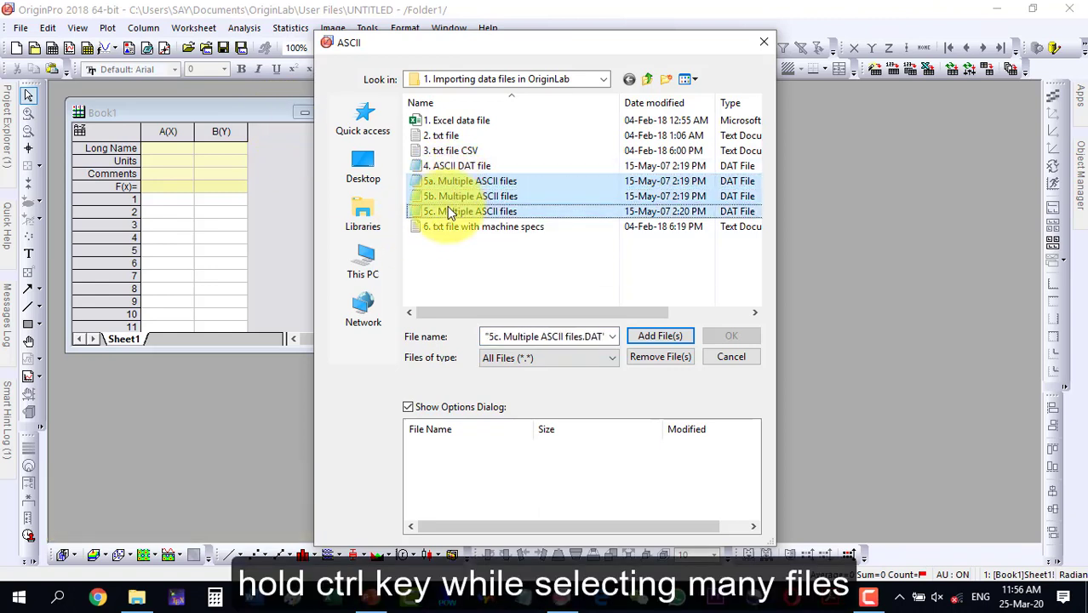
{"action": "left_click", "coordinate": [657, 337]}
{"action": "left_click", "coordinate": [742, 338]}
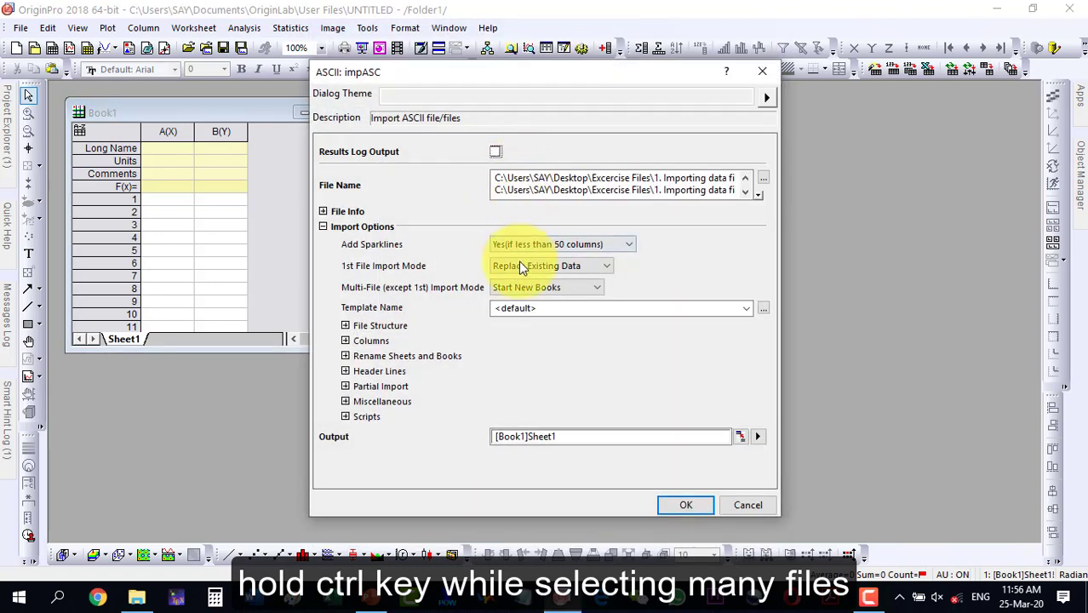
Import them with Multi-File Import Mode set to Start New Sheets
{"action": "left_click", "coordinate": [526, 286]}
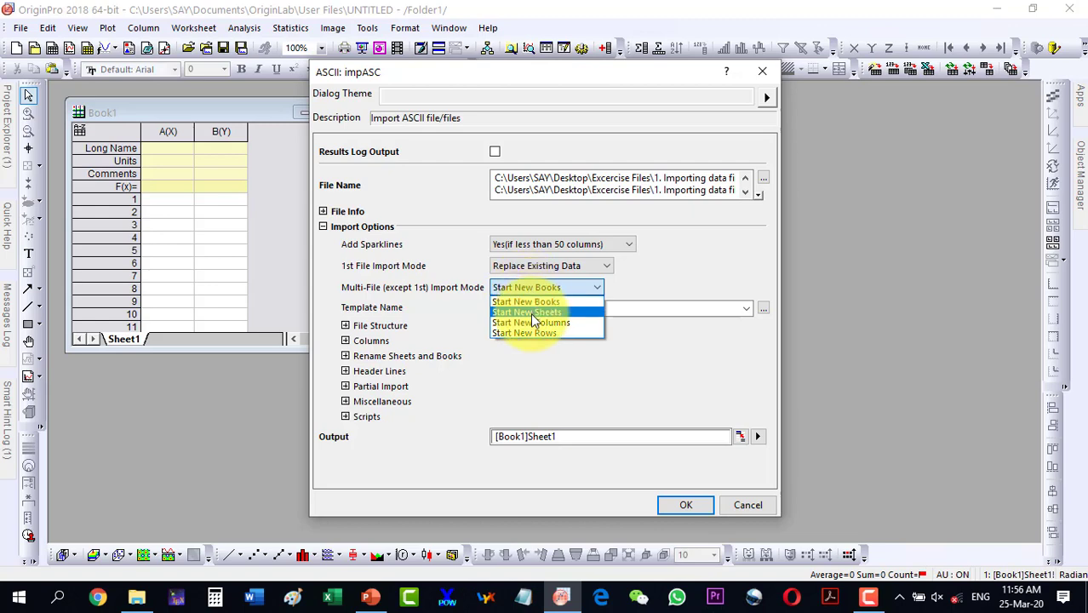
{"action": "left_click", "coordinate": [531, 313]}
{"action": "left_click", "coordinate": [687, 505]}
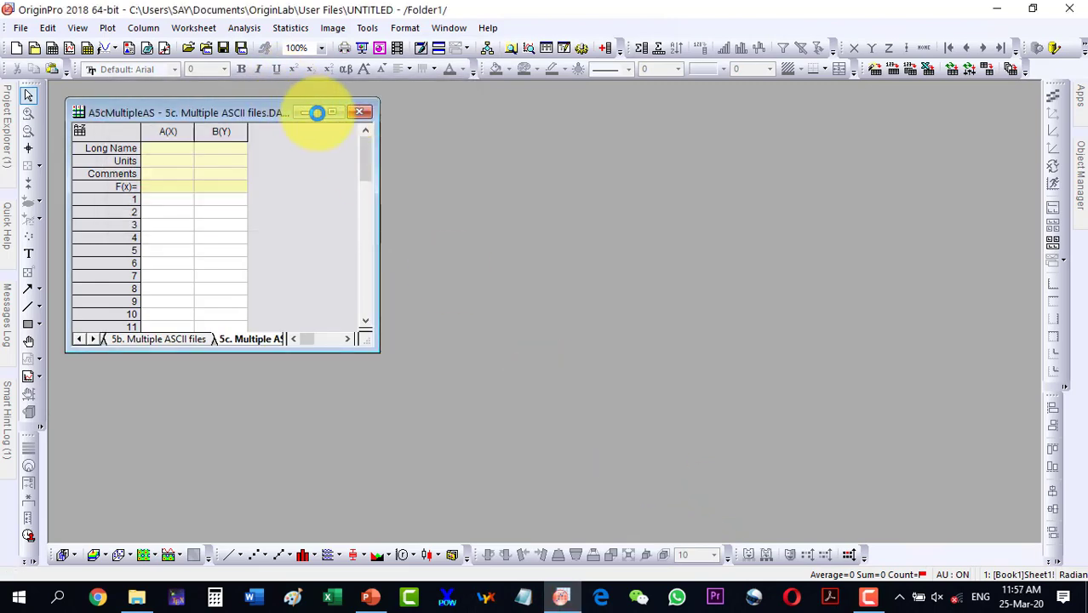
{"action": "left_click", "coordinate": [332, 112]}
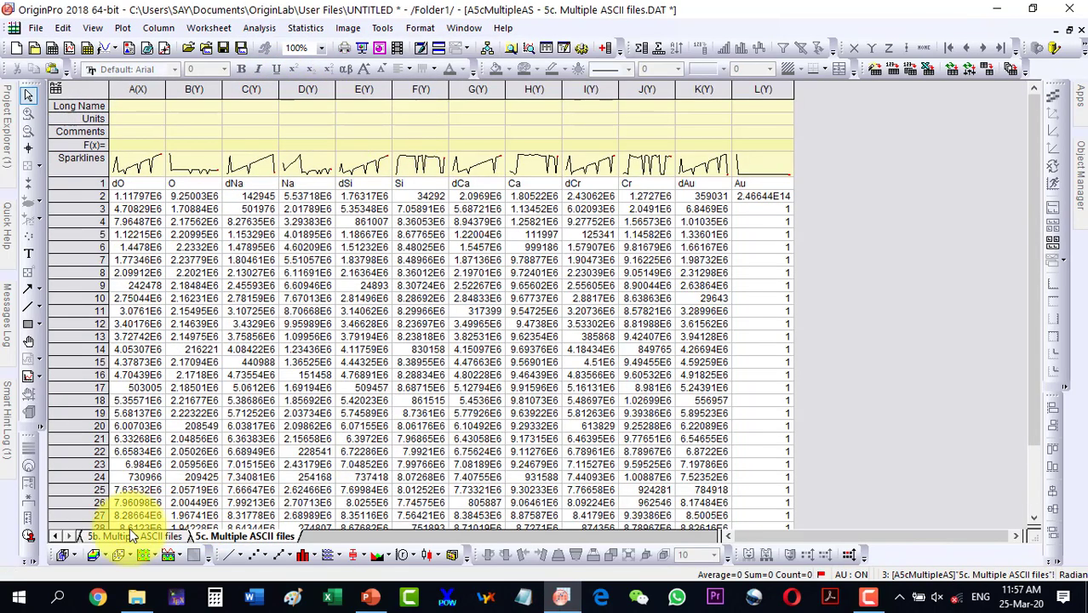
{"action": "left_click", "coordinate": [59, 536]}
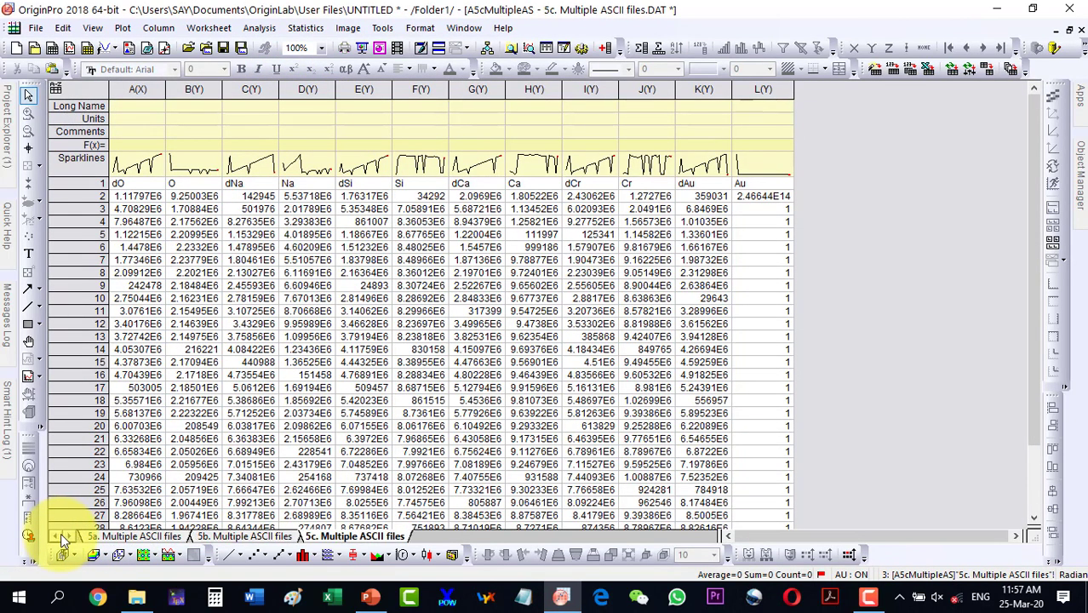
{"action": "left_click", "coordinate": [119, 536]}
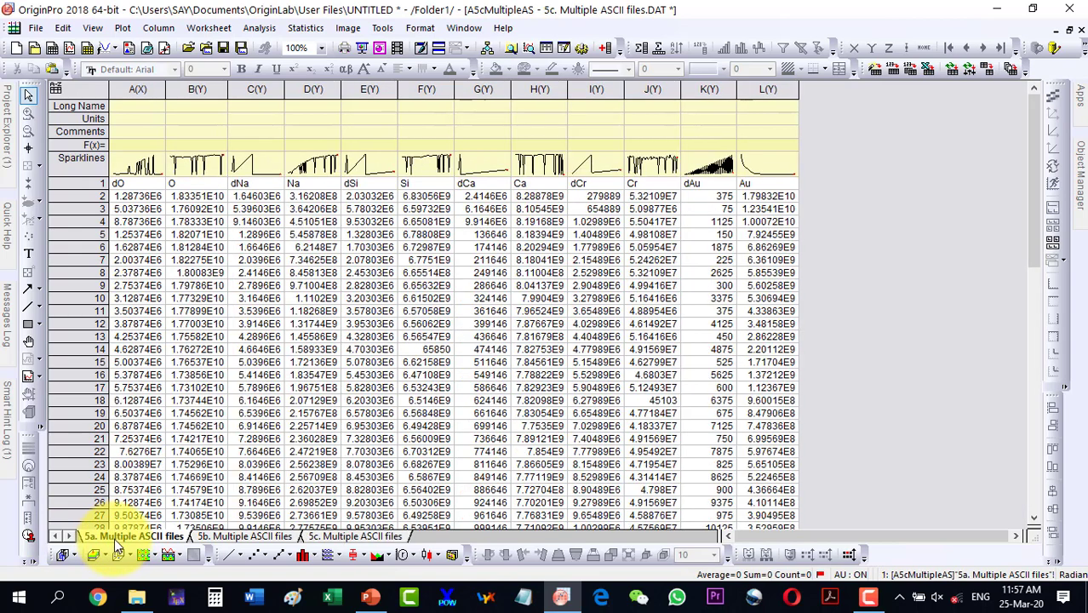
{"action": "left_click", "coordinate": [343, 535]}
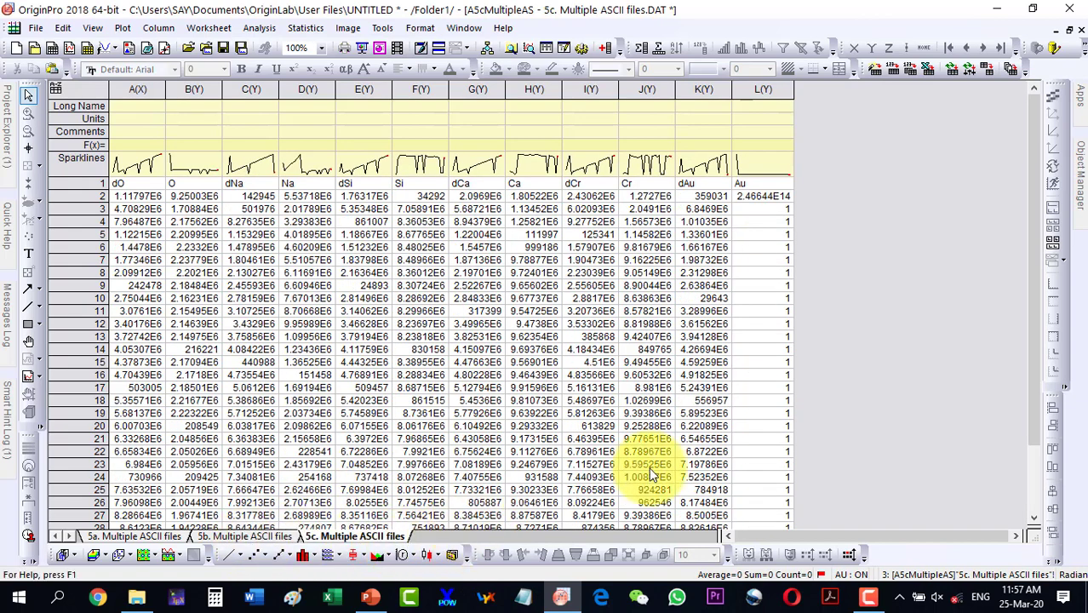
{"action": "left_click", "coordinate": [1069, 28]}
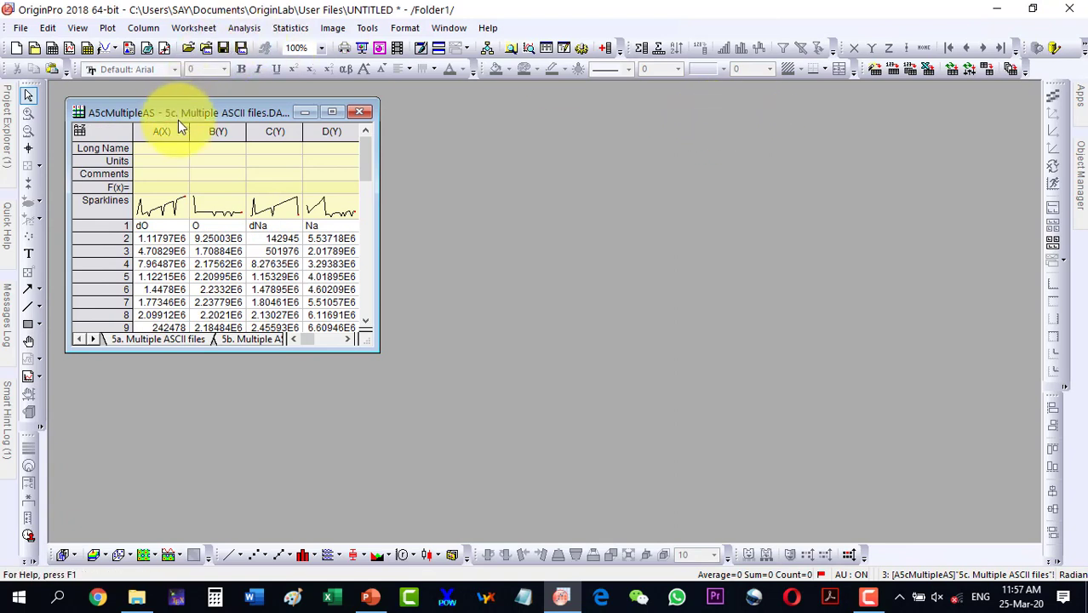
Create a second empty workbook and place it beside the first
{"action": "mouse_move", "coordinate": [179, 115]}
{"action": "left_mouse_down"}
{"action": "mouse_move", "coordinate": [191, 103]}
{"action": "mouse_move", "coordinate": [163, 102]}
{"action": "left_mouse_up"}
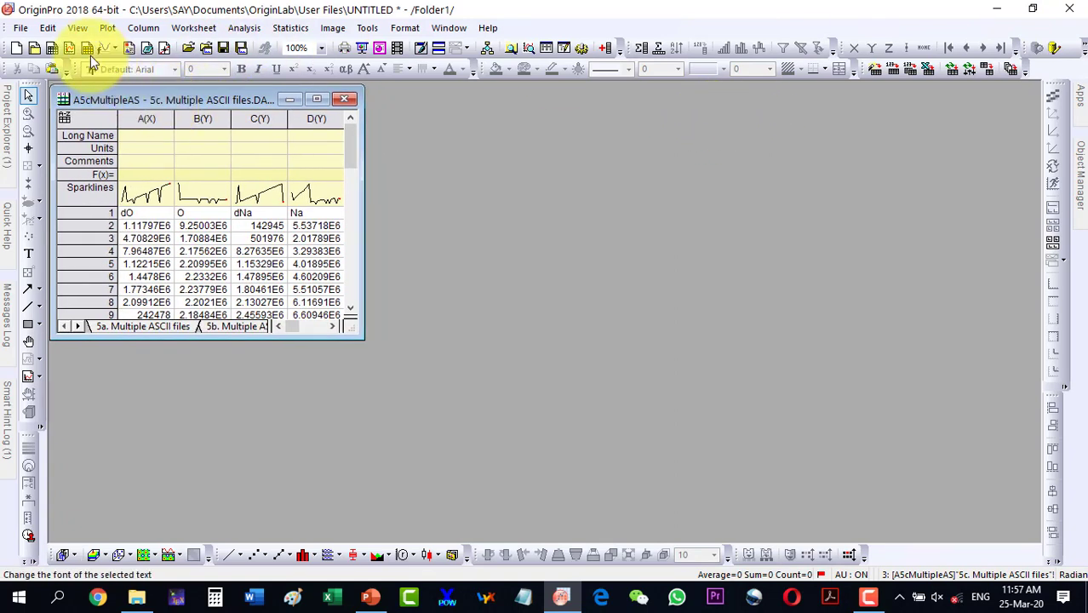
{"action": "left_click", "coordinate": [53, 49]}
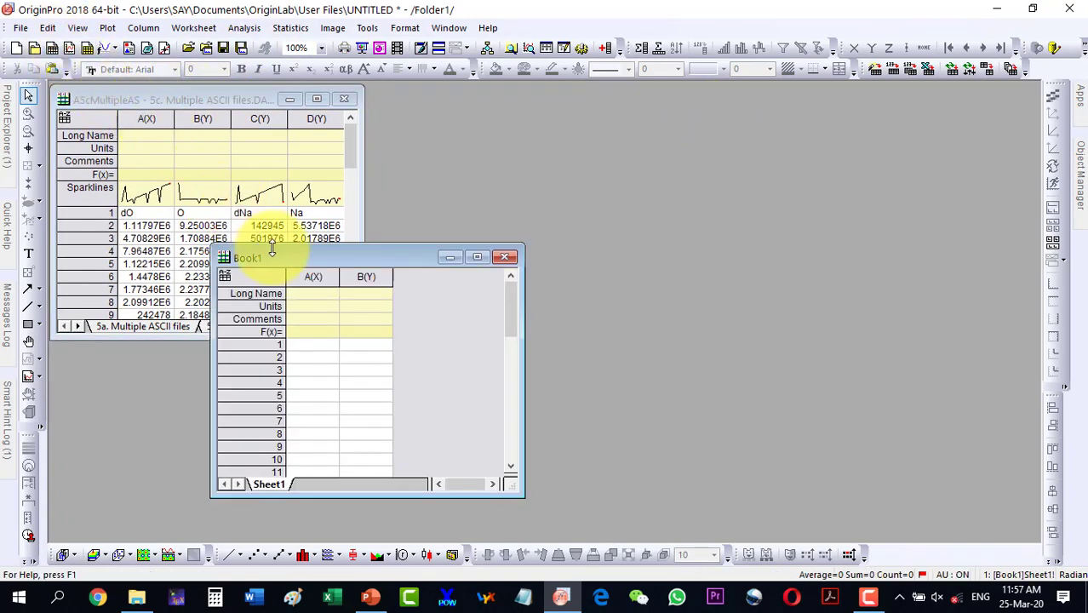
{"action": "left_click_drag", "start_coordinate": [282, 260], "coordinate": [433, 102]}
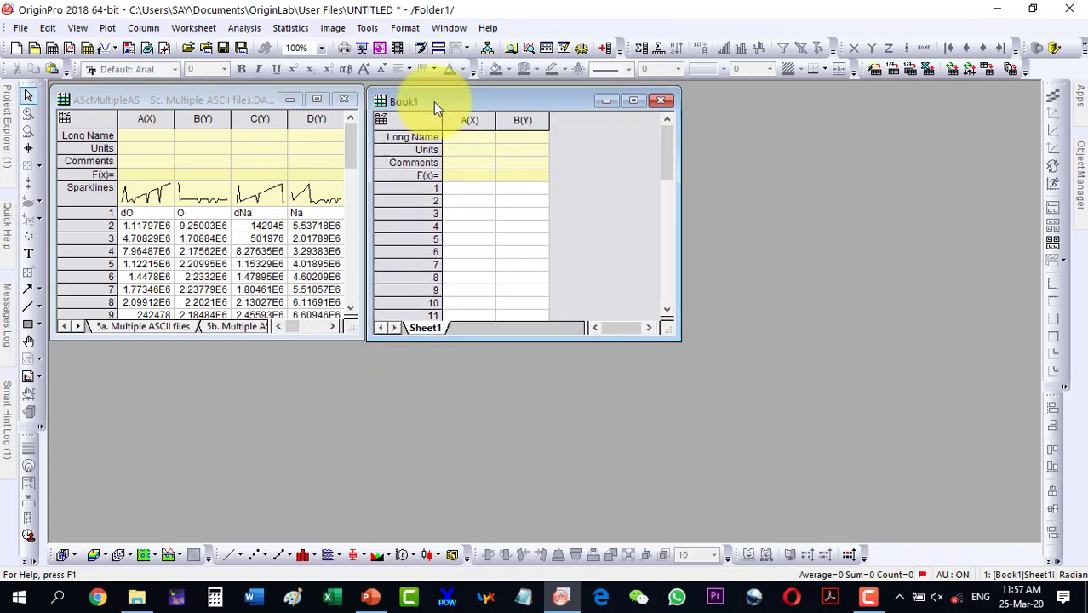
Import files 5a, 5b and 5c via Multiple ASCII with Multi-File Import Mode set to Start New Columns
{"action": "left_click", "coordinate": [20, 27]}
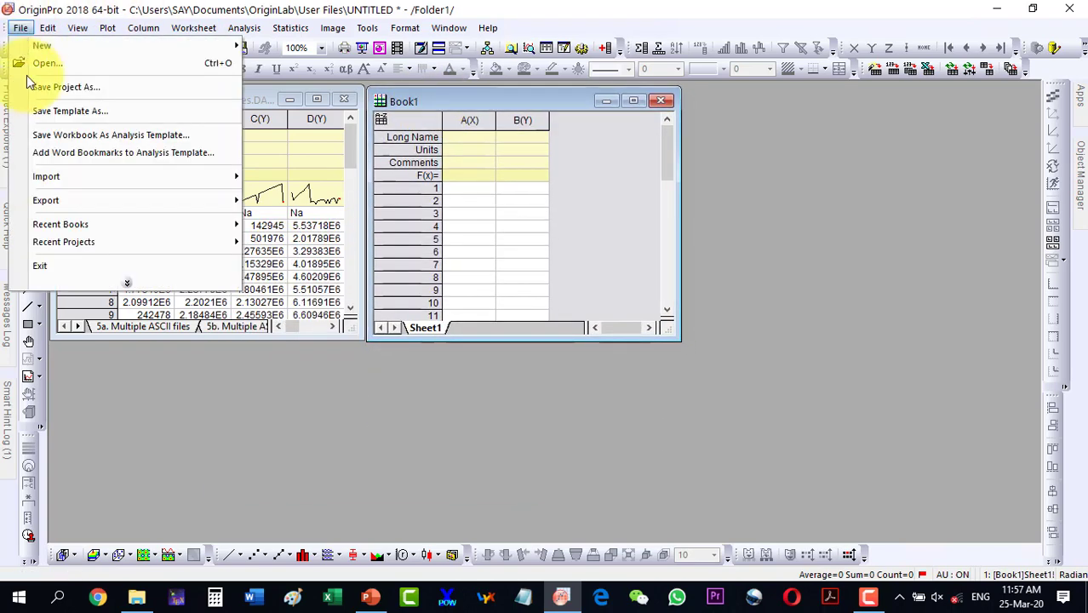
{"action": "mouse_move", "coordinate": [37, 200]}
{"action": "mouse_move", "coordinate": [43, 179]}
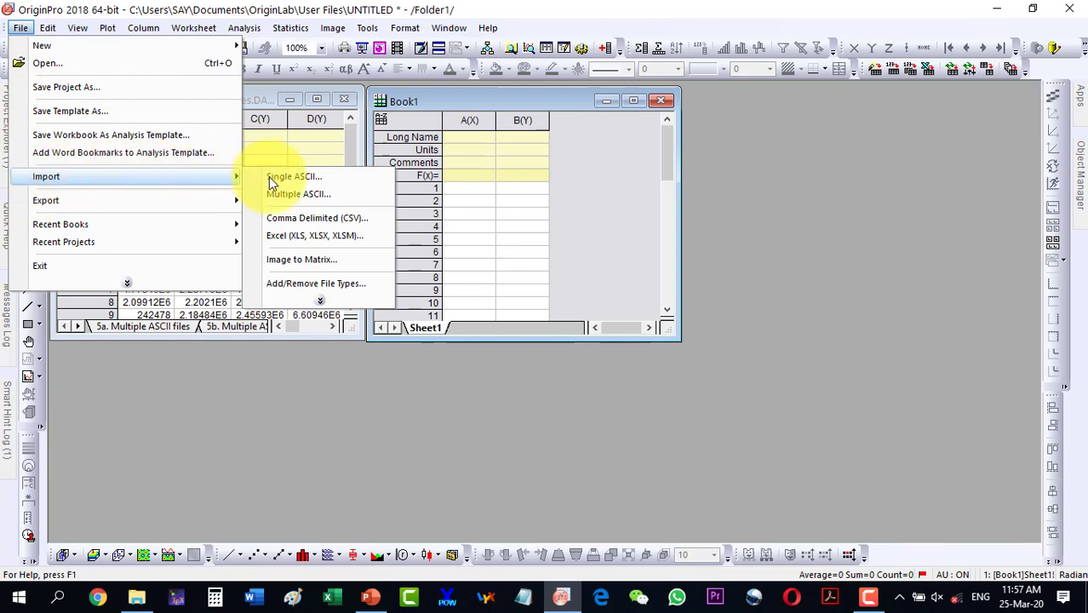
{"action": "left_click", "coordinate": [327, 196]}
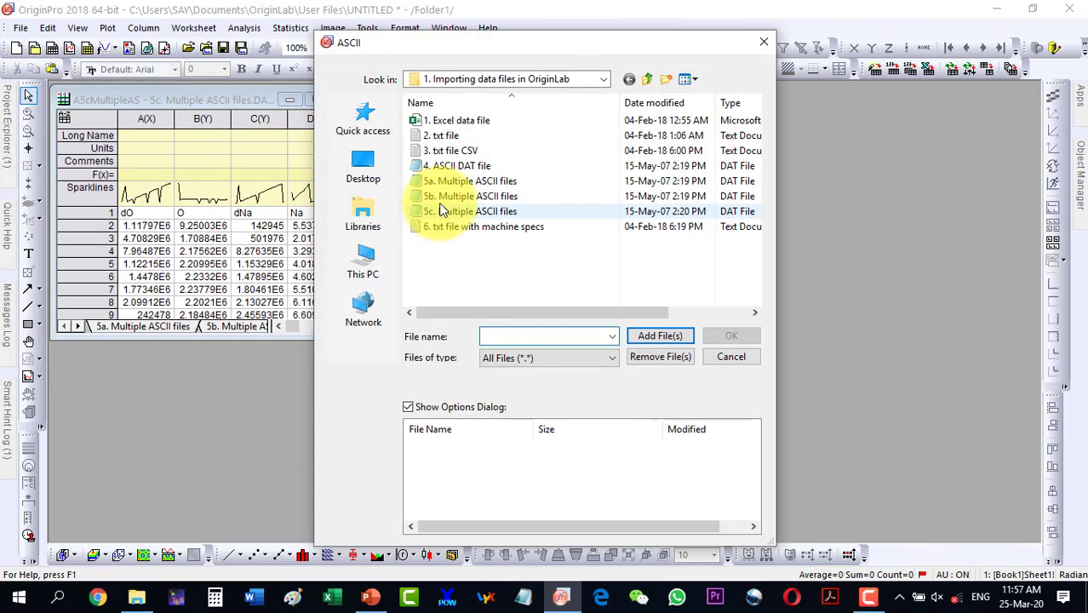
{"action": "left_click", "coordinate": [454, 183]}
{"action": "left_click", "coordinate": [453, 197], "text": "ctrl"}
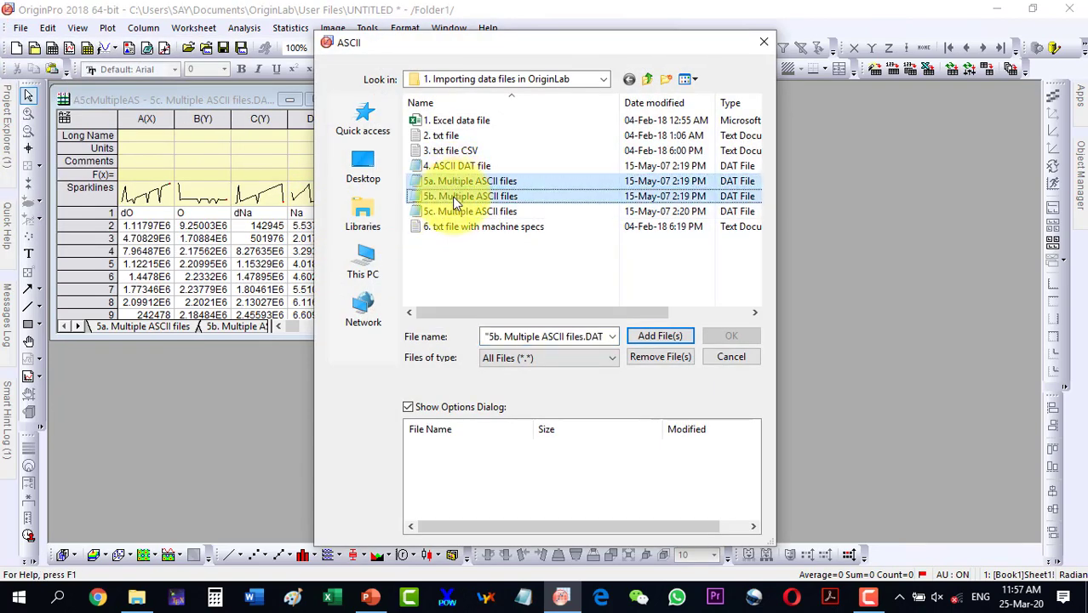
{"action": "left_click", "coordinate": [454, 210], "text": "ctrl"}
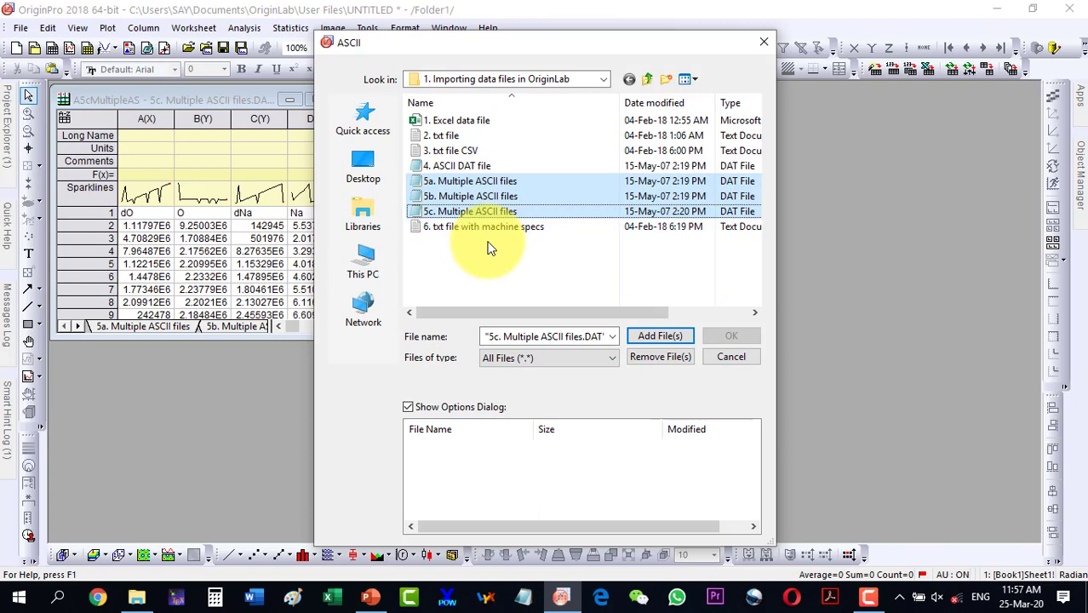
{"action": "left_click", "coordinate": [658, 335]}
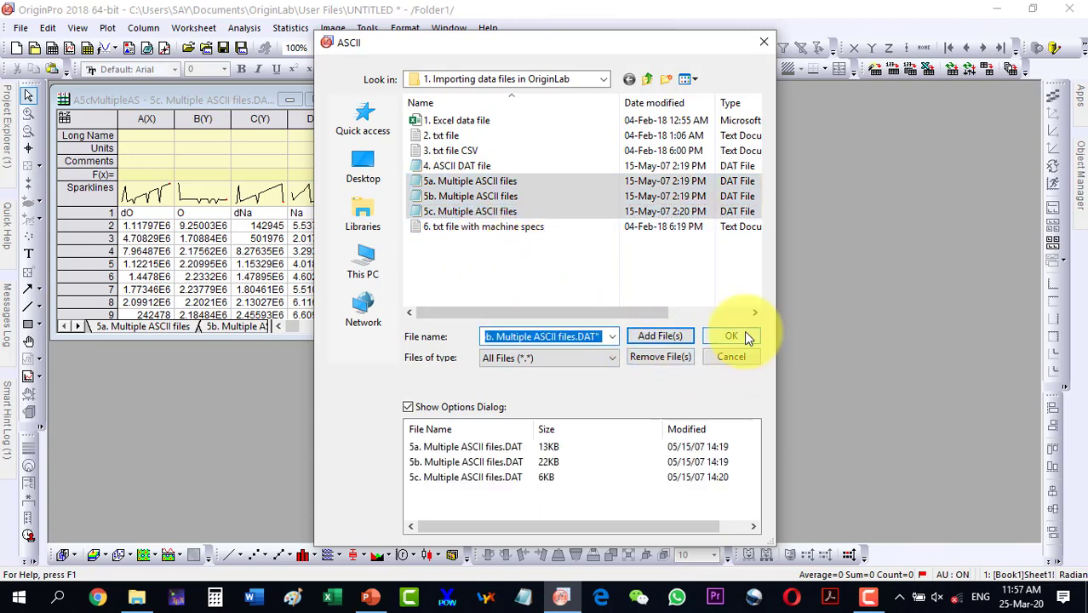
{"action": "left_click", "coordinate": [745, 337]}
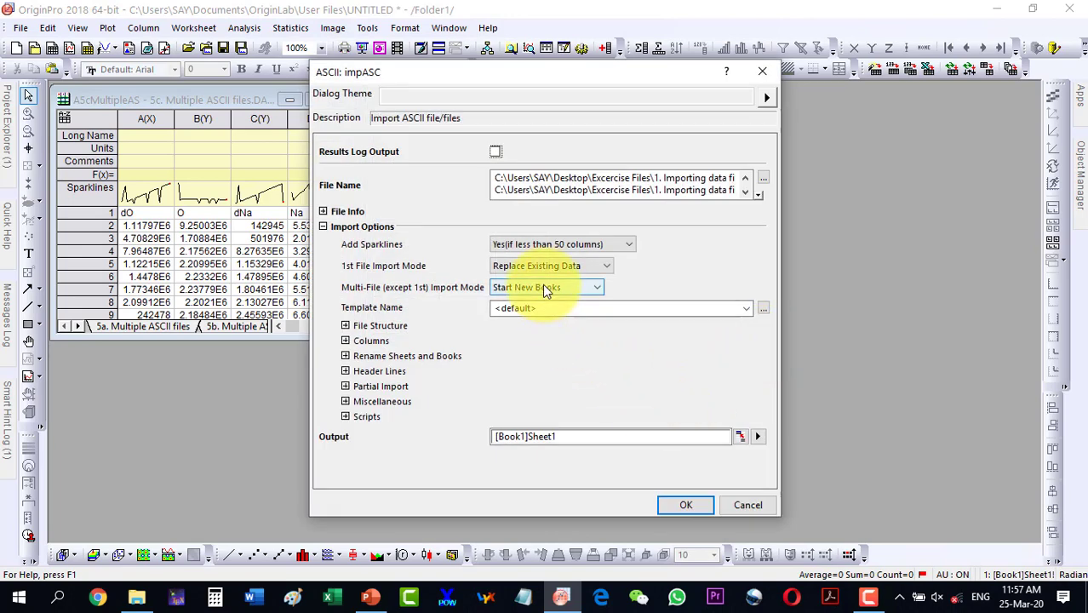
{"action": "left_click", "coordinate": [545, 289]}
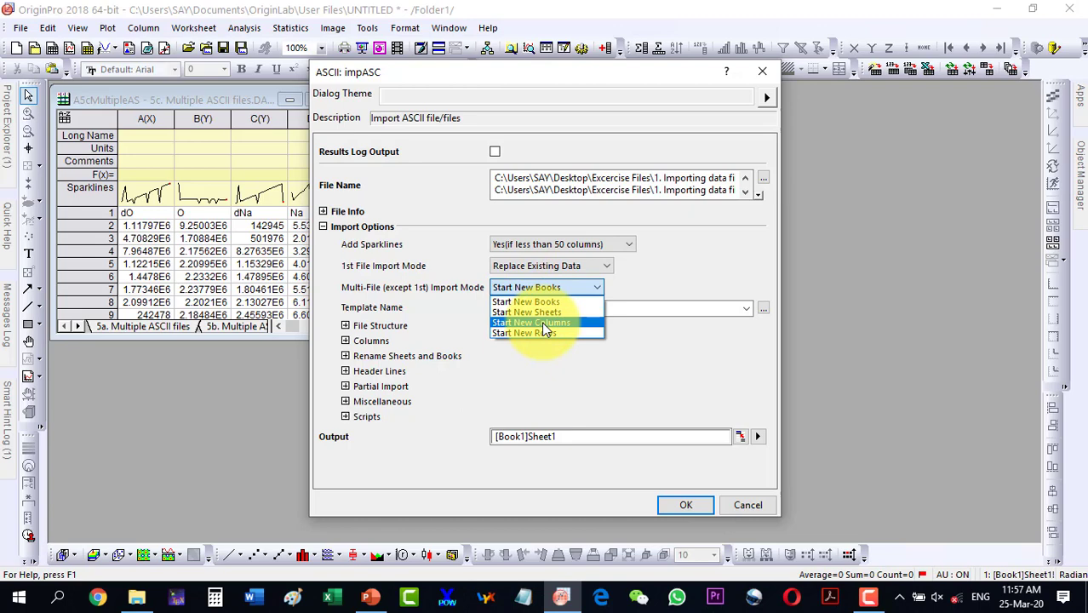
{"action": "left_click", "coordinate": [541, 322]}
{"action": "left_click", "coordinate": [699, 509]}
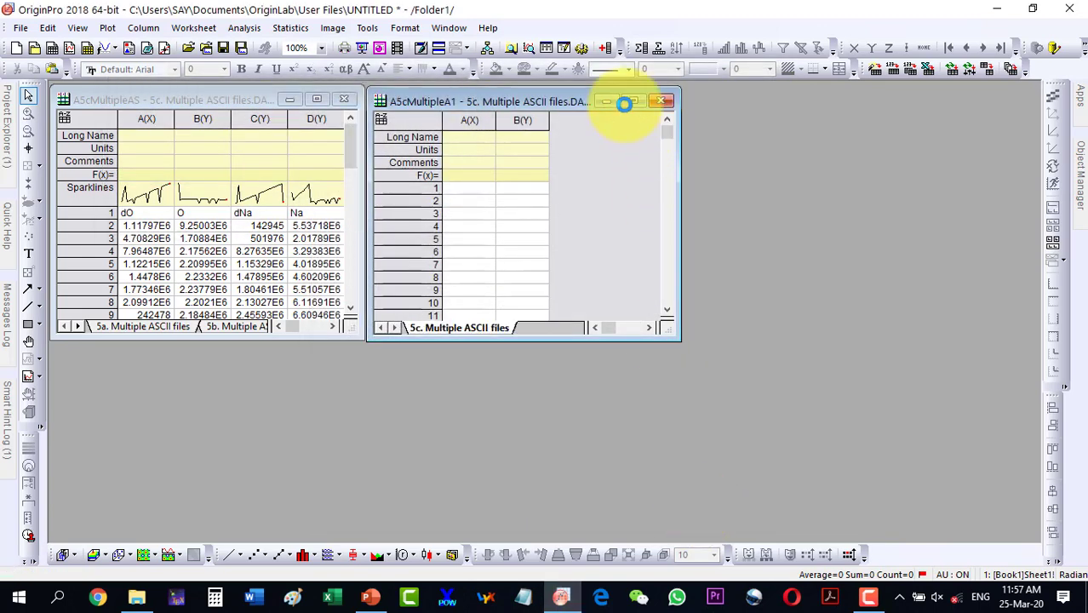
{"action": "left_click", "coordinate": [631, 100]}
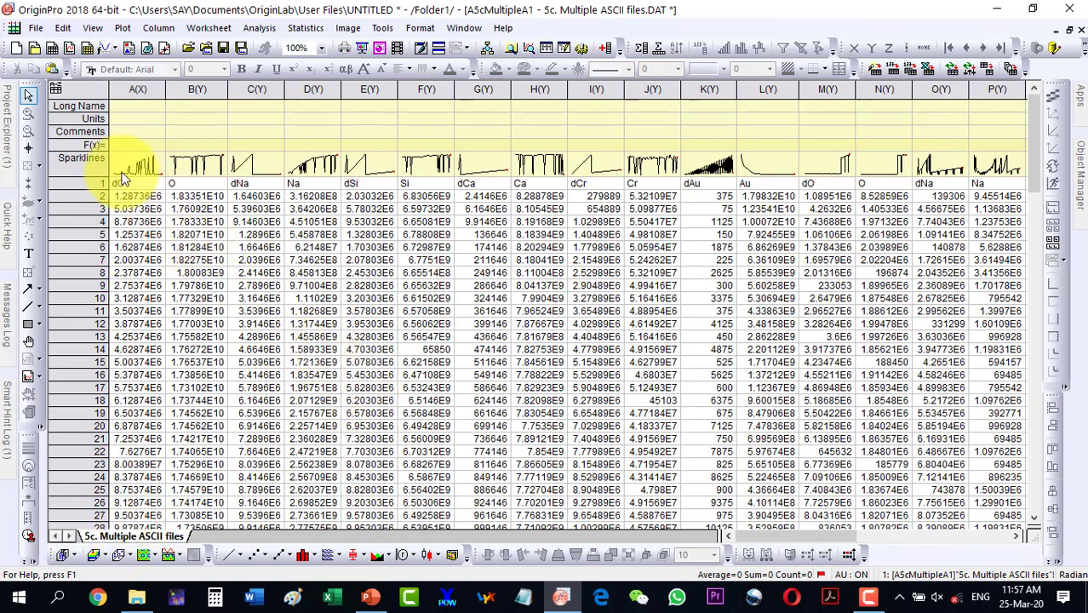
{"action": "left_click_drag", "start_coordinate": [138, 89], "coordinate": [764, 88]}
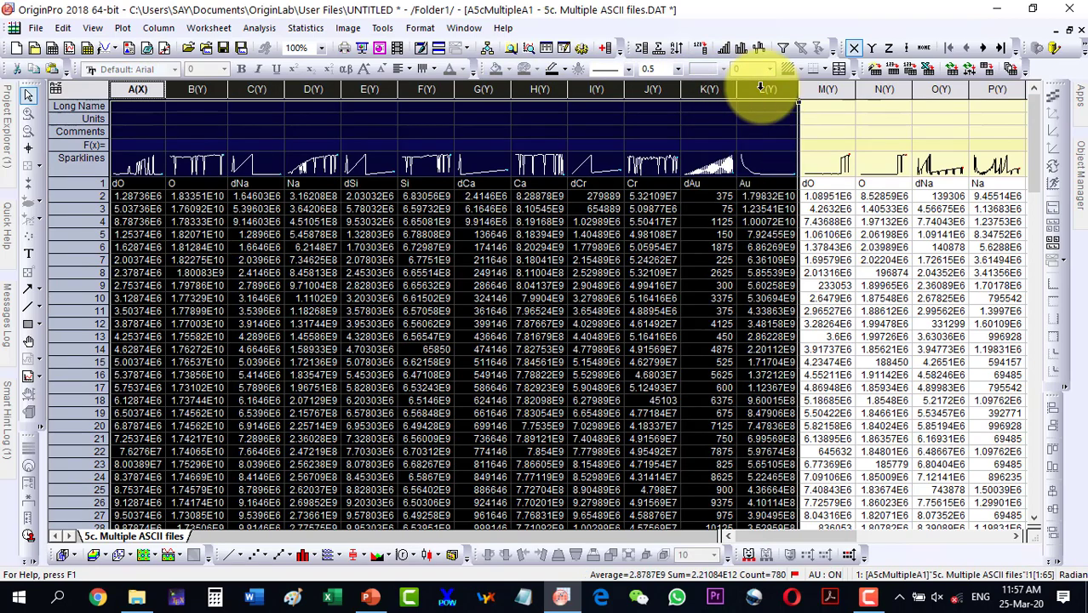
{"action": "left_click", "coordinate": [833, 91]}
{"action": "left_click_drag", "start_coordinate": [863, 96], "coordinate": [730, 100]}
{"action": "left_click", "coordinate": [768, 90]}
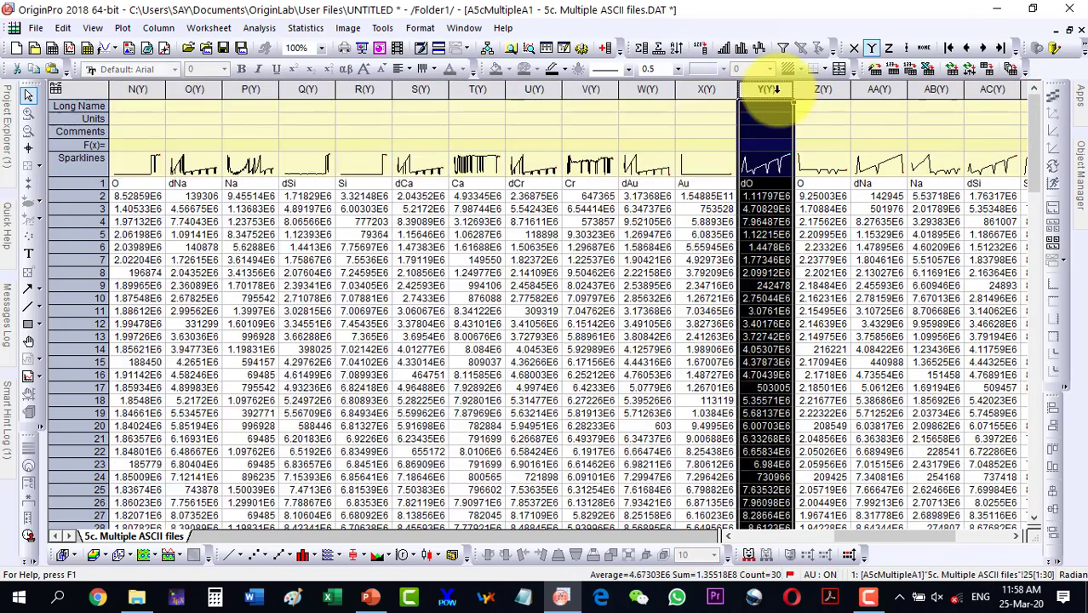
{"action": "left_click_drag", "start_coordinate": [769, 90], "coordinate": [1069, 88]}
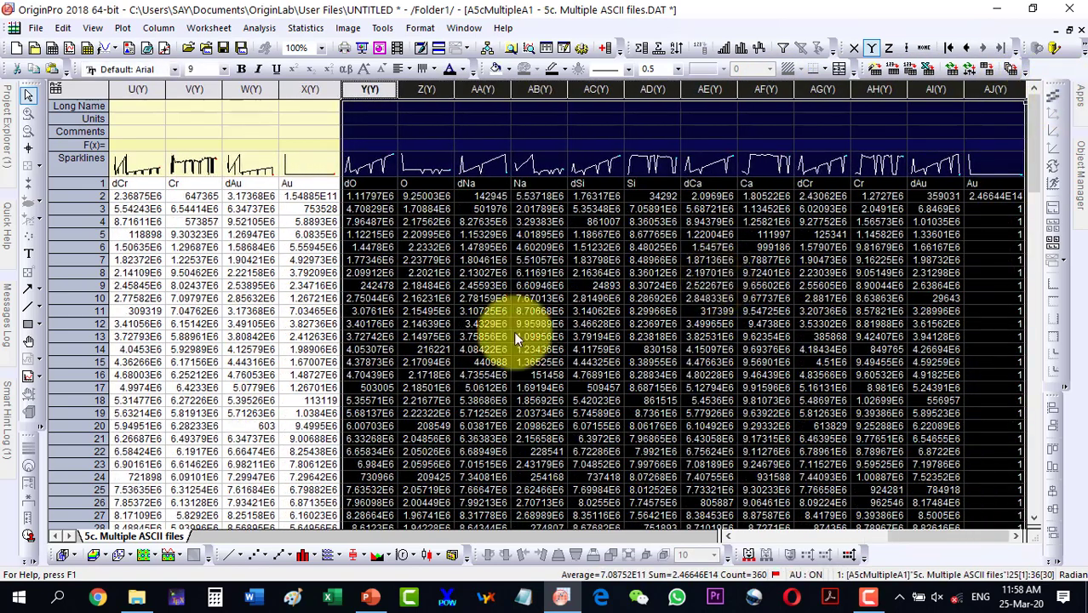
{"action": "left_click", "coordinate": [1068, 30]}
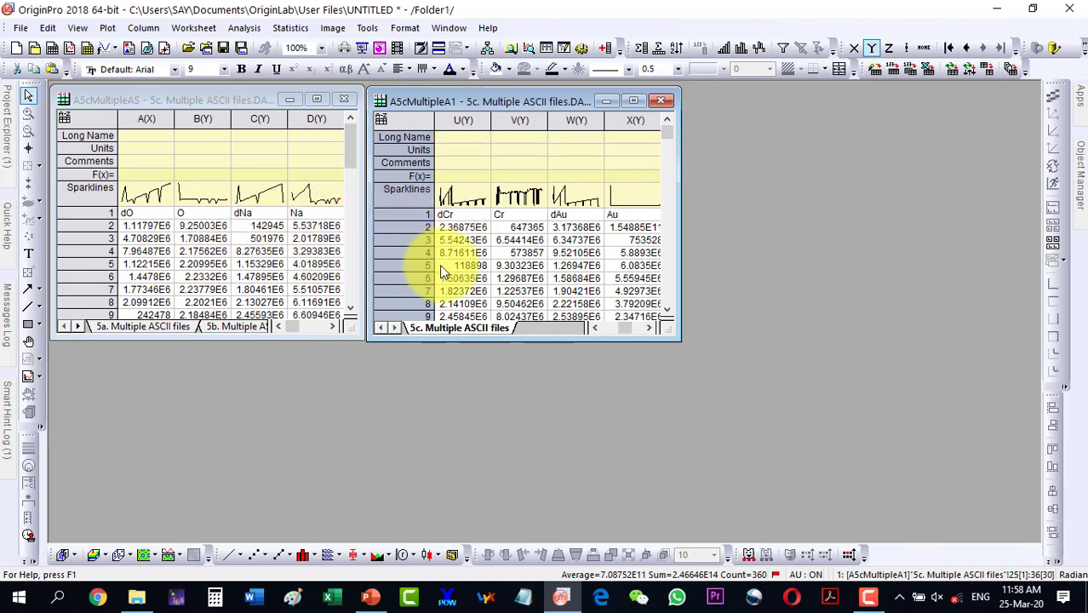
Close Origin without saving, check the slides, and open '6. txt file with machine specs' in Notepad
{"action": "left_click", "coordinate": [1072, 10]}
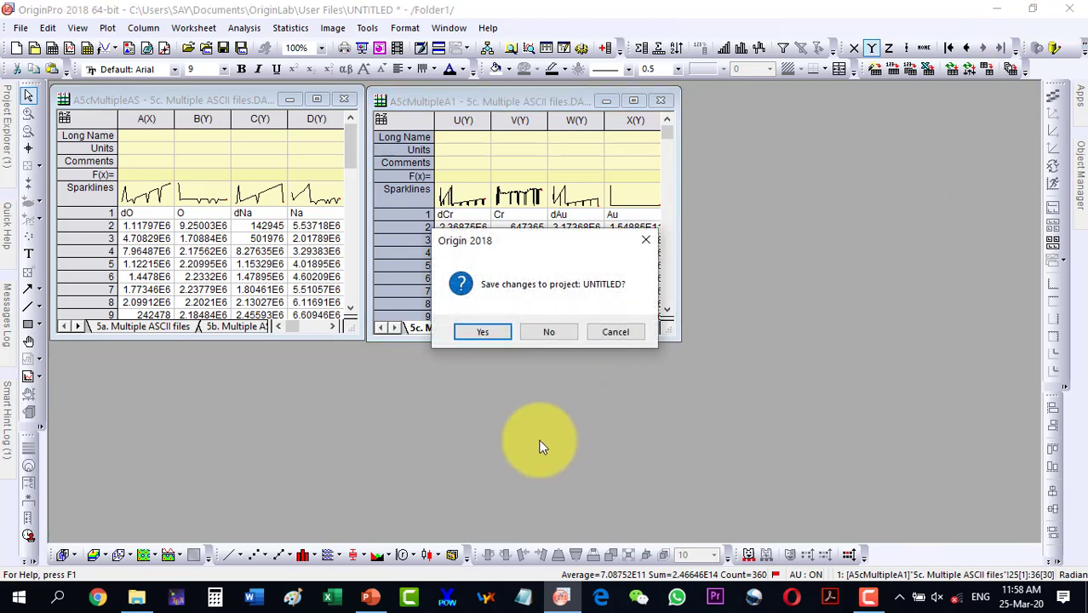
{"action": "left_click", "coordinate": [548, 331]}
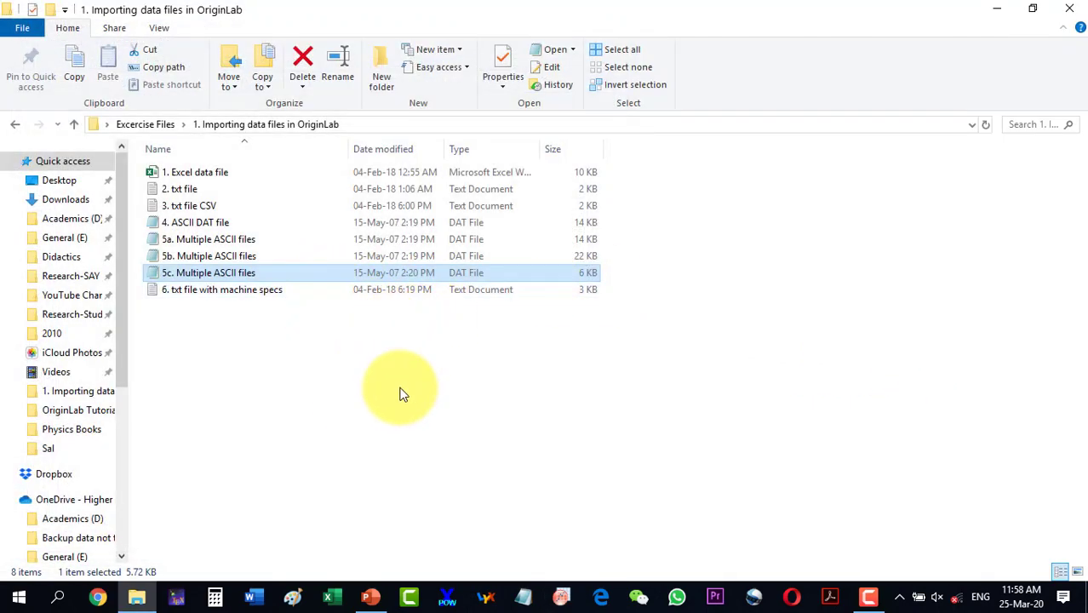
{"action": "left_click", "coordinate": [369, 584]}
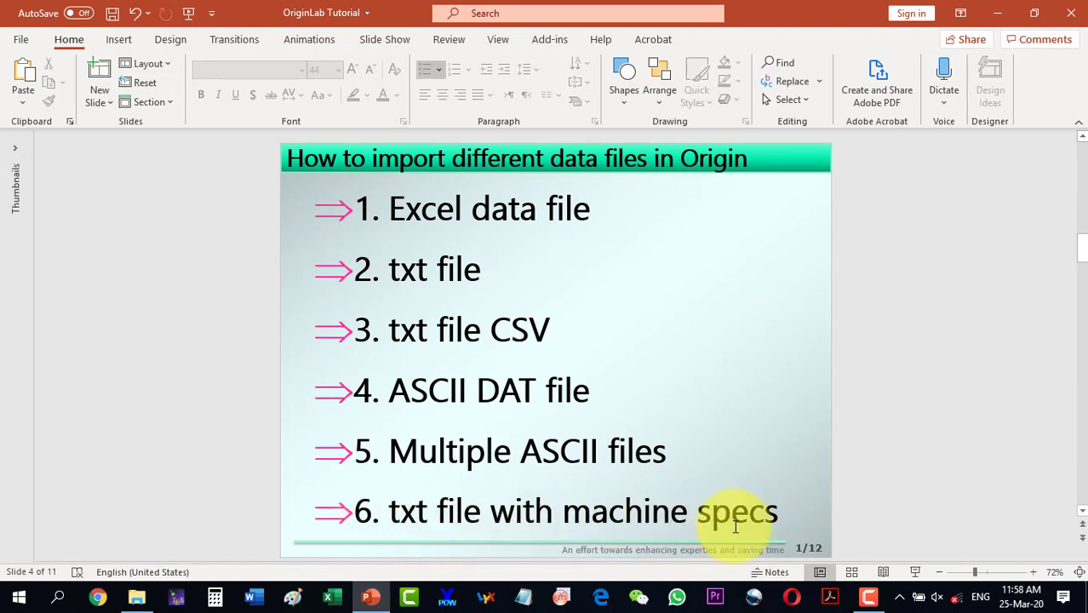
{"action": "left_click", "coordinate": [371, 603]}
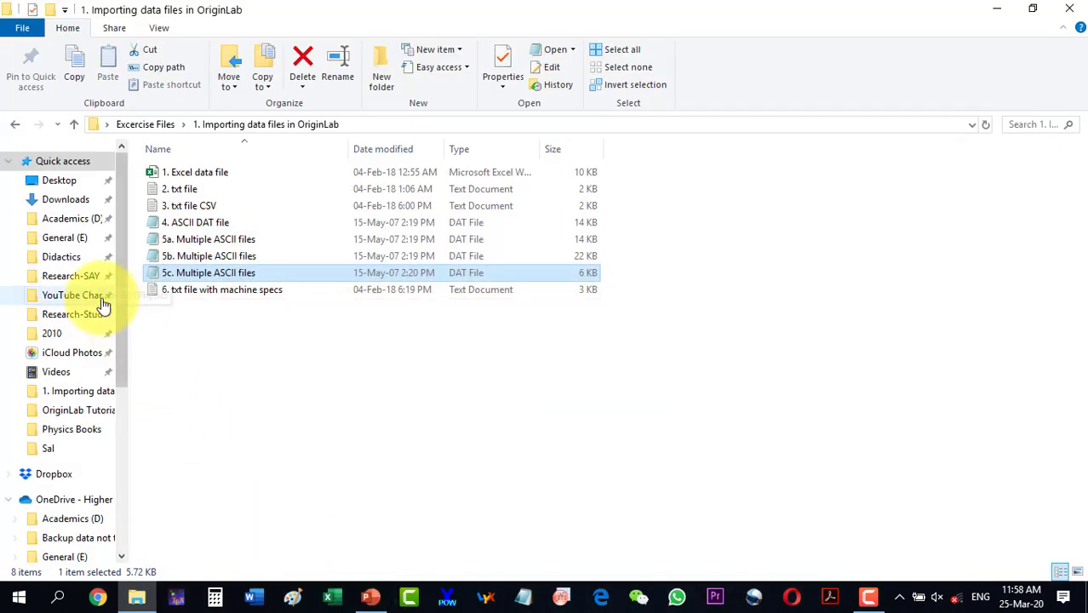
{"action": "double_click", "coordinate": [244, 289]}
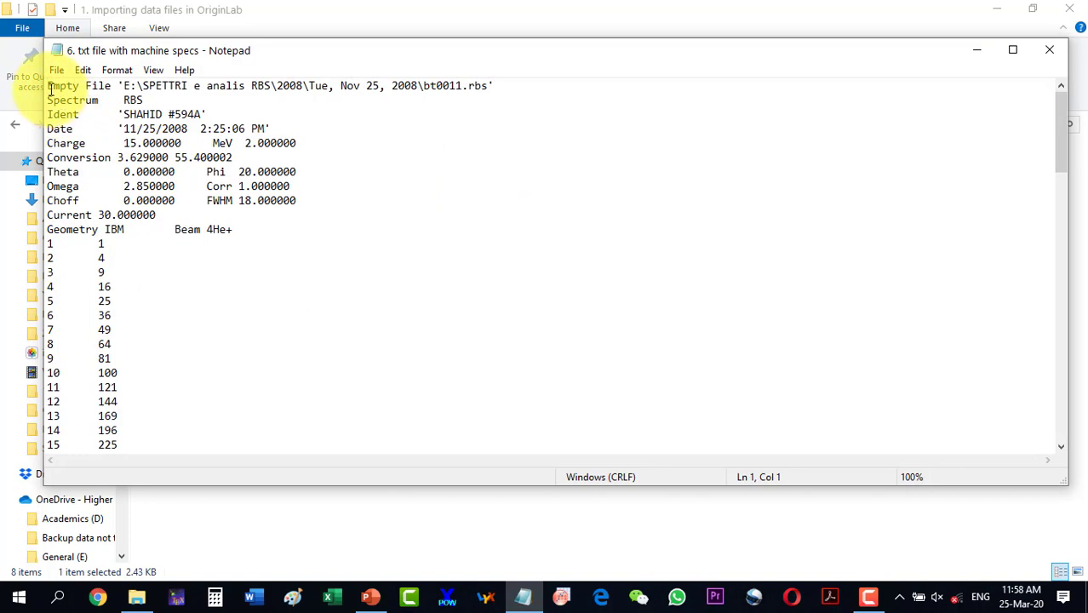
{"action": "left_click_drag", "start_coordinate": [47, 85], "coordinate": [263, 232]}
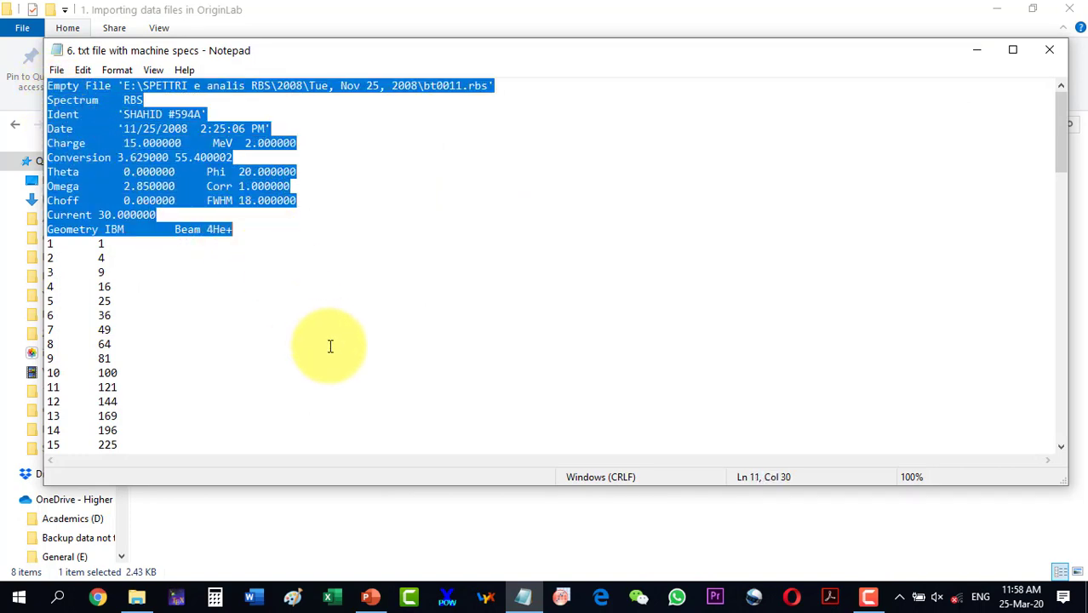
{"action": "left_click", "coordinate": [316, 320]}
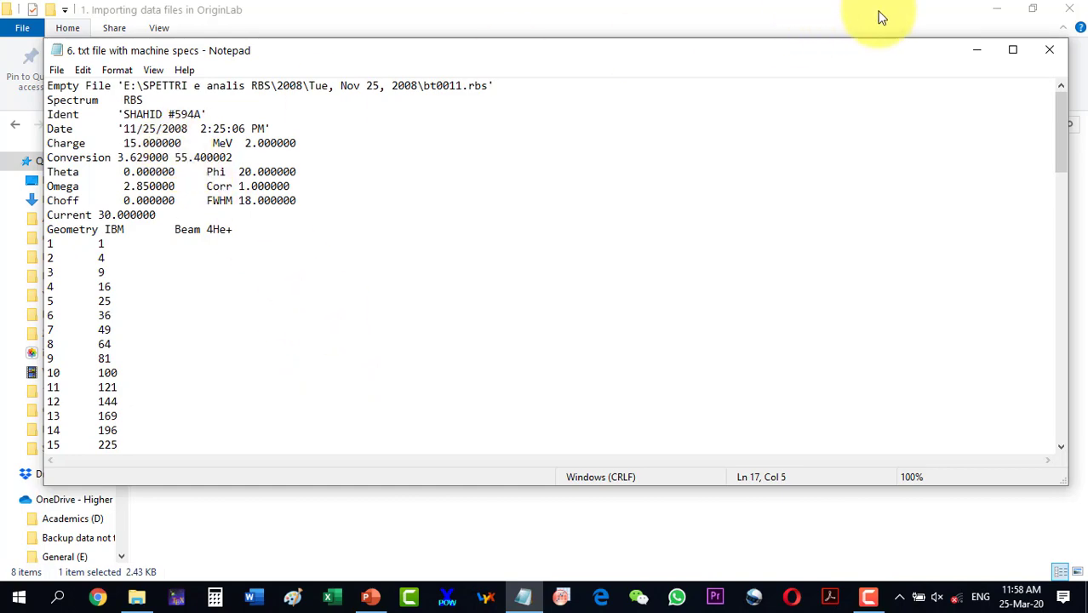
{"action": "left_click", "coordinate": [1046, 49]}
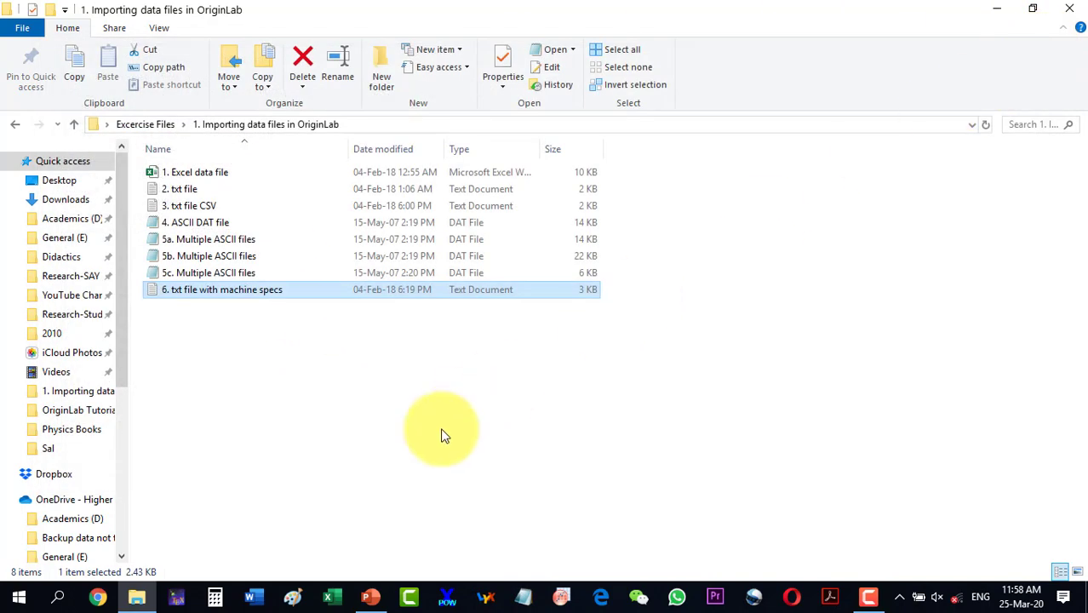
Import '6. txt file with machine specs' into a new Origin worksheet as Single ASCII
{"action": "left_click", "coordinate": [561, 596]}
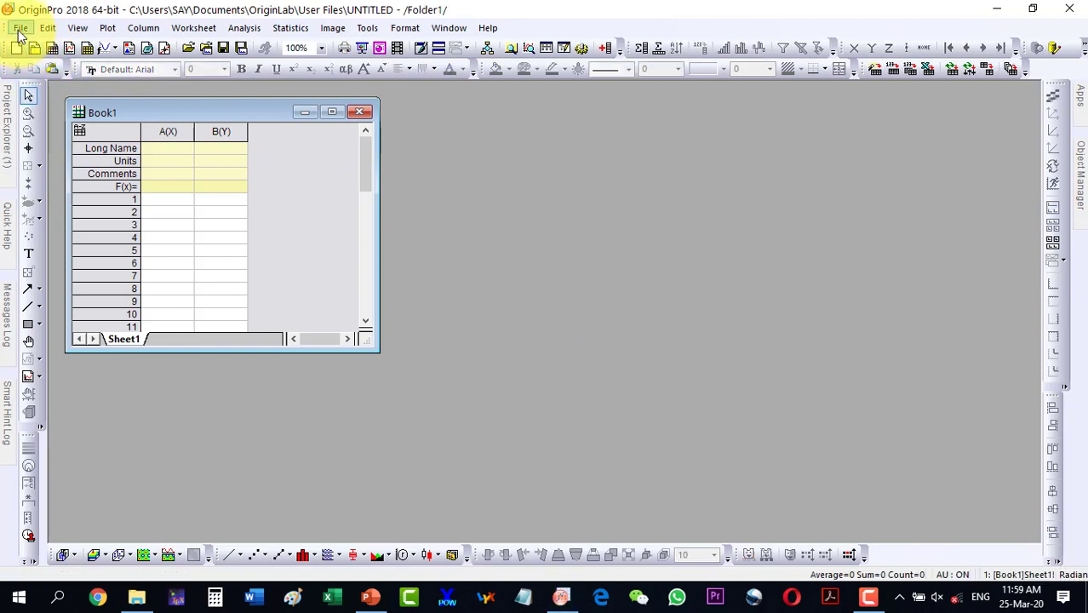
{"action": "left_click", "coordinate": [21, 29]}
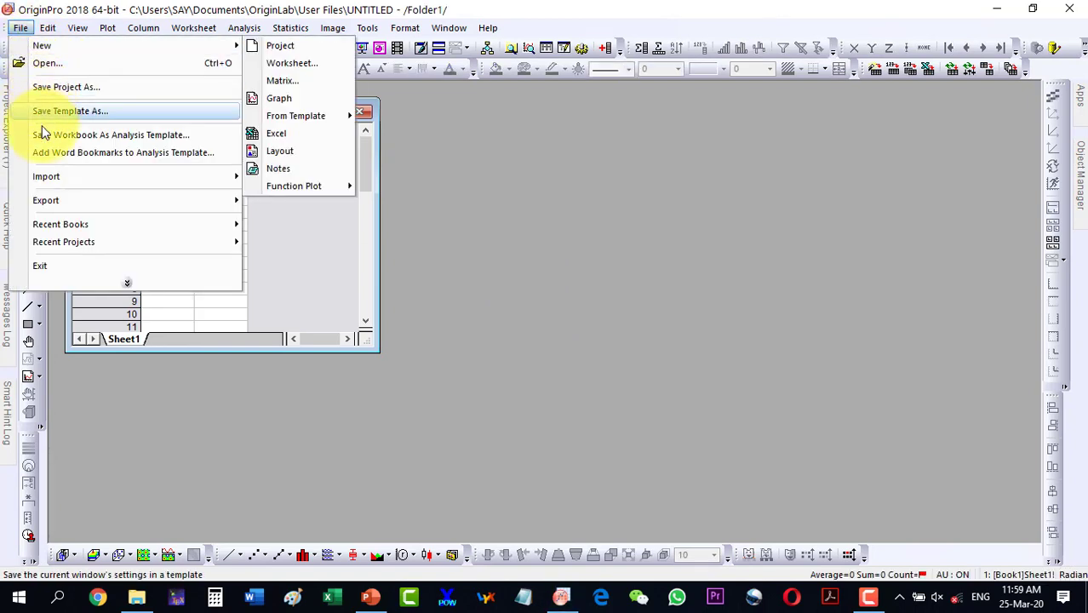
{"action": "mouse_move", "coordinate": [44, 180]}
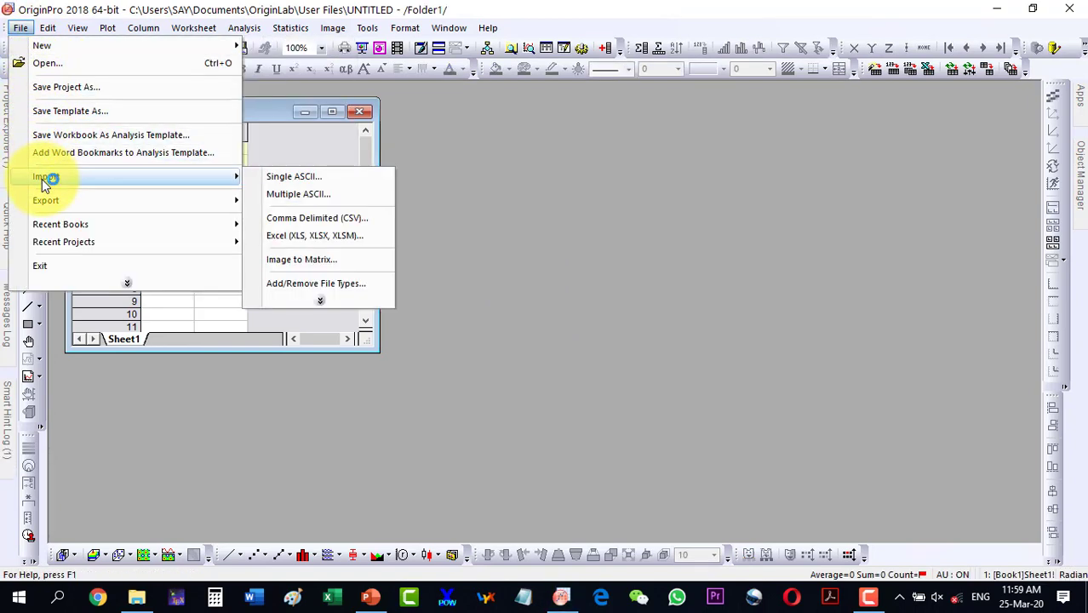
{"action": "left_click", "coordinate": [294, 176]}
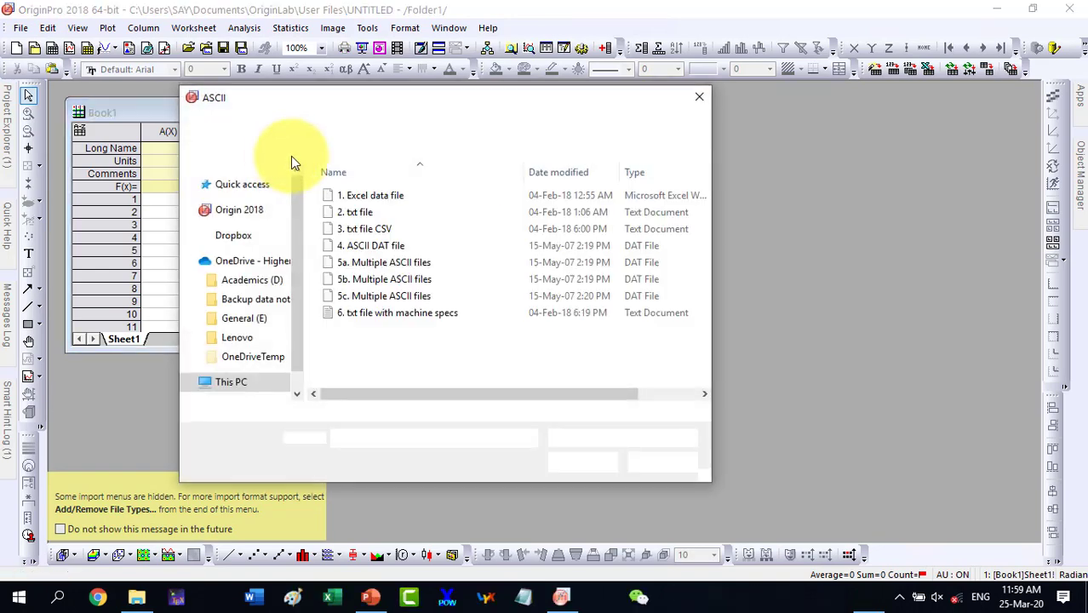
{"action": "left_click", "coordinate": [406, 315]}
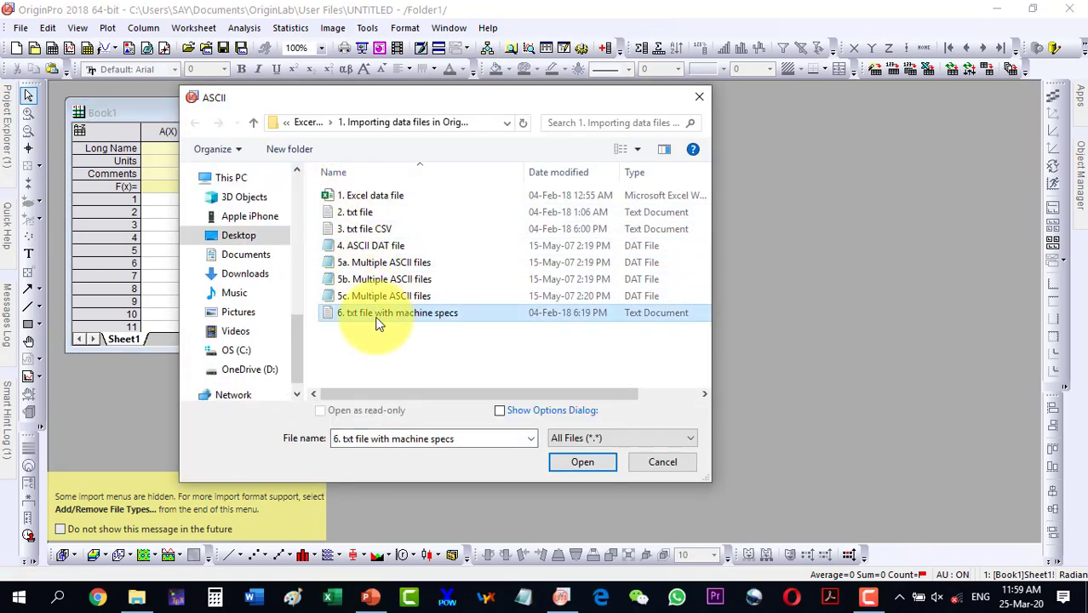
{"action": "left_click", "coordinate": [582, 462]}
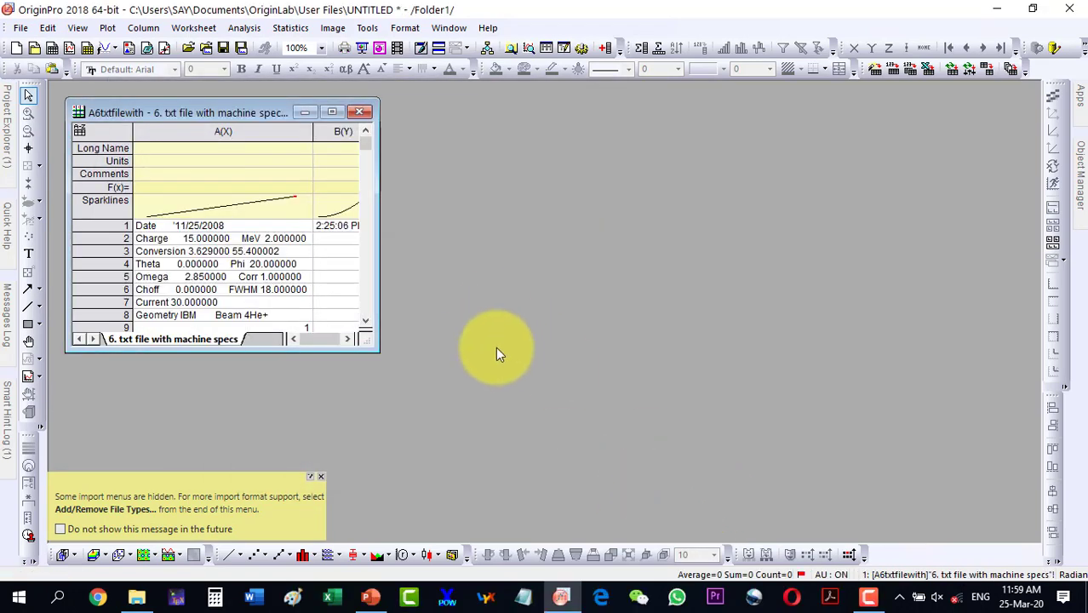
Delete header rows 1–8 of the machine-specs worksheet so the data values start at row 1
{"action": "left_click", "coordinate": [328, 117]}
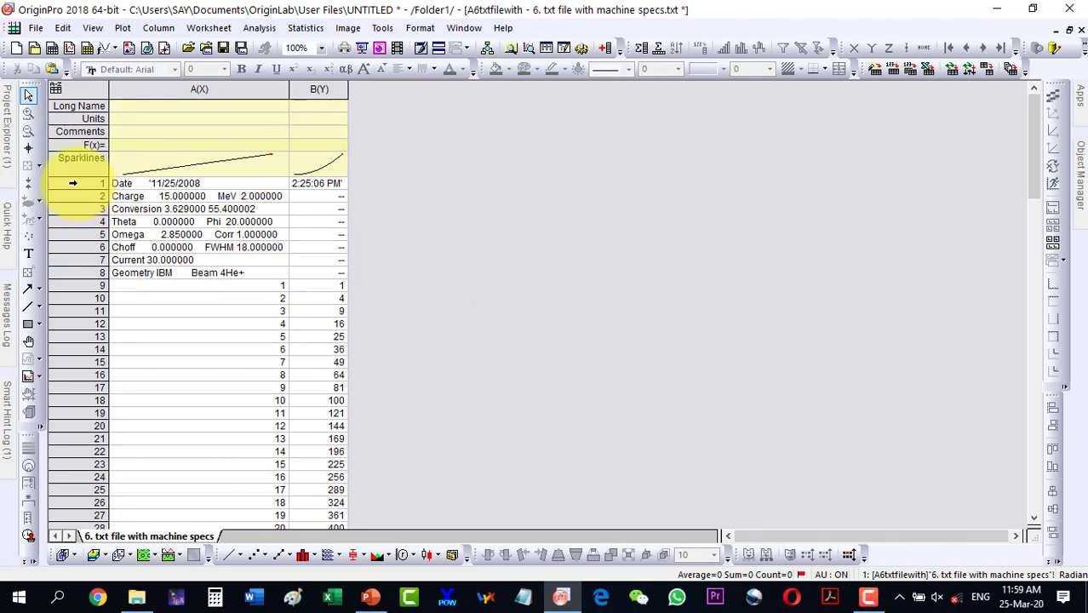
{"action": "left_click_drag", "start_coordinate": [73, 183], "coordinate": [75, 273]}
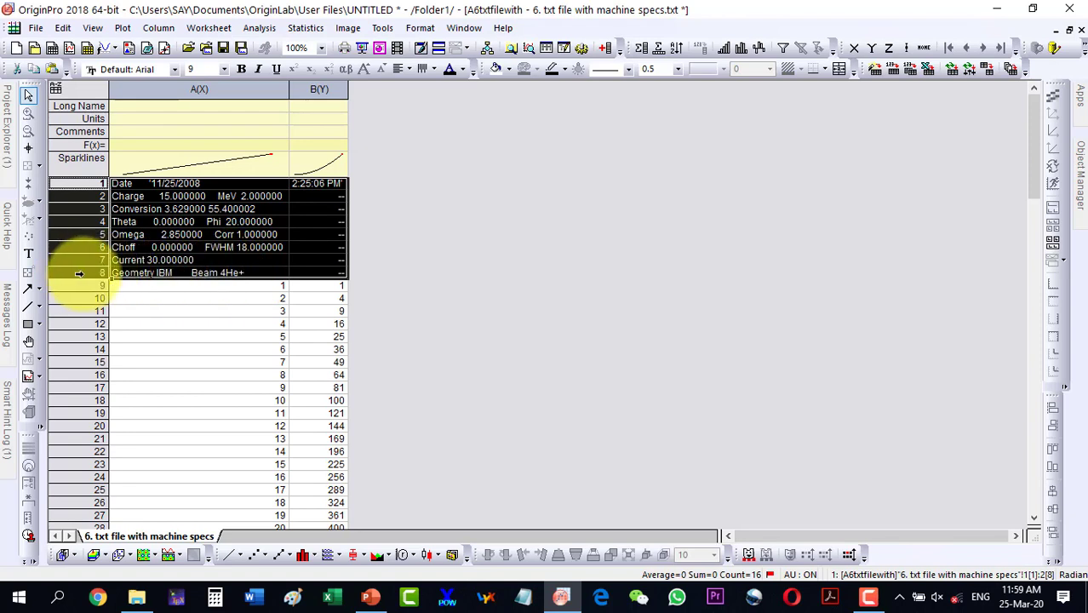
{"action": "right_click", "coordinate": [80, 273]}
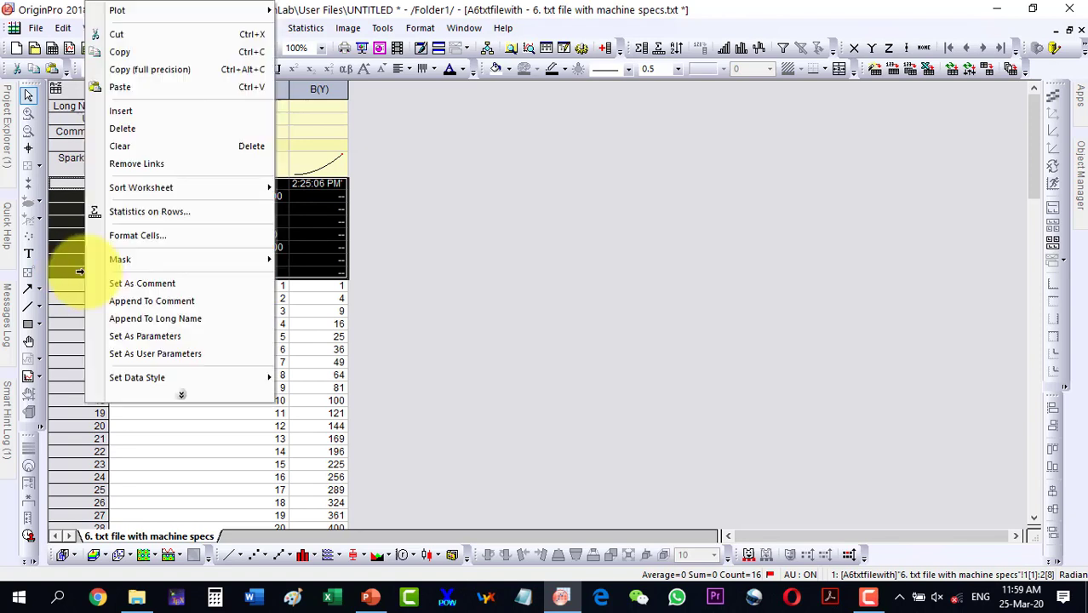
{"action": "left_click", "coordinate": [105, 128]}
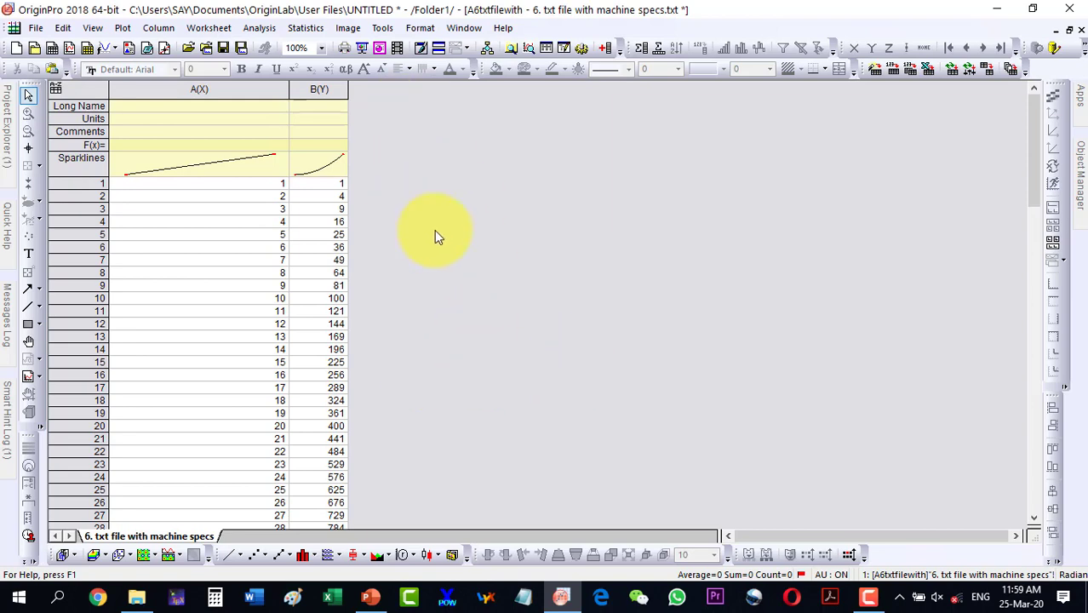
{"action": "left_click", "coordinate": [1070, 32]}
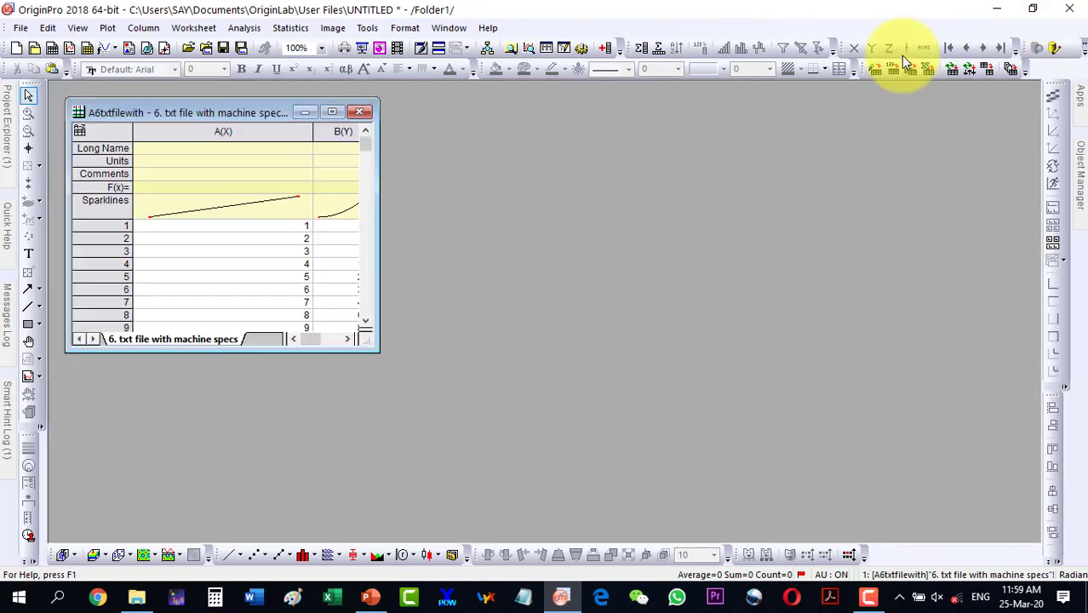
Create a new empty workbook, Book1, and place it beside the first workbook
{"action": "left_click_drag", "start_coordinate": [215, 116], "coordinate": [200, 104]}
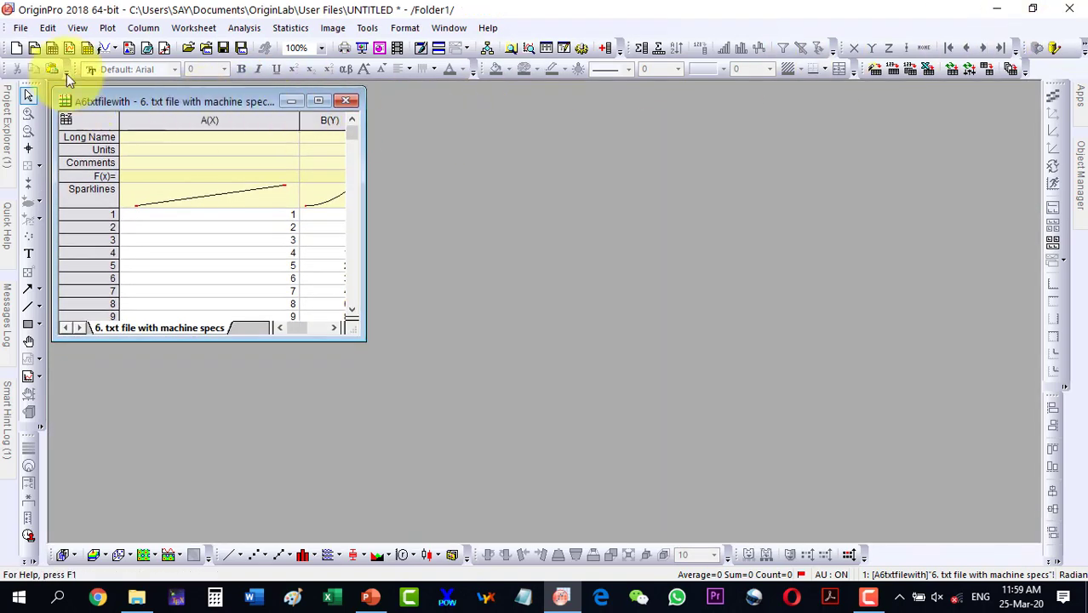
{"action": "left_click", "coordinate": [52, 49]}
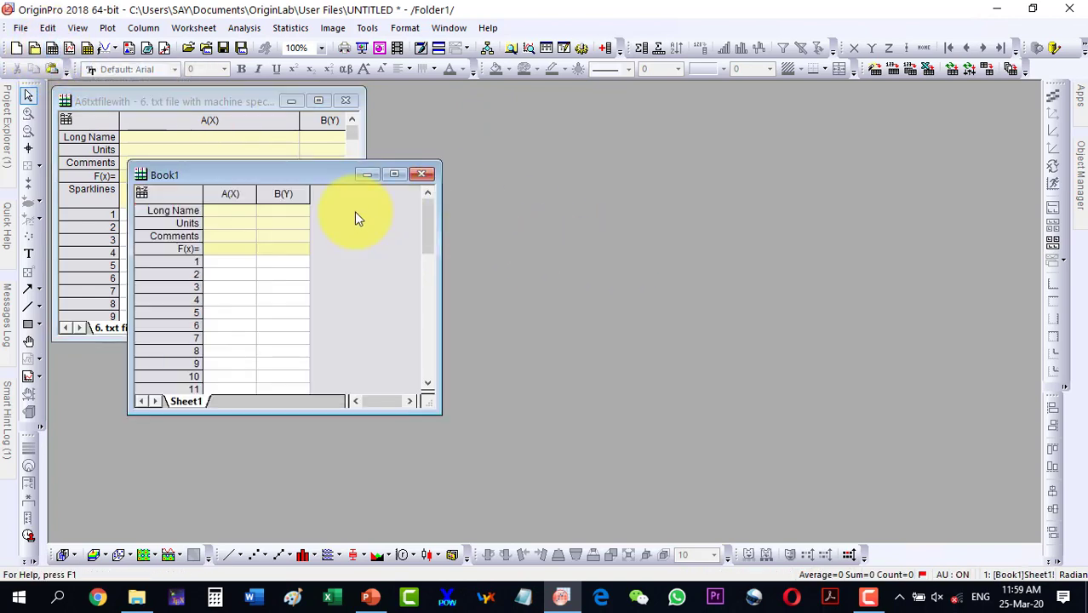
{"action": "left_click_drag", "start_coordinate": [308, 175], "coordinate": [554, 99]}
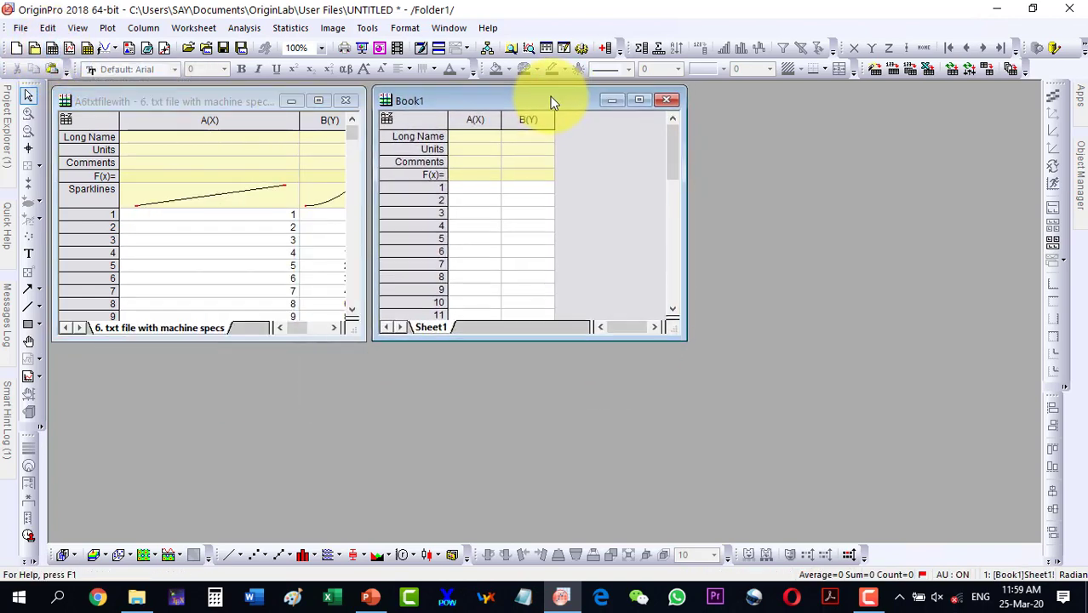
Import the machine-specs txt file into Book1 as a single ASCII file and maximise it
{"action": "left_click", "coordinate": [20, 27]}
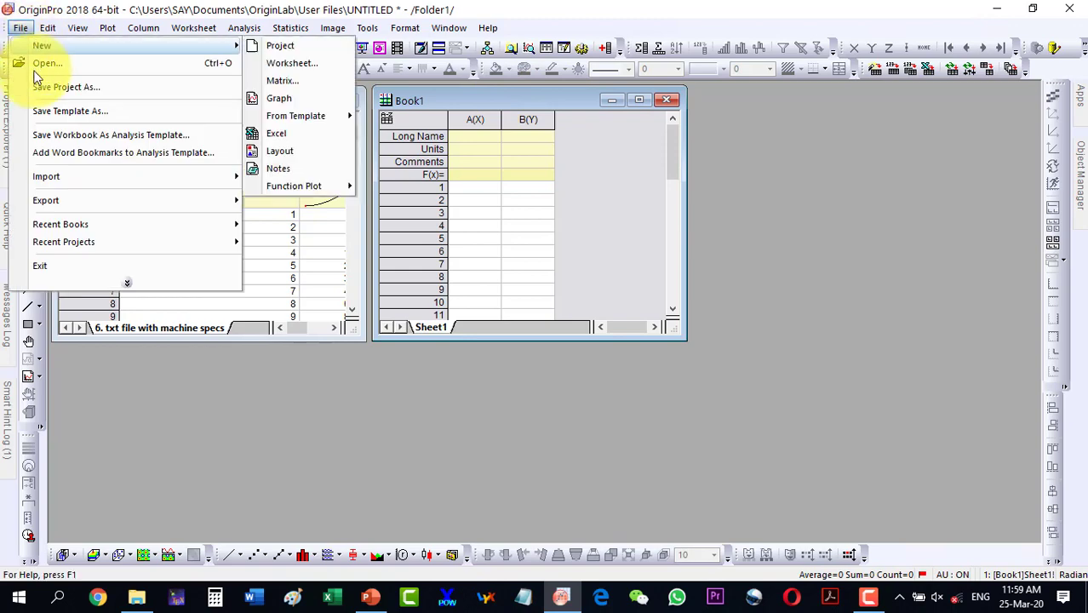
{"action": "mouse_move", "coordinate": [36, 176]}
{"action": "left_click", "coordinate": [287, 177]}
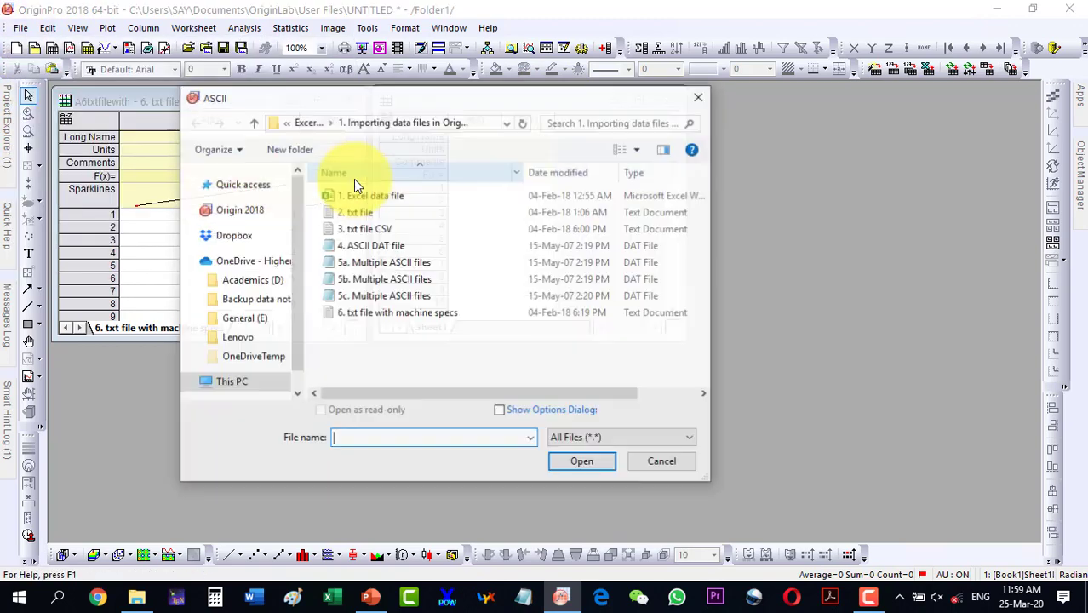
{"action": "double_click", "coordinate": [352, 320]}
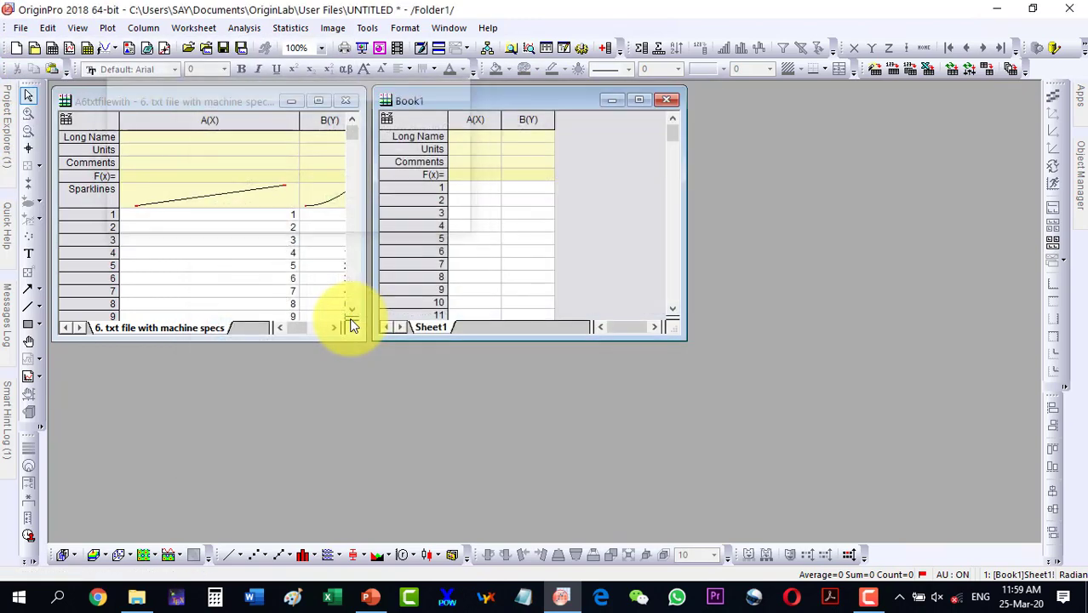
{"action": "left_click", "coordinate": [639, 102]}
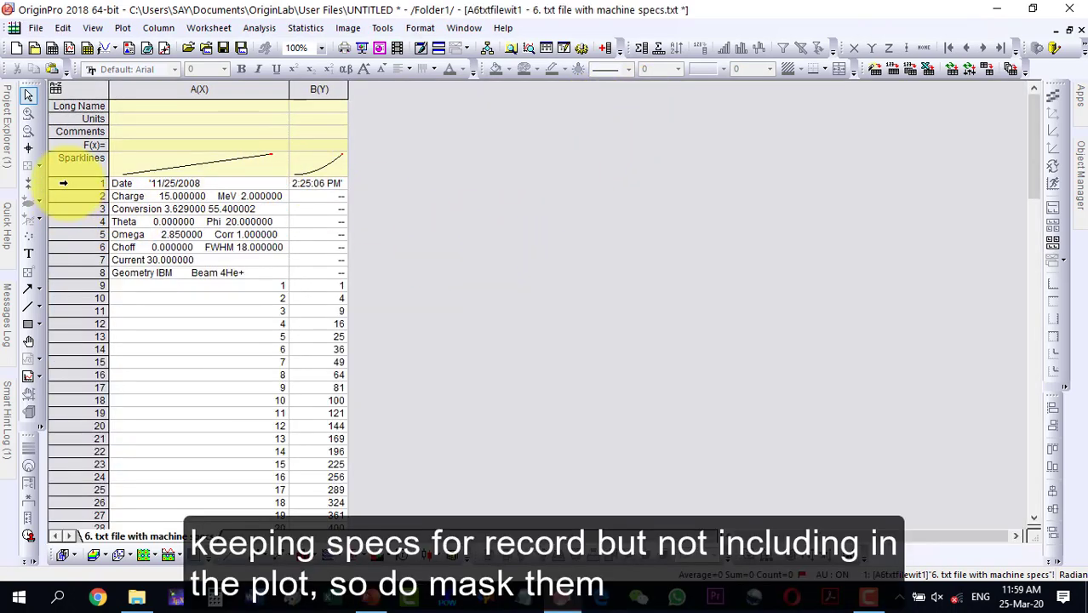
Mask header rows 1–8 of A6txtfilewit1 so they turn red, then show the PowerPoint slide
{"action": "left_click_drag", "start_coordinate": [63, 183], "coordinate": [70, 276]}
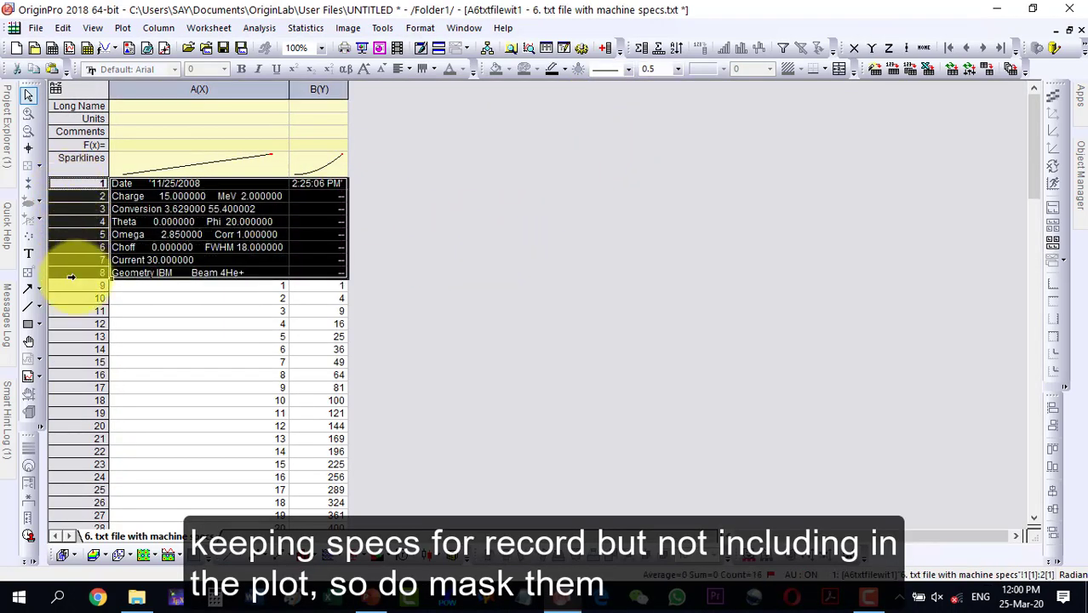
{"action": "right_click", "coordinate": [91, 273]}
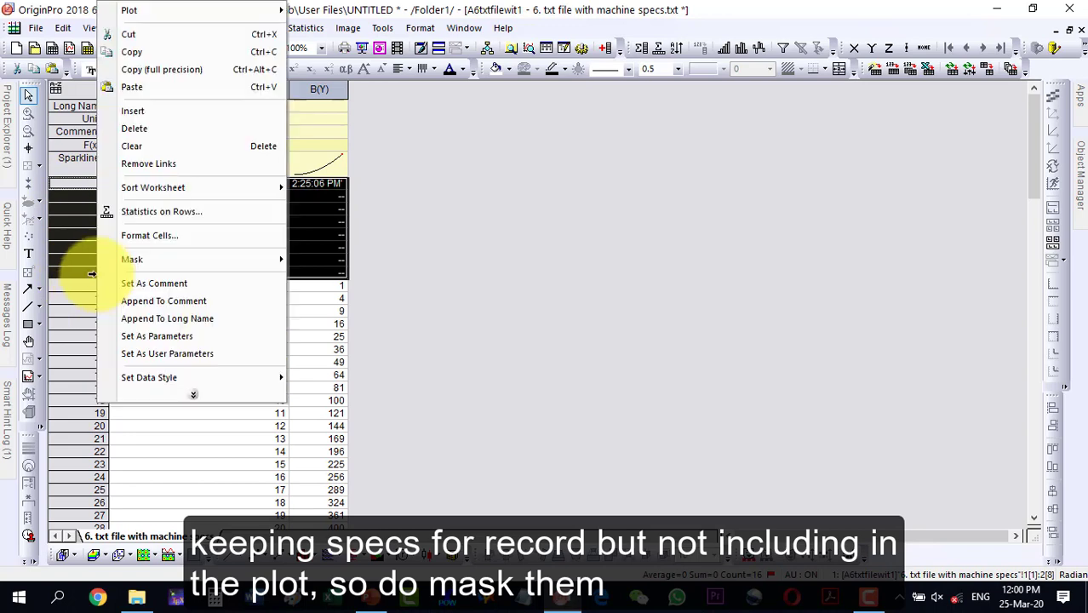
{"action": "mouse_move", "coordinate": [113, 262]}
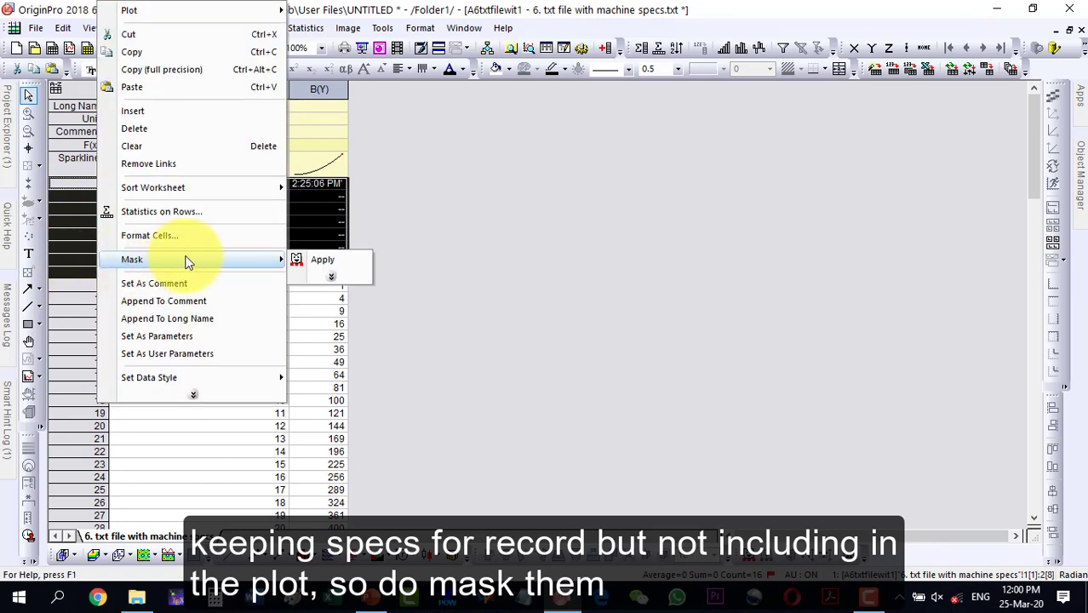
{"action": "left_click", "coordinate": [335, 261]}
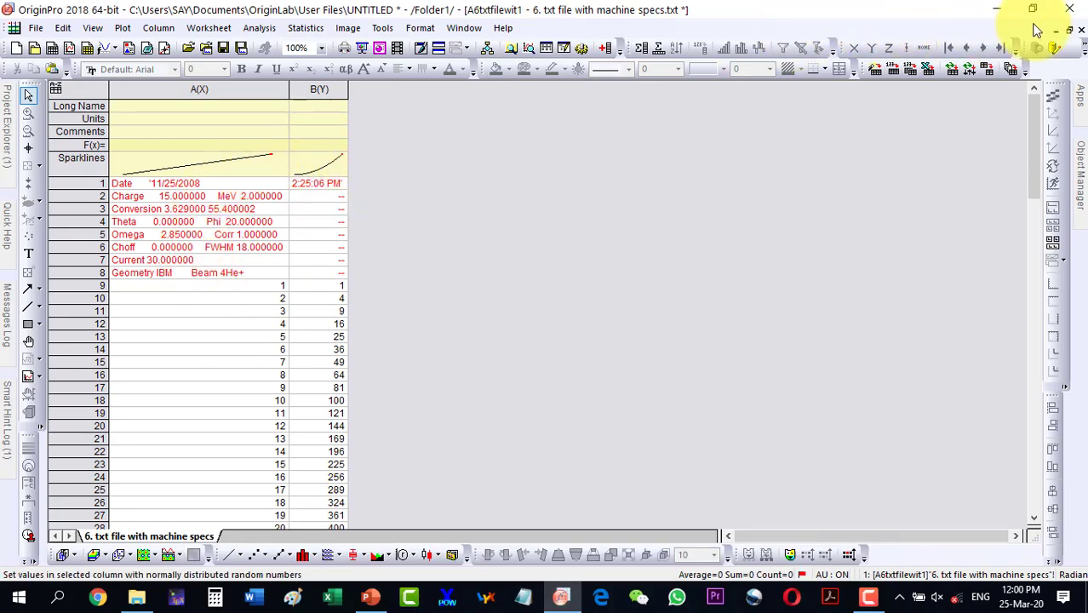
{"action": "left_click", "coordinate": [1071, 33]}
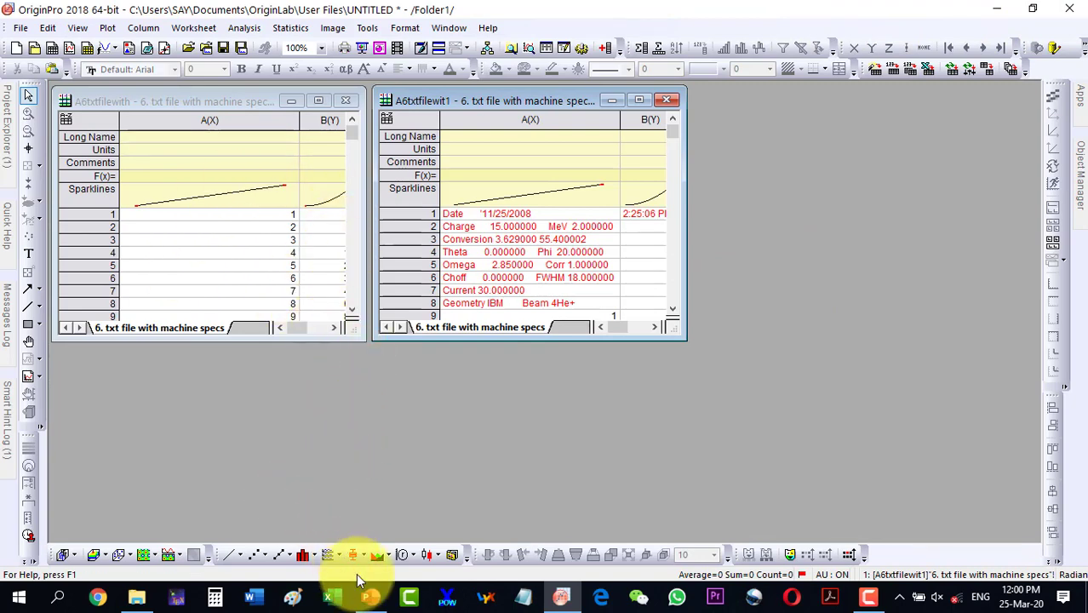
{"action": "left_click", "coordinate": [369, 596]}
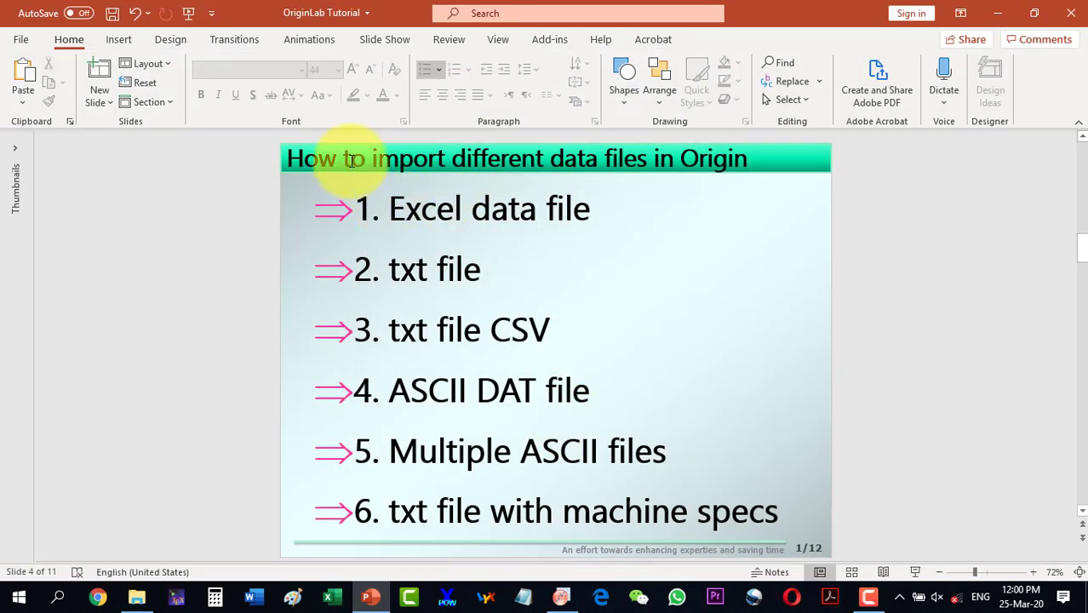